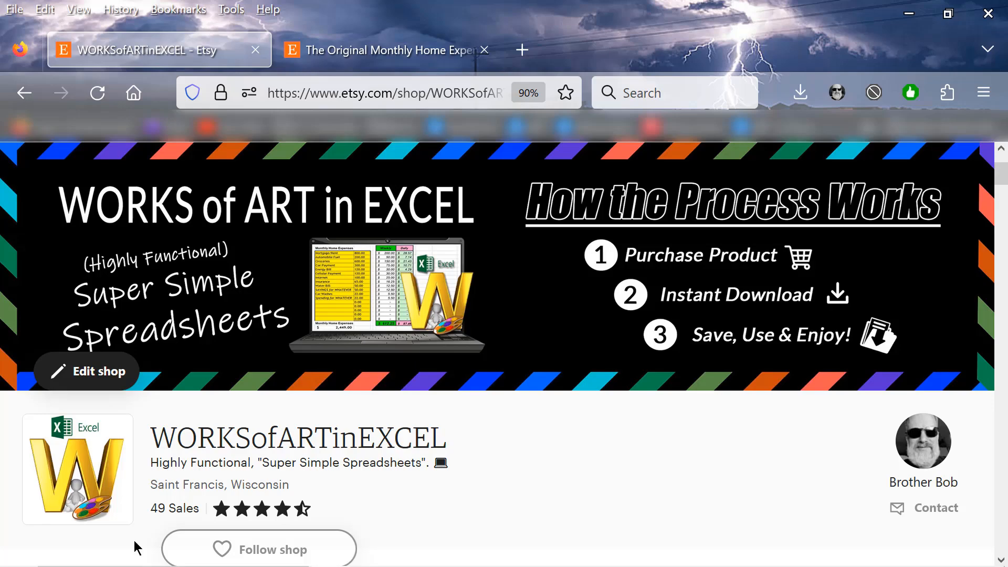
Step: Look over the spreadsheet items offered in the WORKSofARTinEXCEL shop
scroll(8, 542, "down", 8)
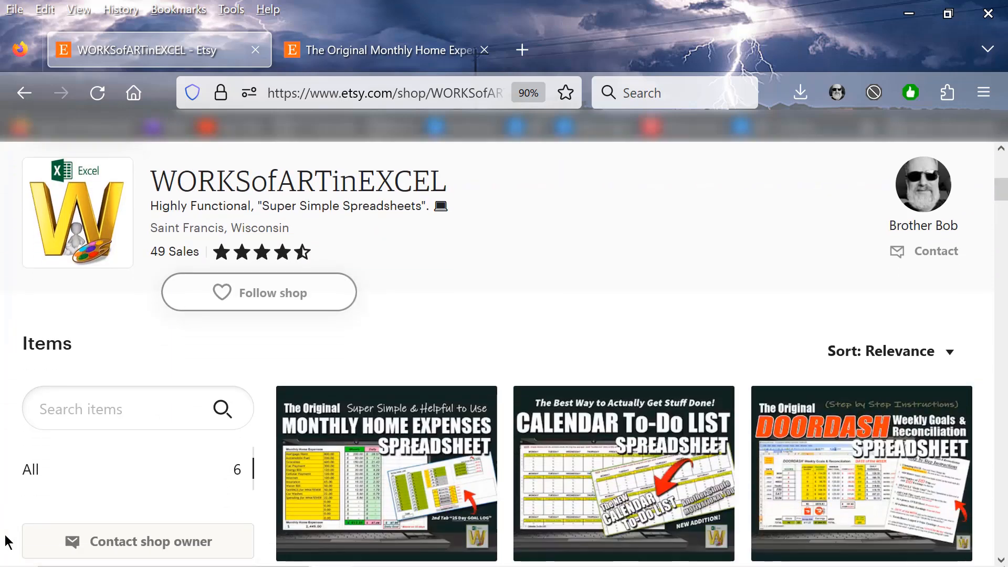
scroll(8, 542, "down", 2)
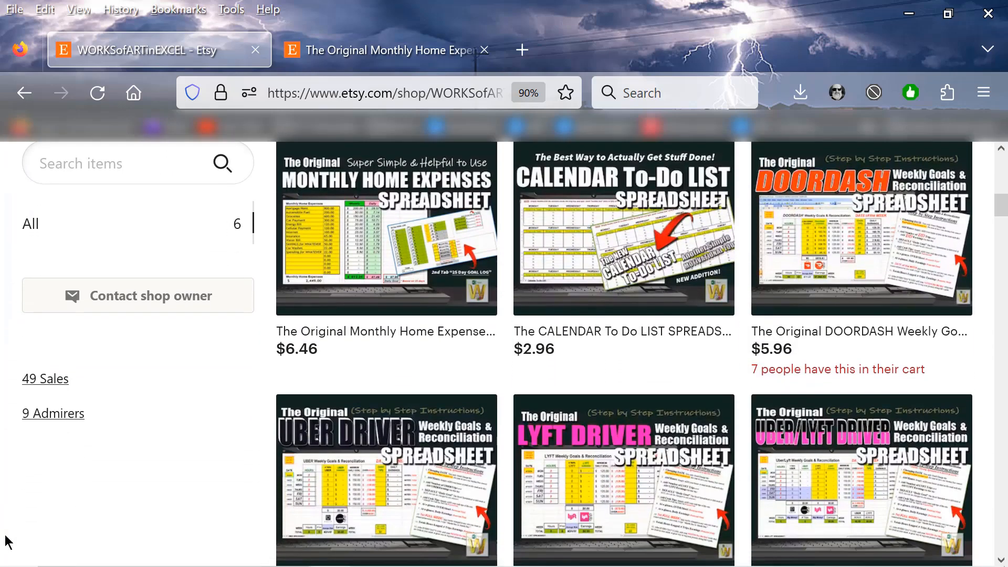
scroll(8, 542, "up", 1)
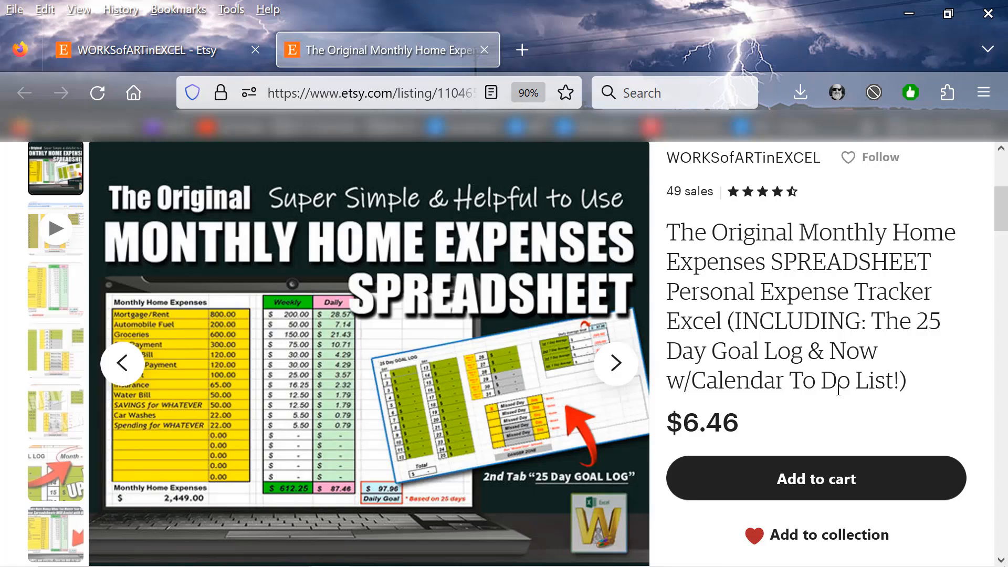
Step: Go through the preview images of the Monthly Home Expenses spreadsheet listing, including the goal log and calendar to-do list examples
left_click(617, 365)
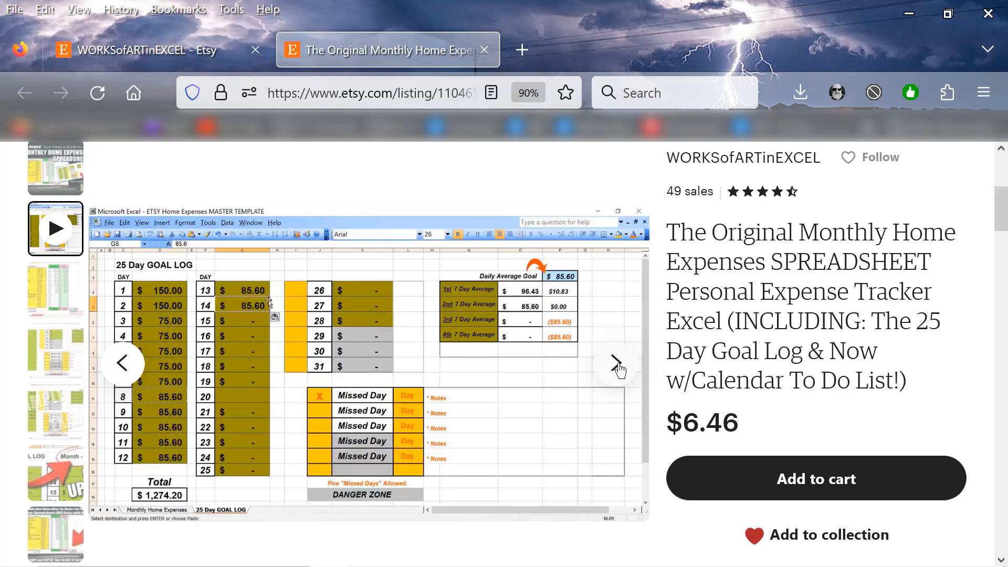
left_click(617, 365)
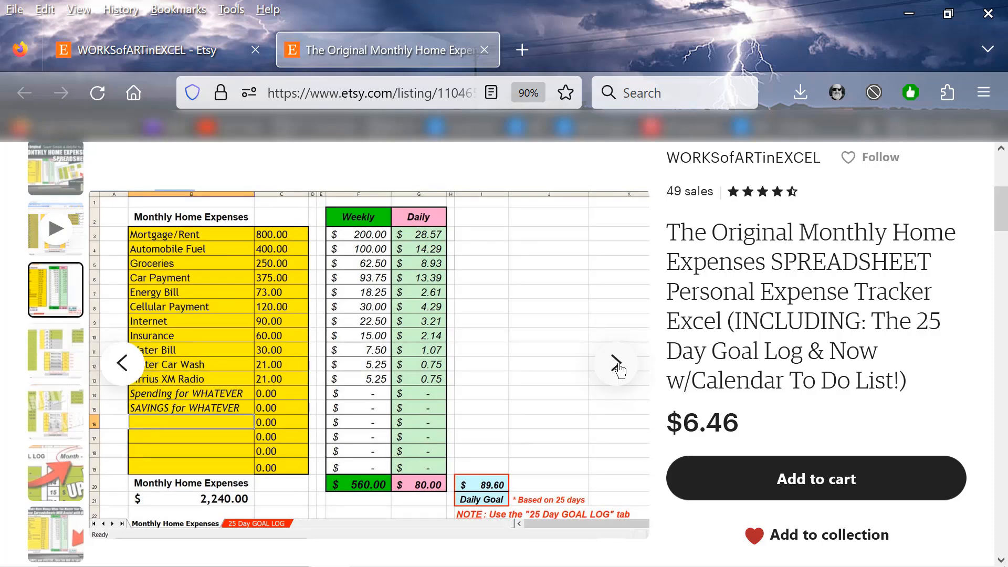
left_click(618, 364)
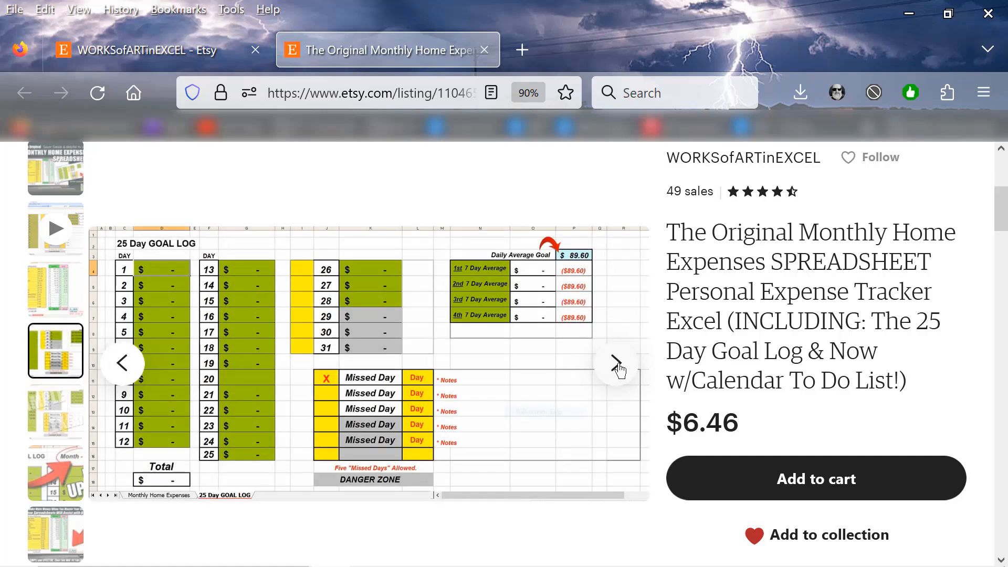
left_click(618, 365)
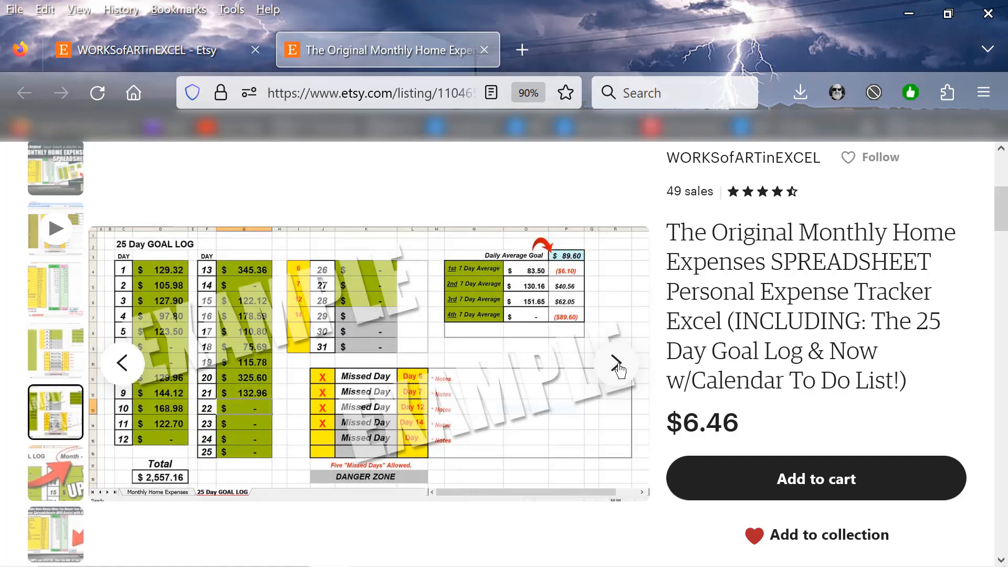
left_click(617, 365)
left_click(618, 365)
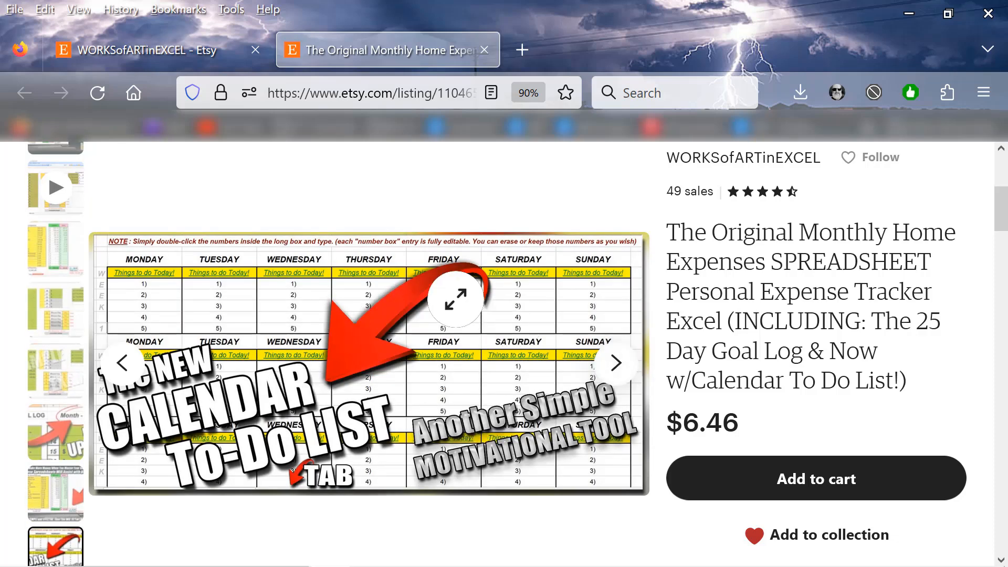
left_click(603, 362)
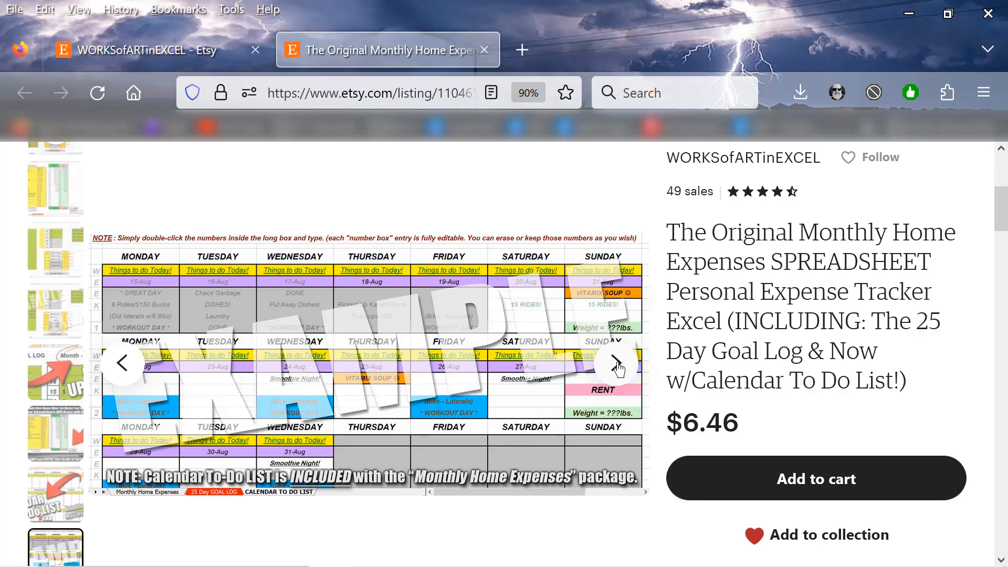
left_click(618, 365)
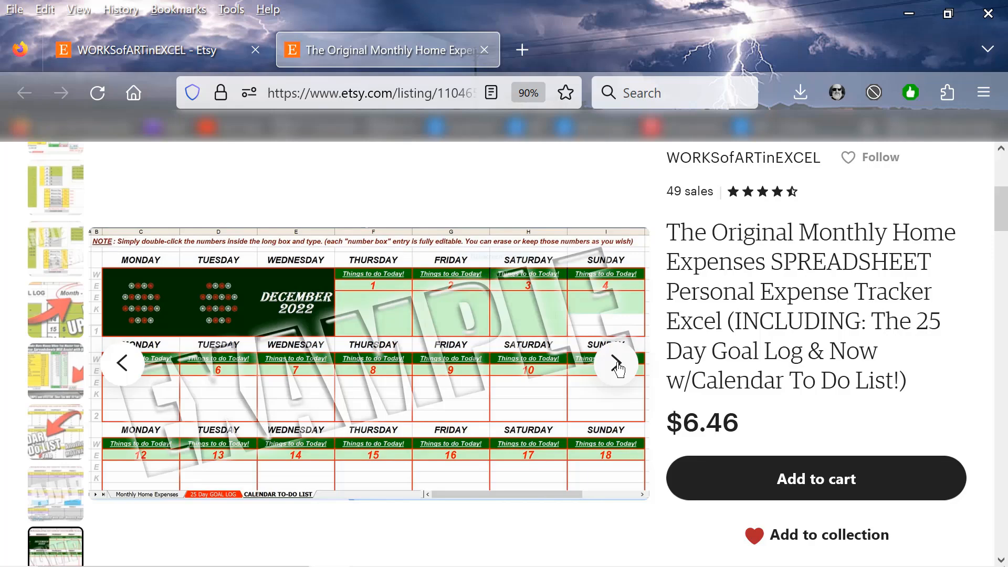
left_click(618, 365)
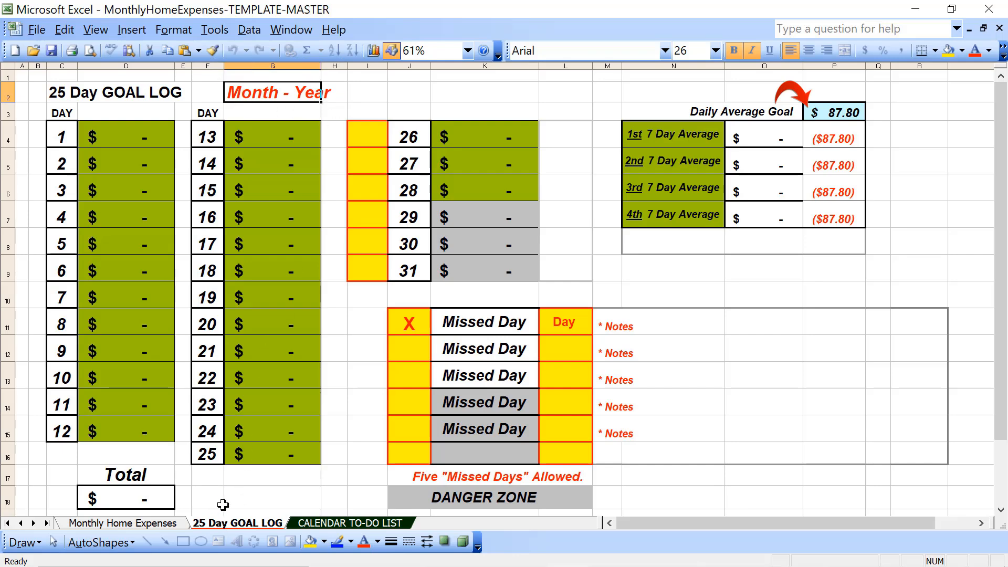
Step: Show the Monthly Home Expenses sheet of the MonthlyHomeExpenses-TEMPLATE-MASTER workbook at 75% zoom
left_click(129, 523)
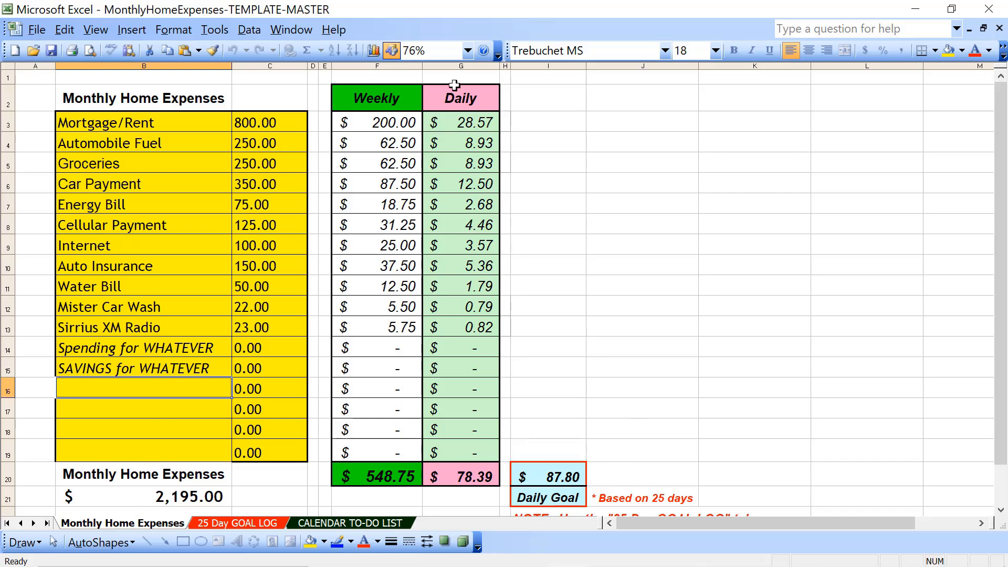
left_click(436, 47)
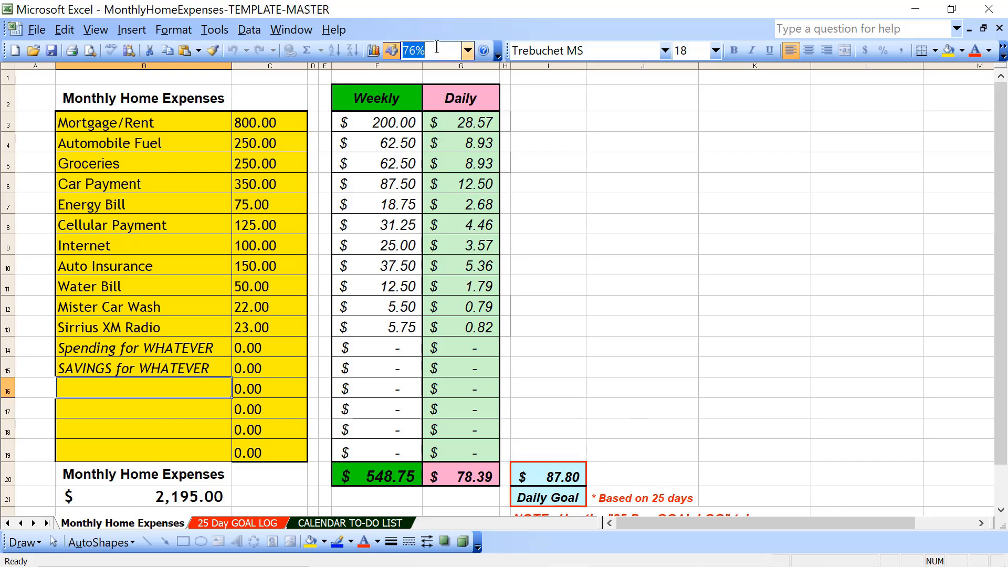
type("75")
key("Return")
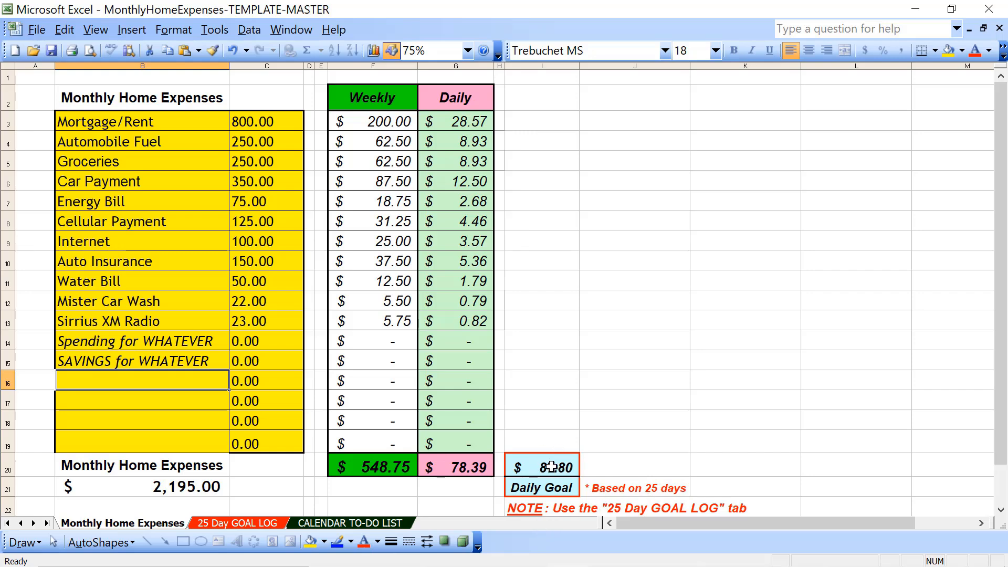
Step: Compare the Daily Goal on the Monthly Home Expenses sheet with the Daily Average Goal on the 25 Day GOAL LOG sheet
left_click(253, 524)
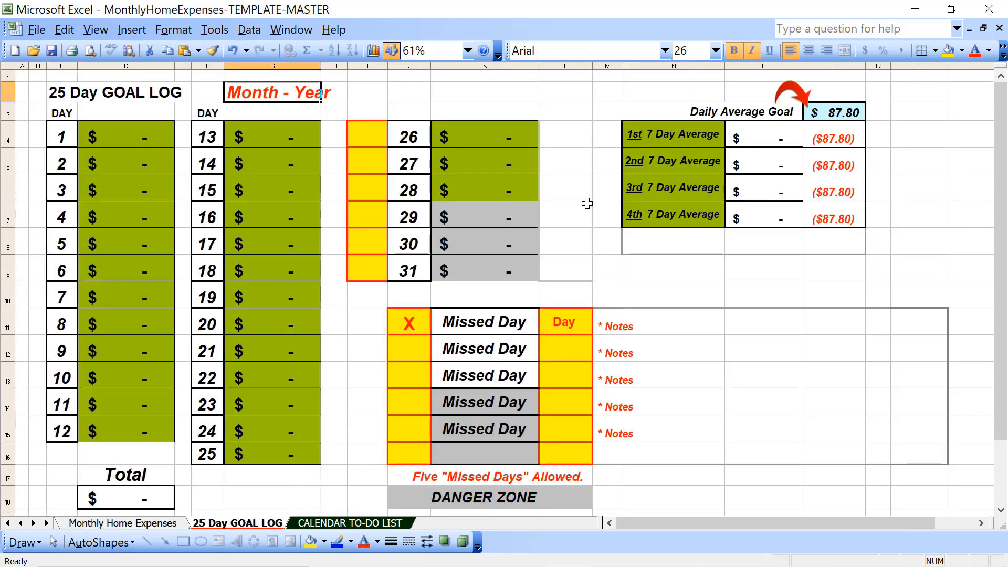
left_click(149, 524)
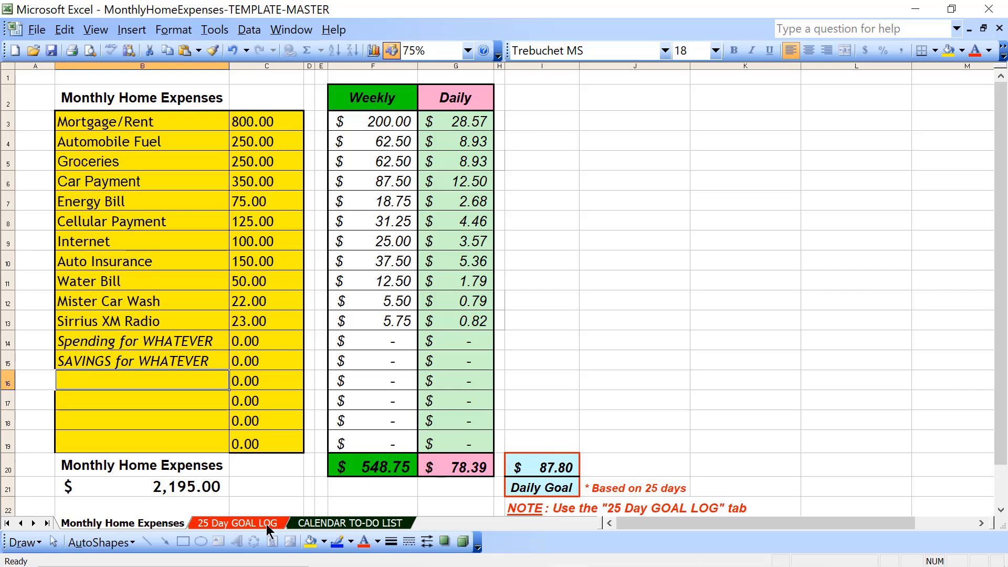
left_click(239, 524)
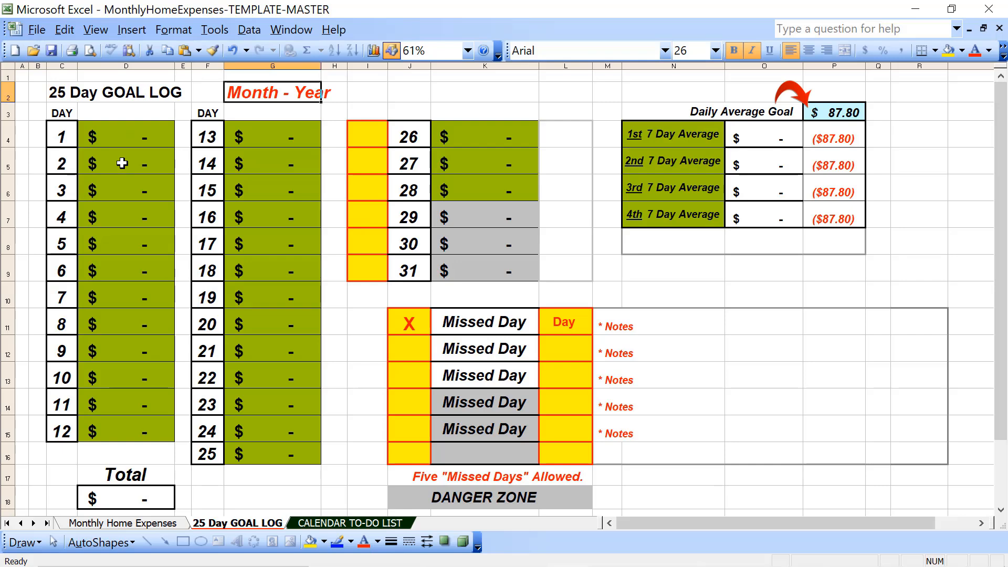
Step: Enter the sample earnings 54, 102, 44 and 12 for days 1 to 4 of the goal log
left_click(121, 139)
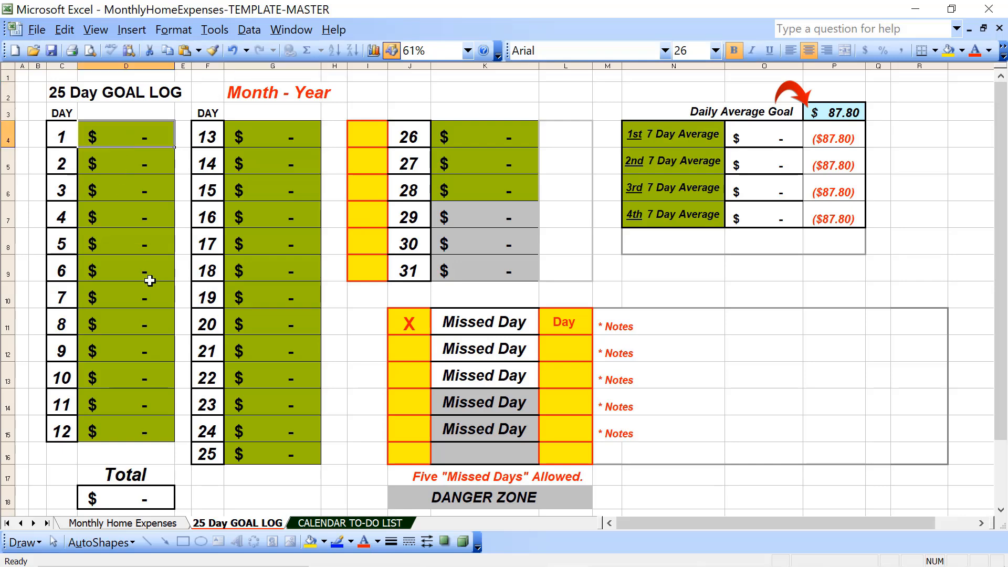
type("54")
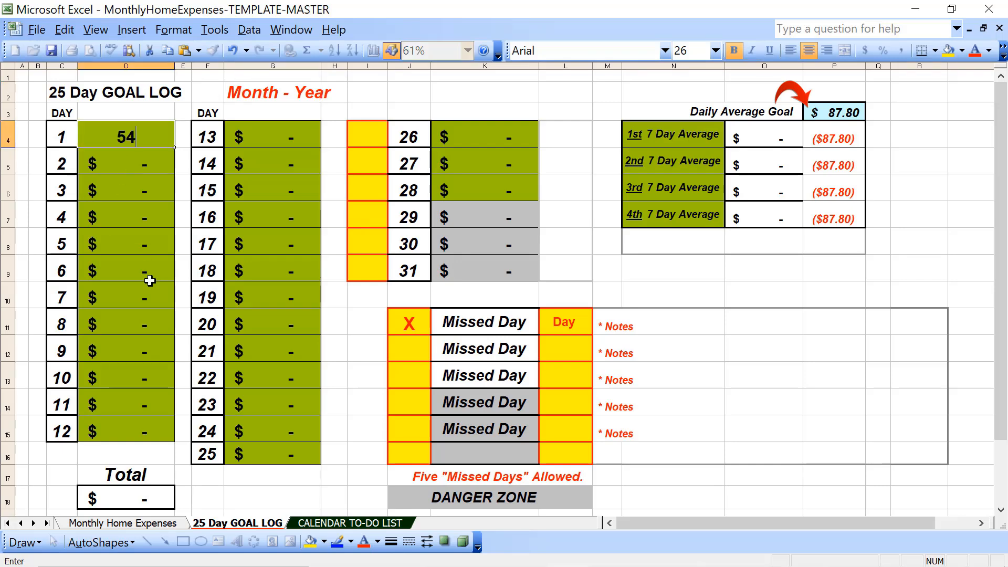
key("Return")
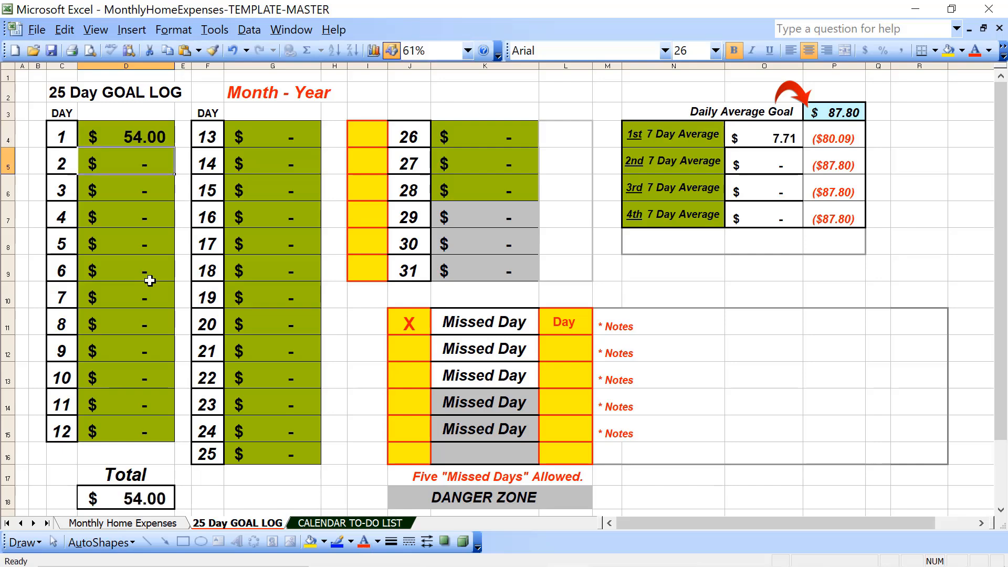
type("102")
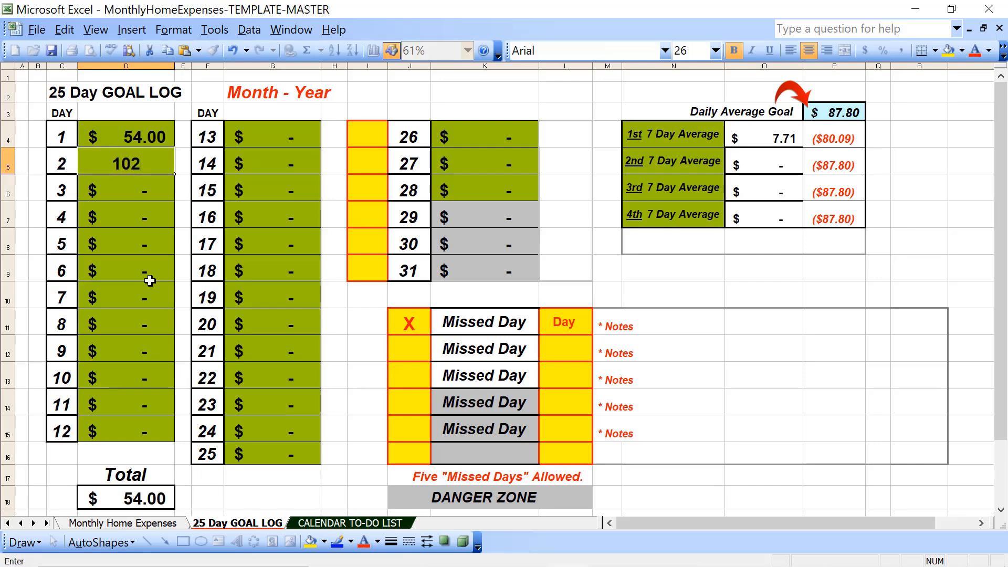
key("Return")
type("44")
key("Return")
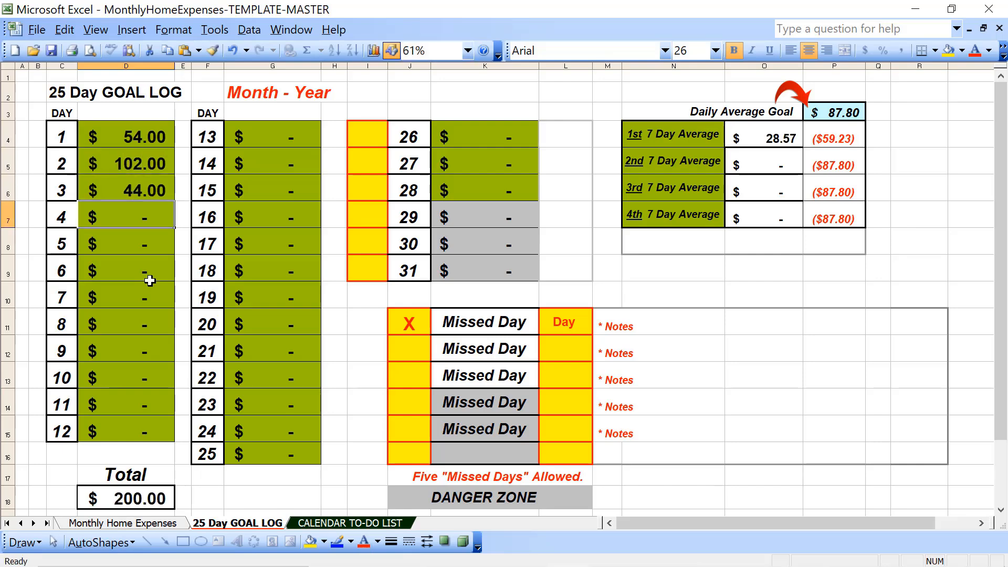
type("12")
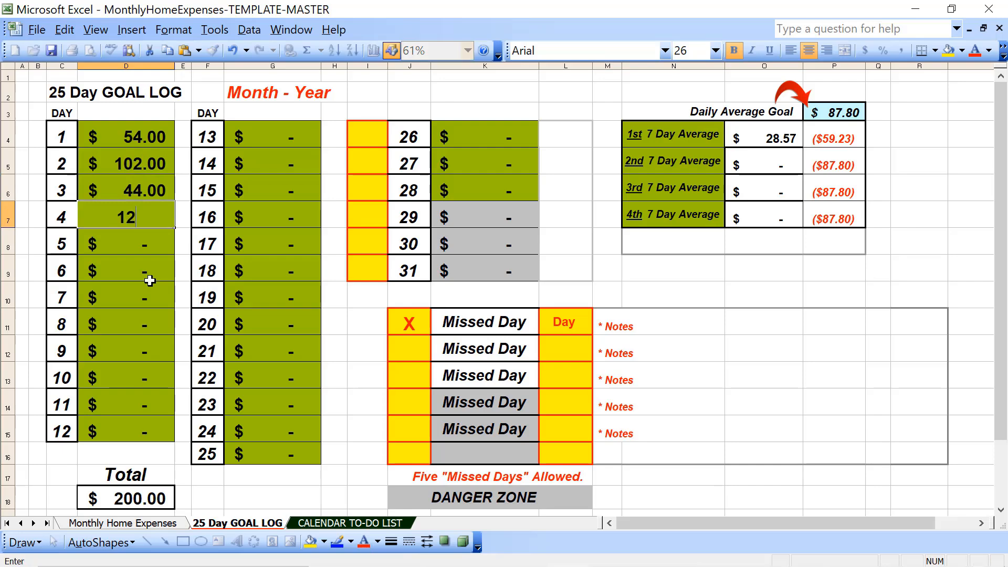
key("Return")
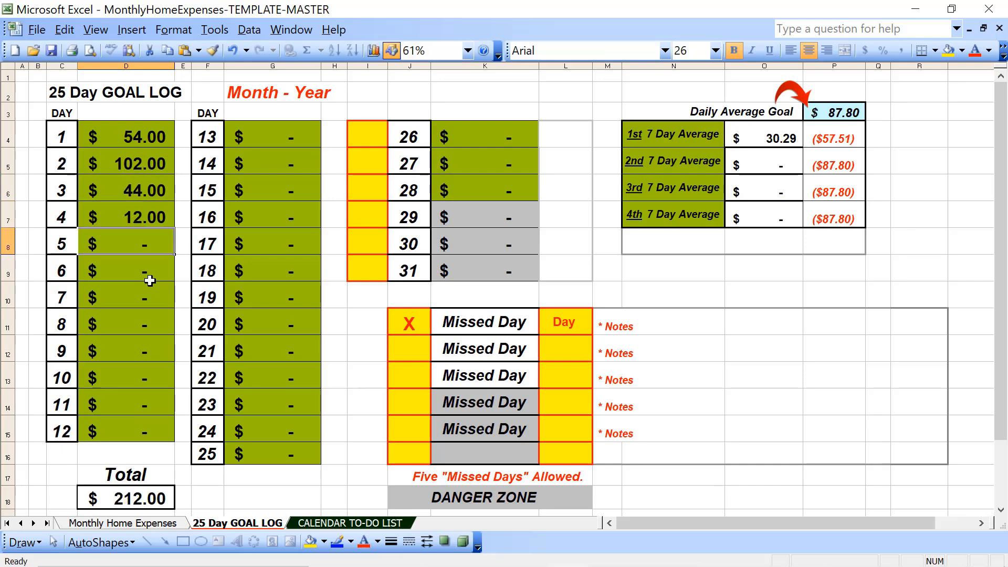
Step: Enter the sample earnings 200, 100 and 150 for days 5 to 7 of the goal log
type("200")
key("Return")
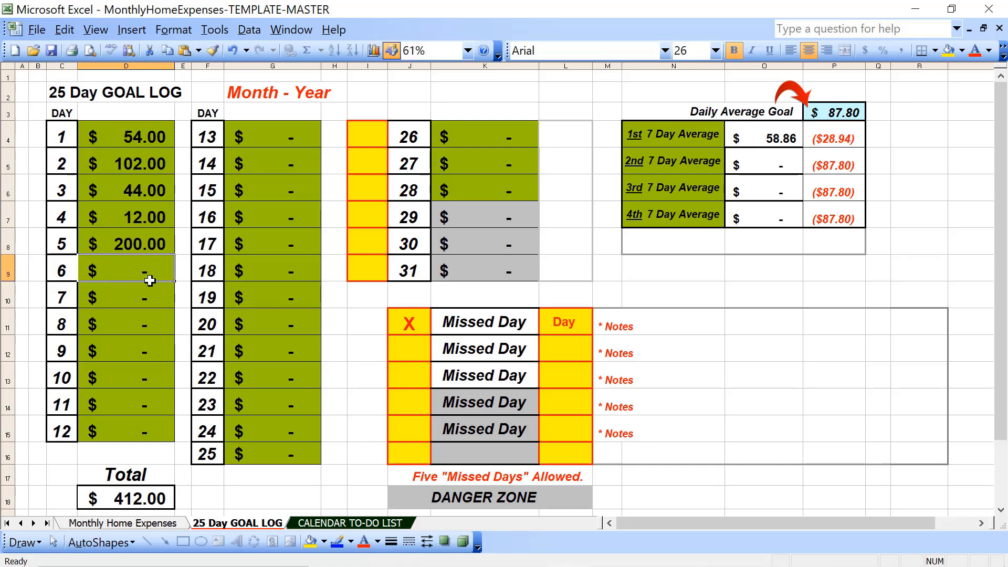
type("00")
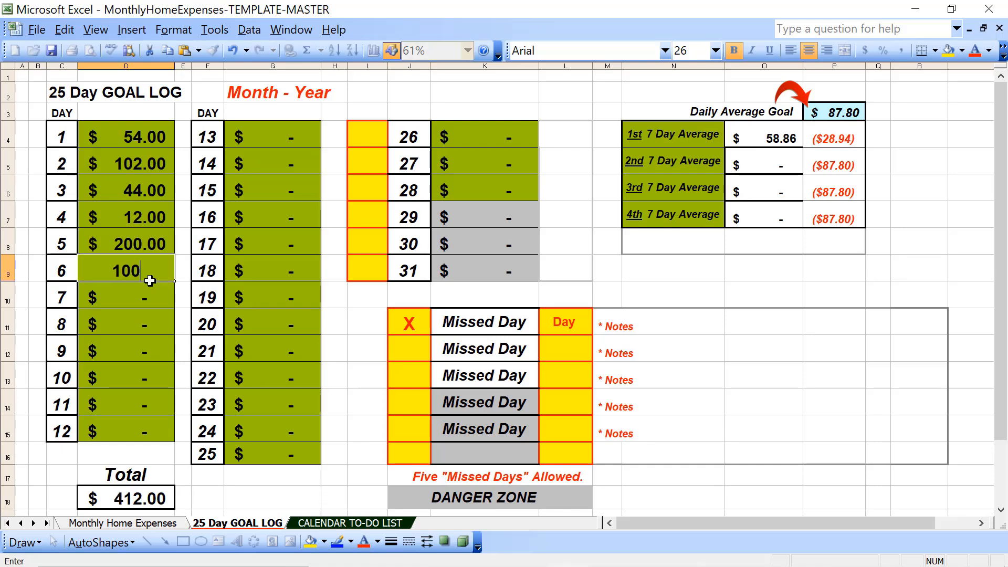
key("Return")
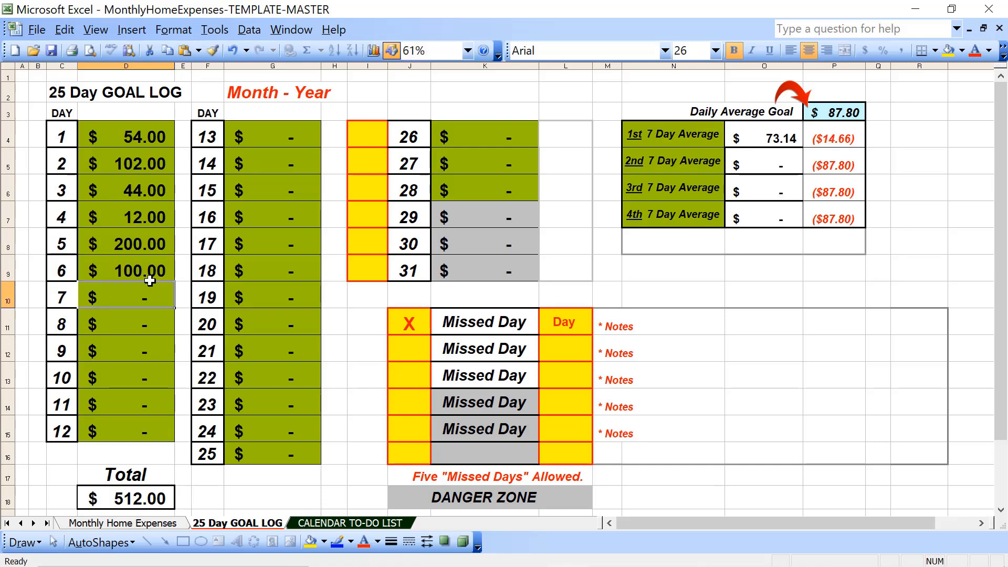
type("150")
key("Return")
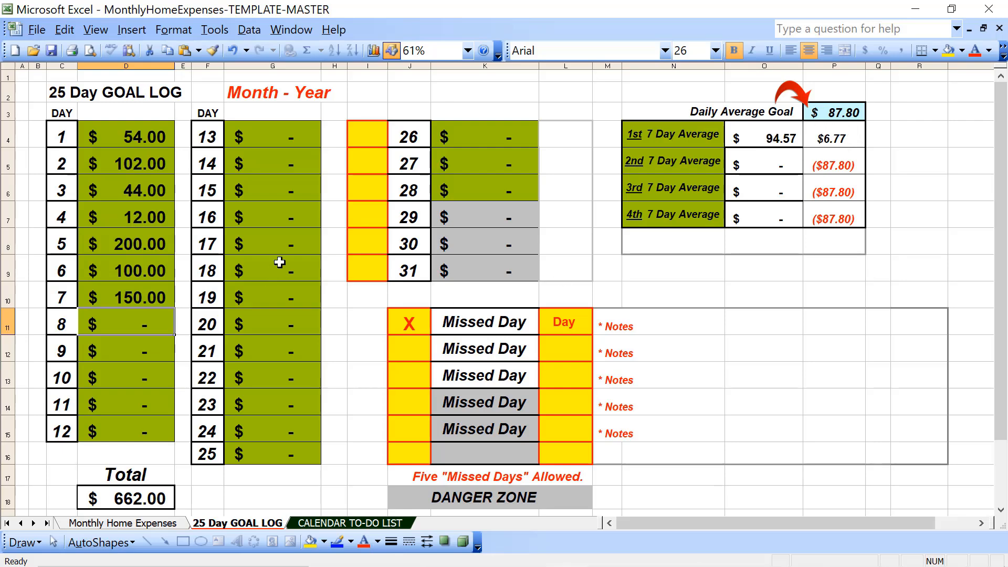
Step: Change the day 7 earnings in the goal log to 50
left_click(122, 297)
type("50")
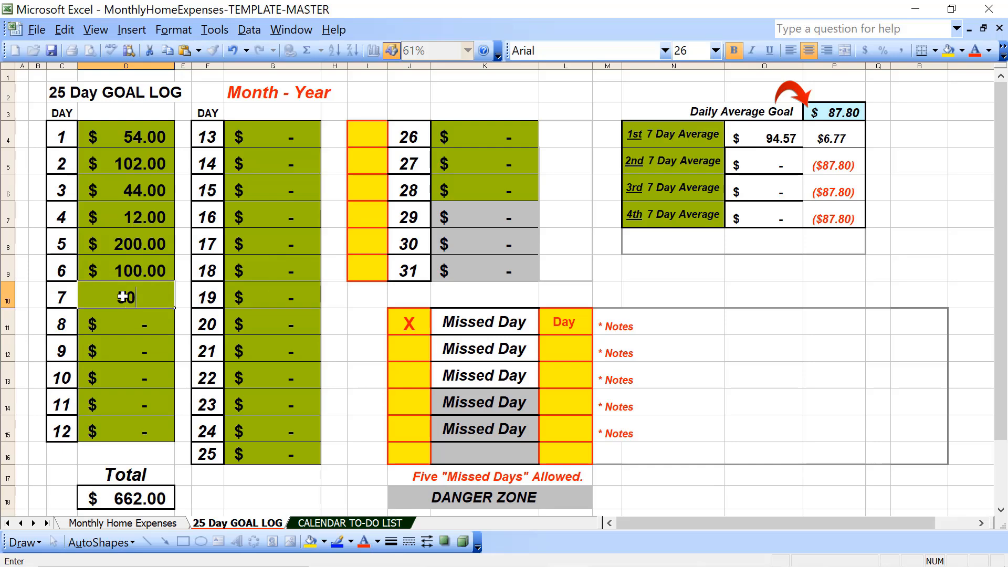
key("Return")
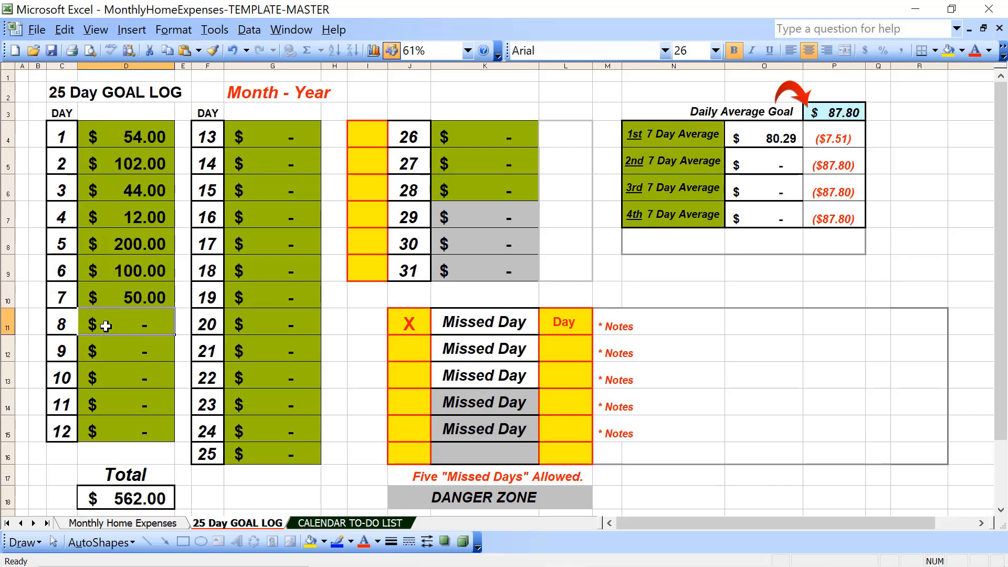
Step: Reset the earnings for days 1 to 7 in the goal log to 0
left_click(137, 298)
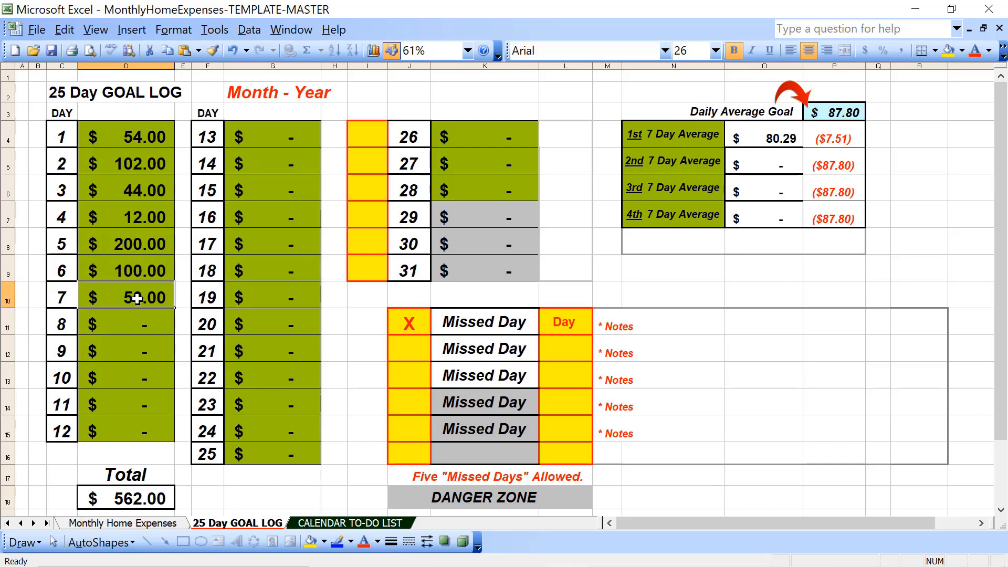
type("0")
key("Up")
type("0")
key("Up")
type("0")
key("Up")
type("0")
key("Up")
key("0")
key("Up")
key("0")
key("Up")
type("0")
key("Up")
key("Down")
key("Down")
key("Down")
key("Down")
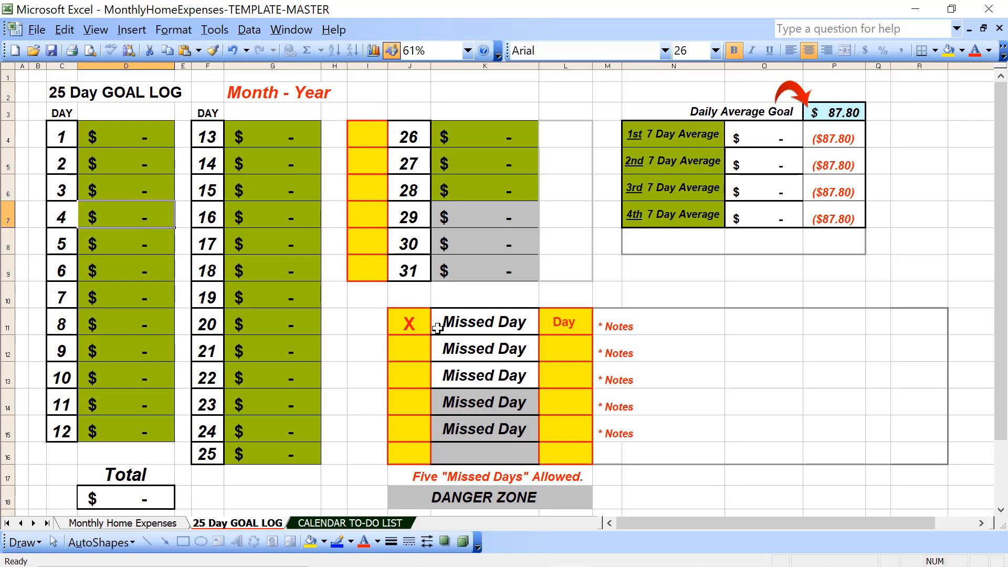
Step: Label the first entry in the Missed Day table as "Day 4"
double_click(575, 324)
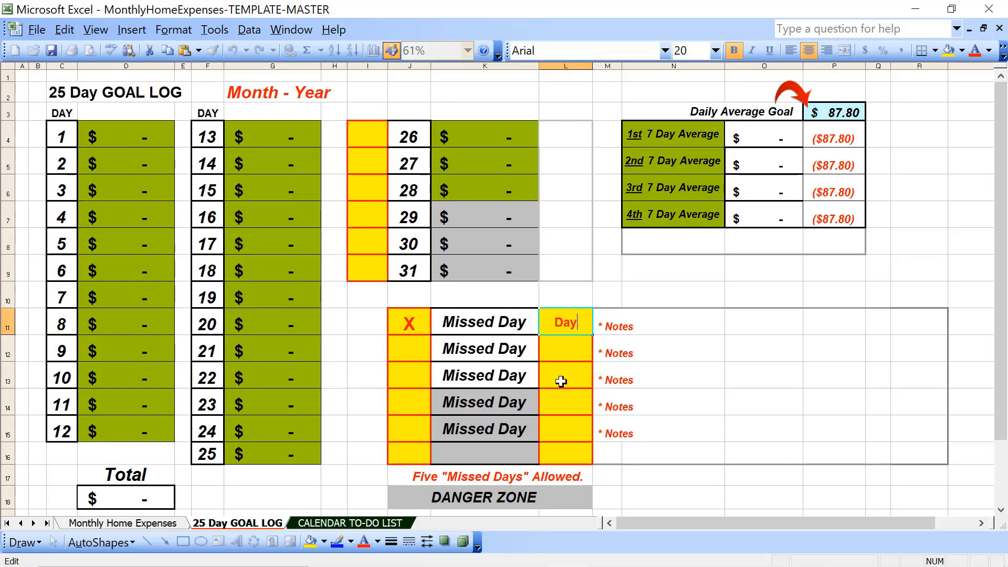
type("4")
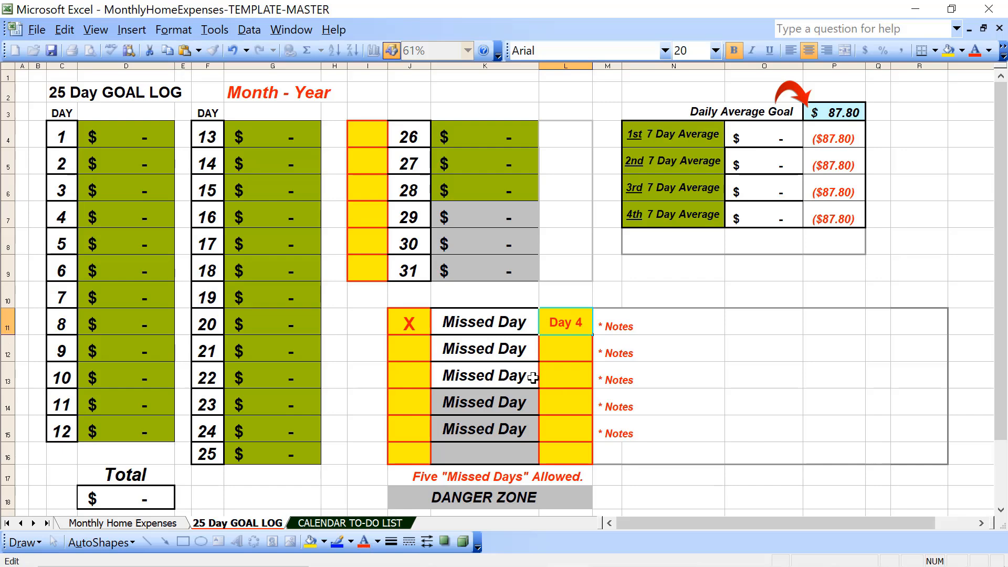
left_click(361, 137)
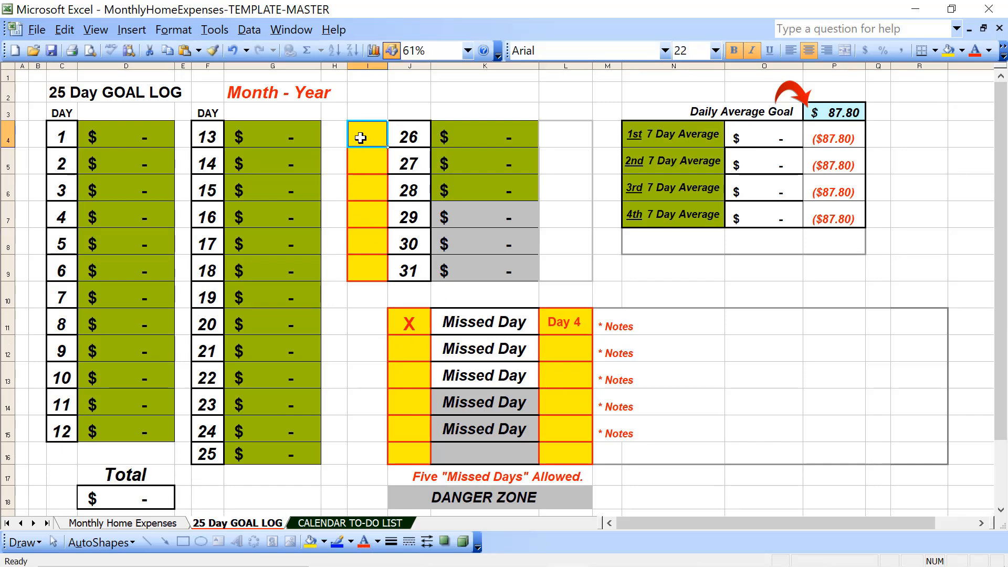
Step: Enter 4 in the first yellow missed-day cell beside day 26
type("4")
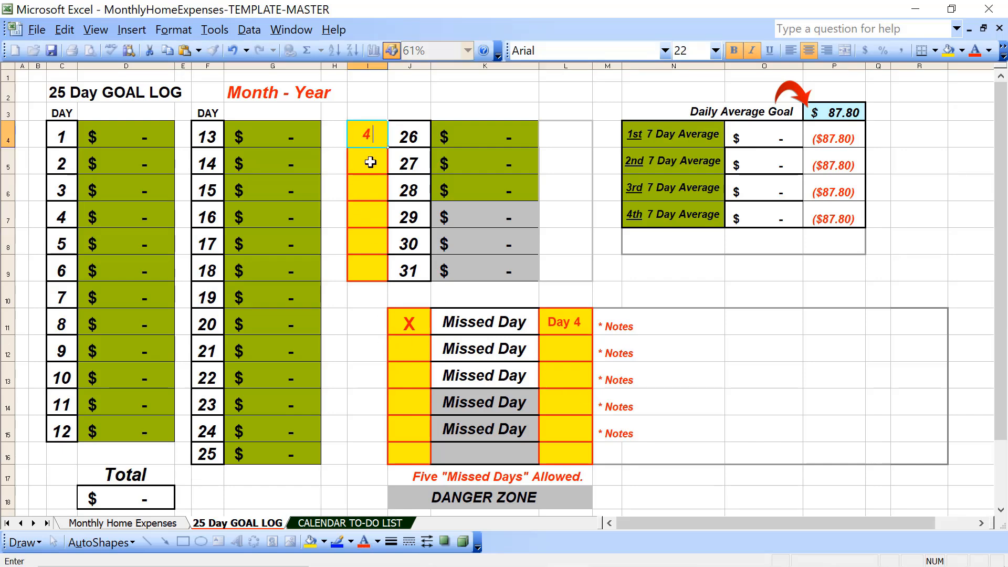
left_click(369, 160)
Step: Copy the X mark to the second row of the Missed Day table and label that row "Day 10"
left_click(414, 328)
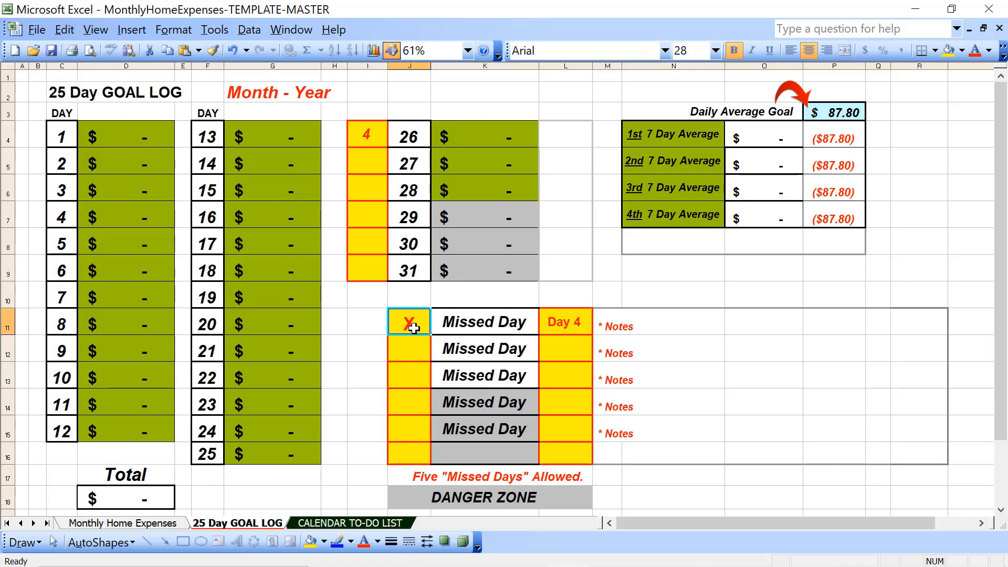
key("ctrl+c")
key("Down")
key("ctrl+v")
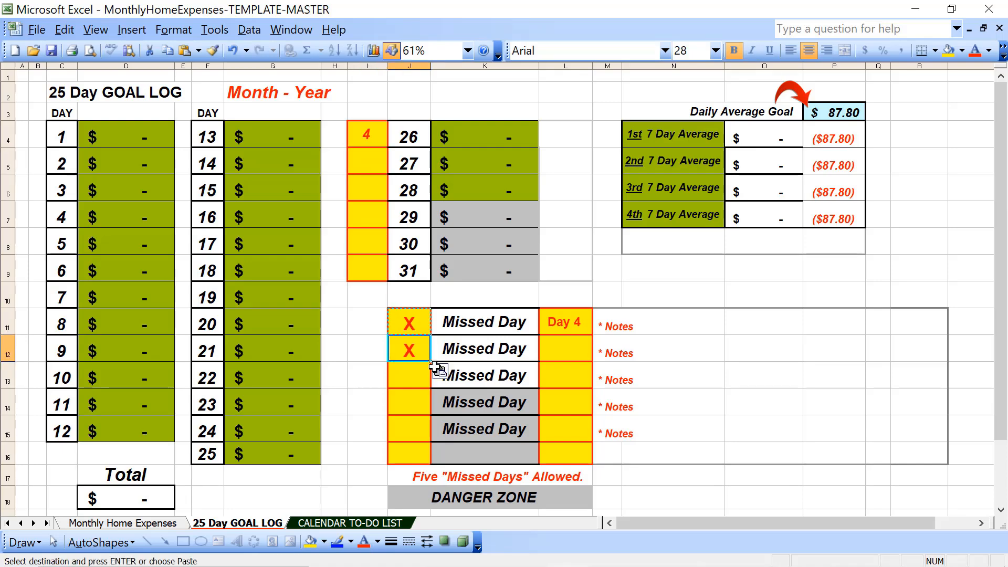
left_click(558, 351)
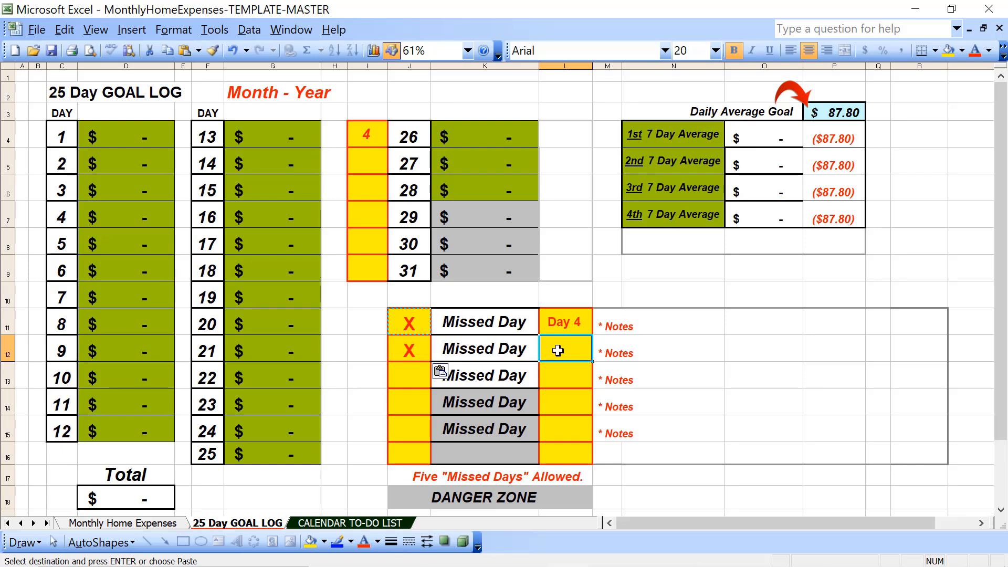
type("Day 10")
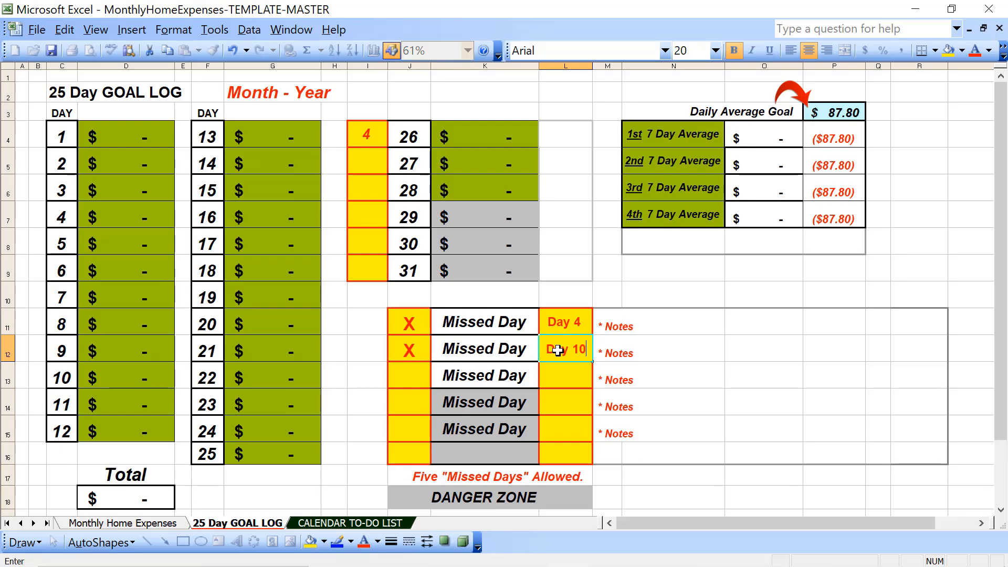
Step: Enter 10 in the yellow missed-day cell beside day 27
left_click(365, 167)
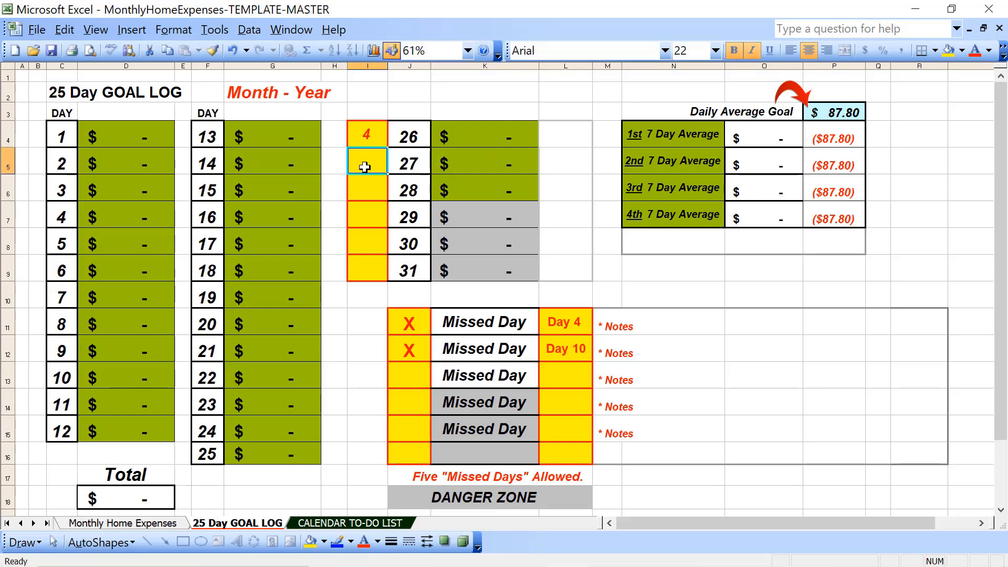
type("10")
key("Return")
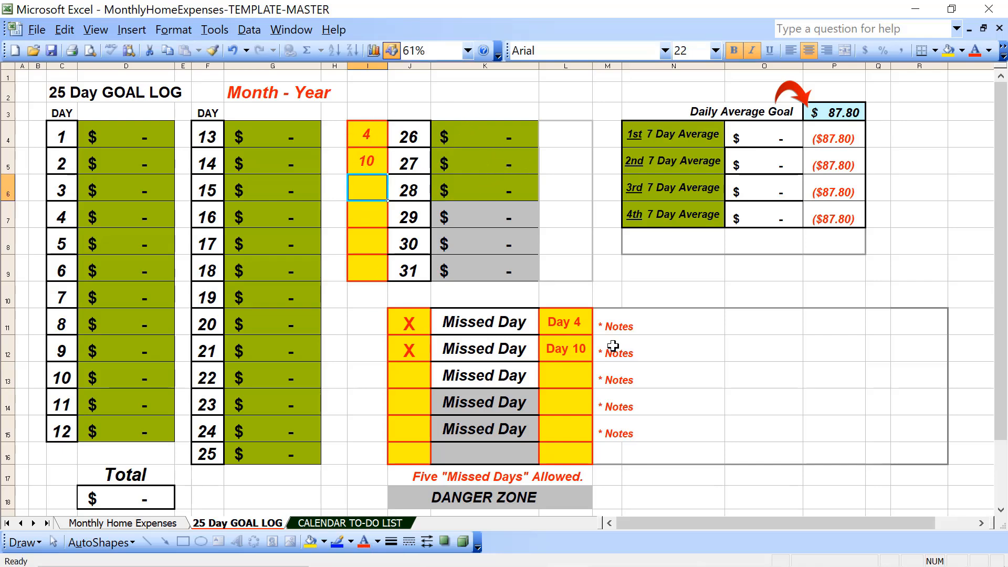
Step: Replace the note for the missed Day 4 with "* Stayed in"
left_click(616, 330)
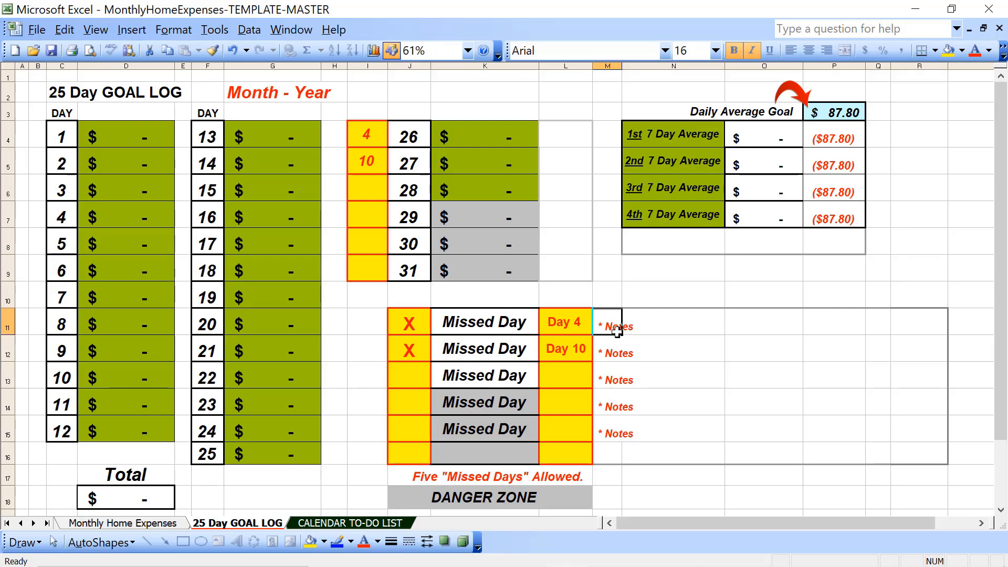
type("*")
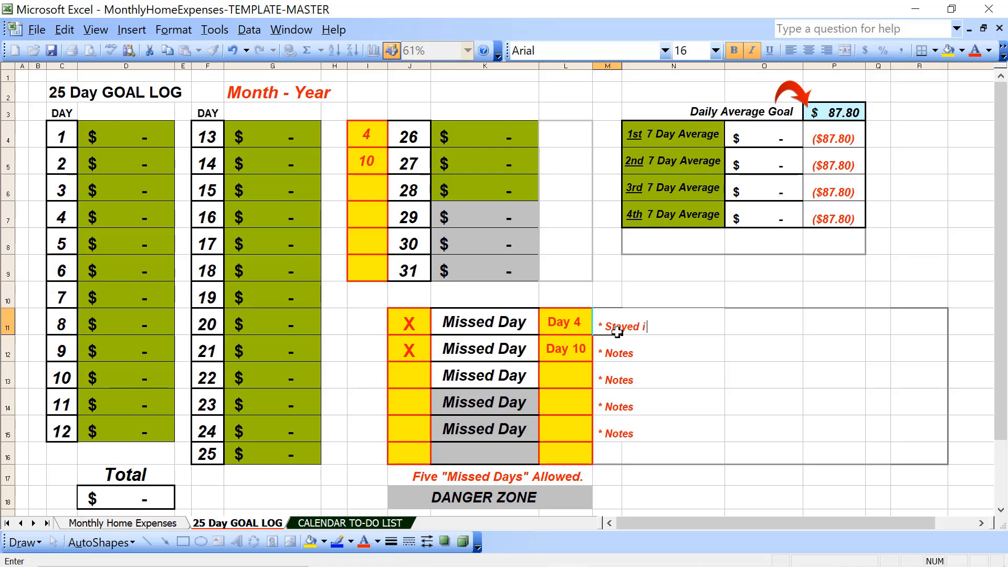
left_click(609, 356)
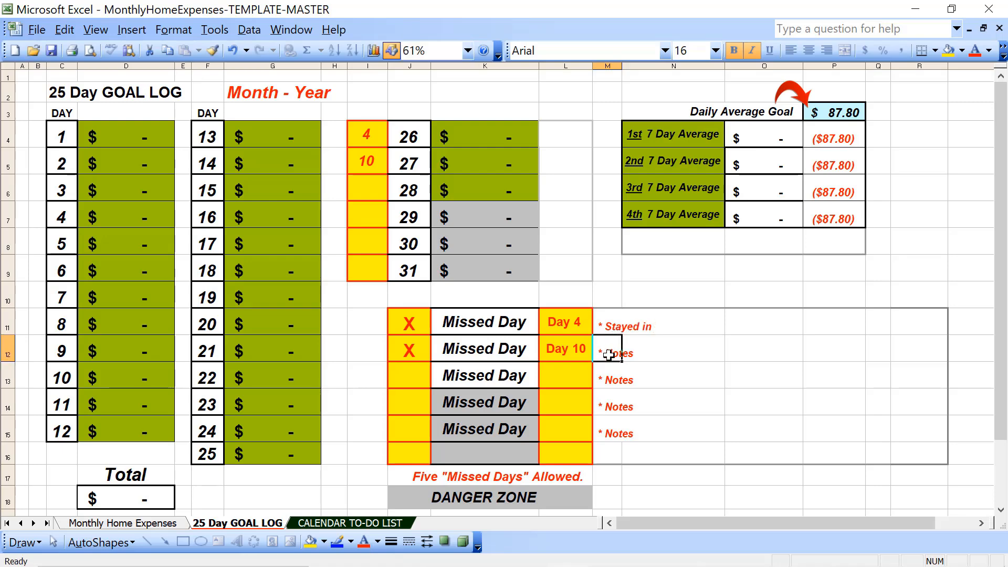
Step: Change the note for the missed Day 10 to "* Lazy Day! Carpe Diem!", keeping its asterisk
double_click(607, 356)
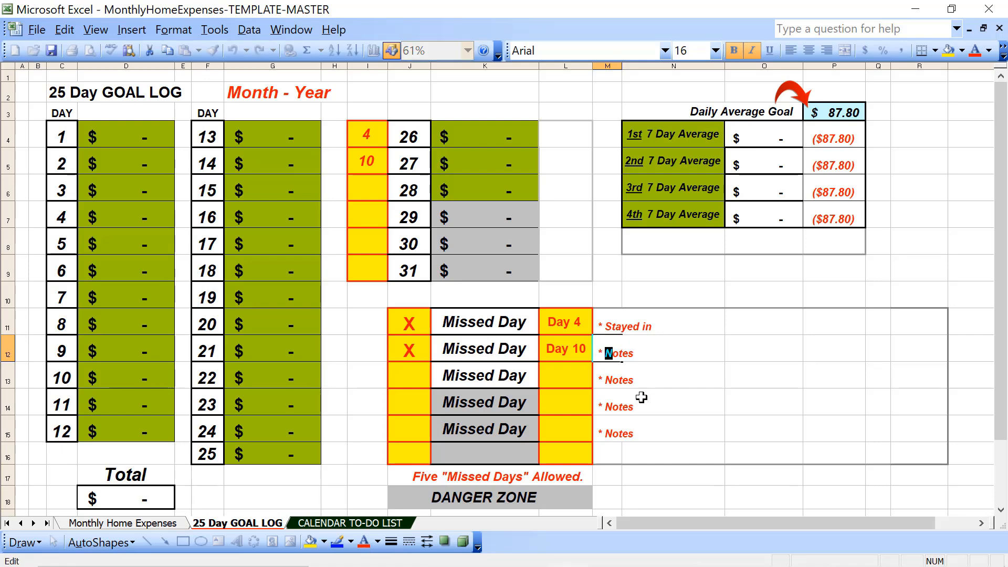
key("shift+End")
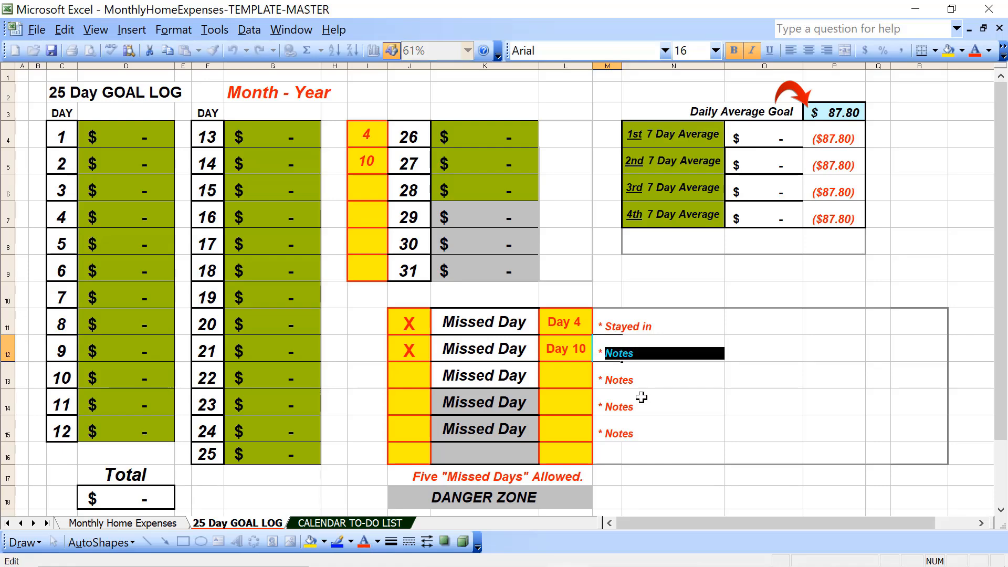
type("Lazy Day!")
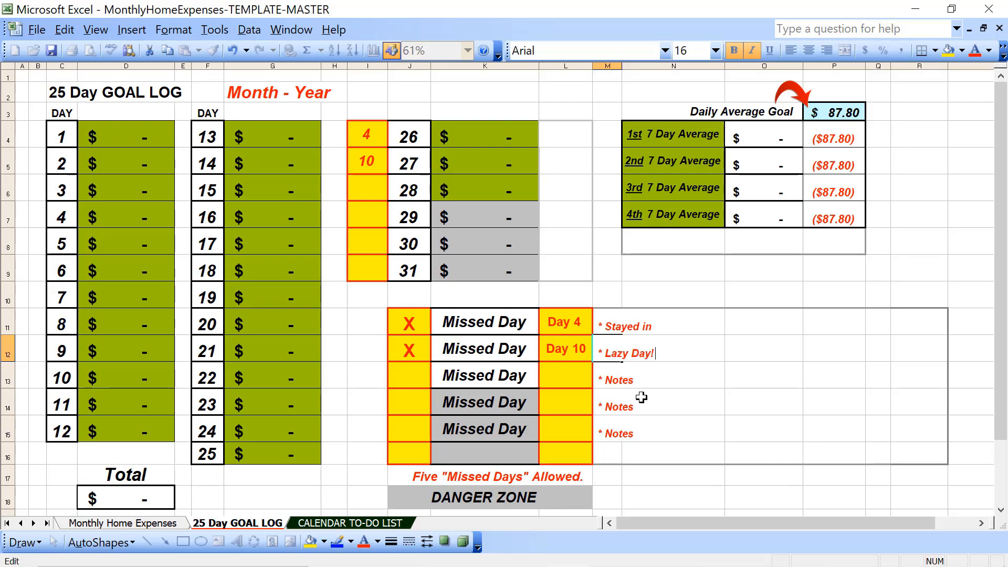
type(" Carpe Diem!")
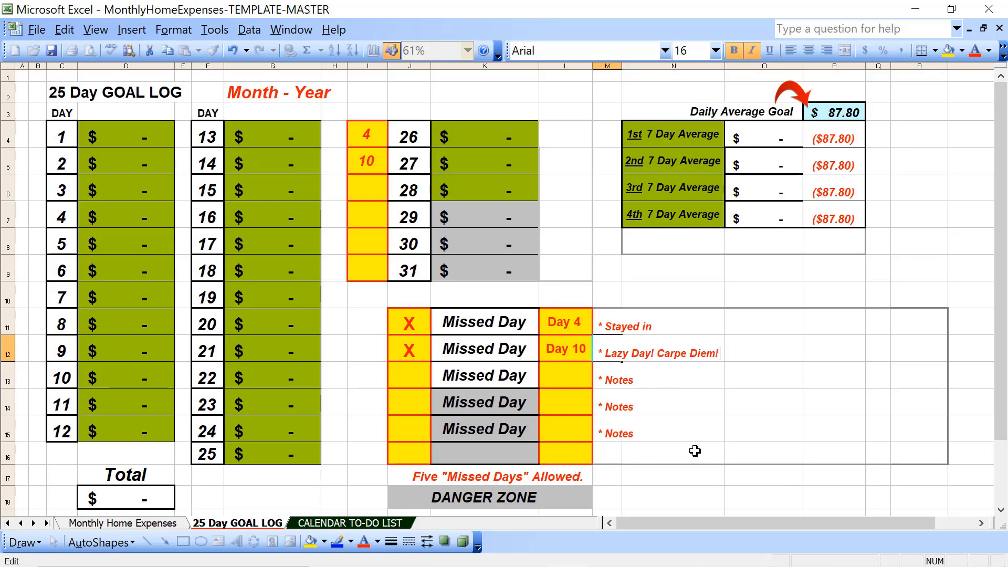
Step: Switch to the CALENDAR TO-DO LIST sheet and move down Monday's week 1 entries to the fourth one
left_click(353, 523)
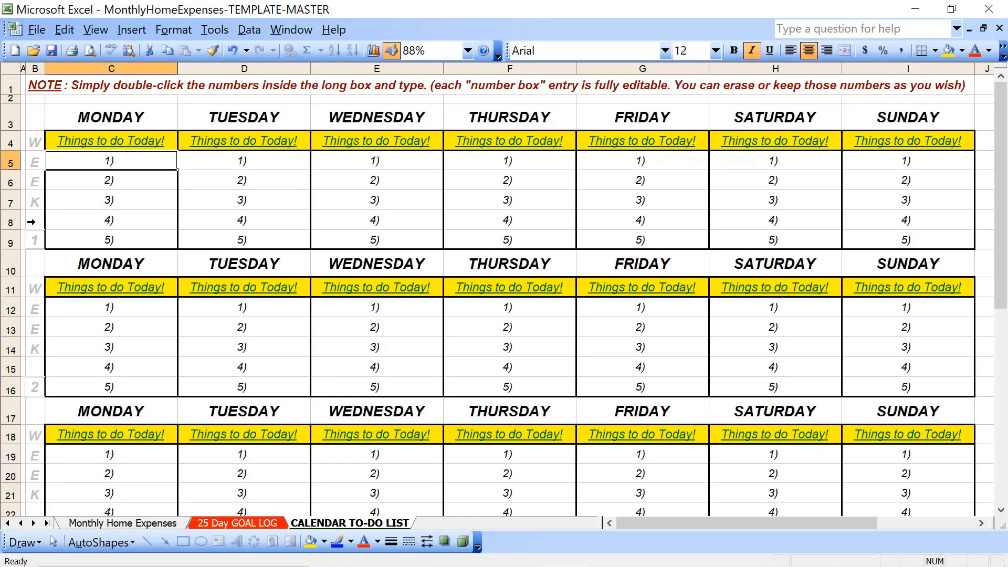
key("Down")
key("Down")
key("Down")
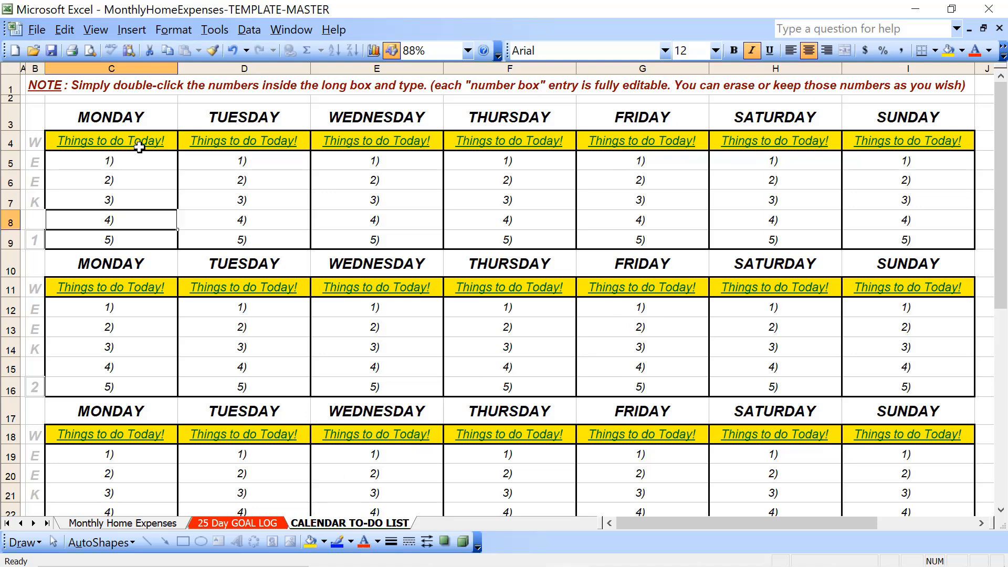
Step: Clear the numbered to-do entries for Monday through Sunday of week 1
left_click_drag(139, 160, 139, 232)
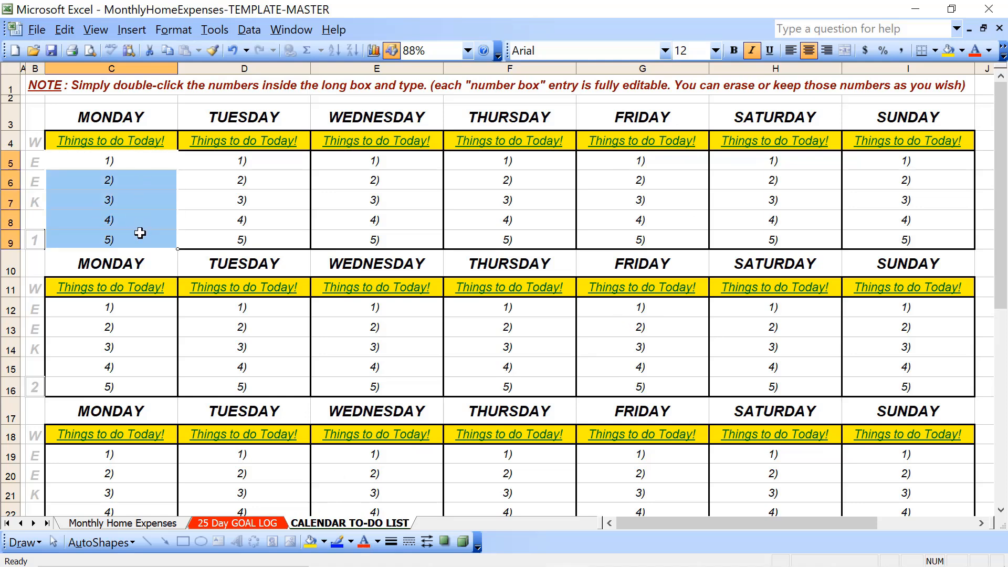
key("shift+Right")
key("shift+Right")
key("shift+Right")
key("shift+Right")
key("shift+Right")
key("shift+Right")
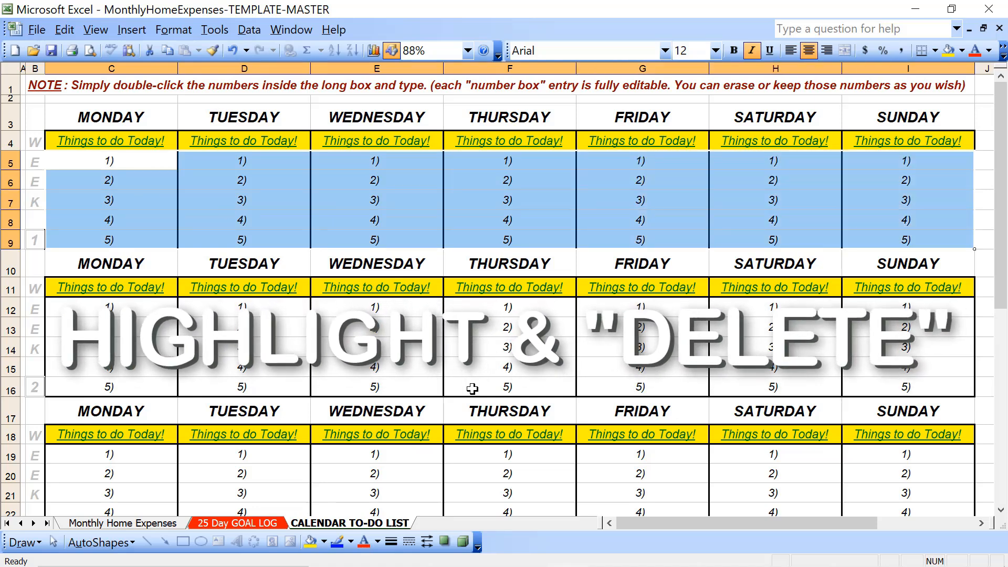
key("Delete")
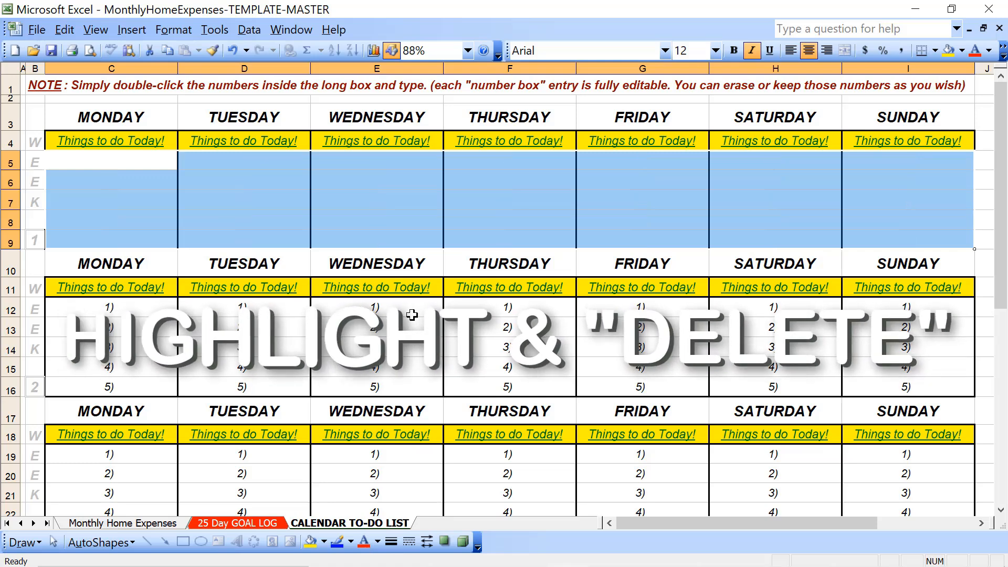
Step: Clear the numbered to-do entries for Monday through Sunday of week 2
left_click(151, 311)
key("shift+Down")
key("shift+Down")
key("shift+Down")
key("shift+Down")
key("shift+Right")
key("shift+Right")
key("shift+Right")
key("shift+Right")
key("shift+Right")
key("shift+Right")
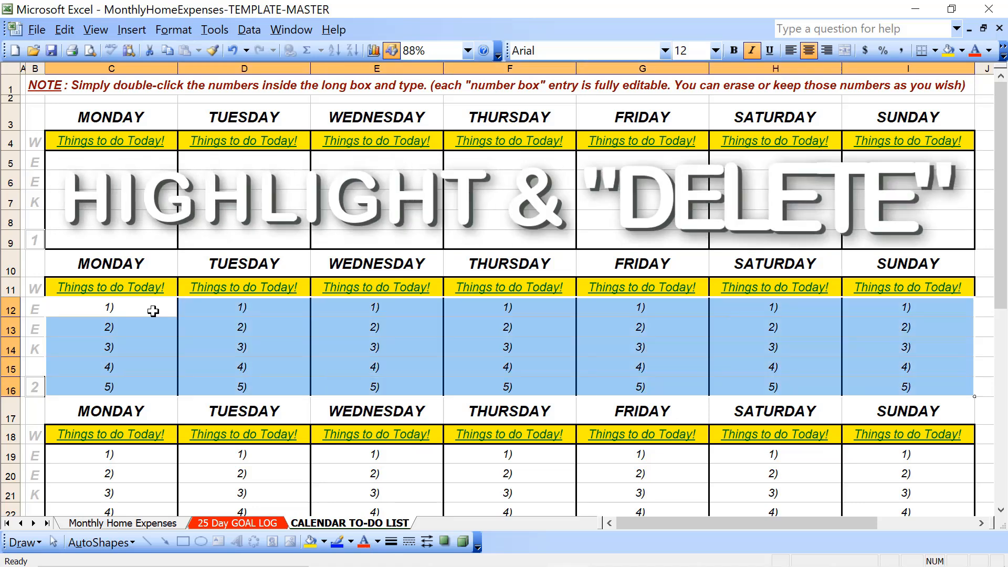
key("Delete")
left_click(152, 311)
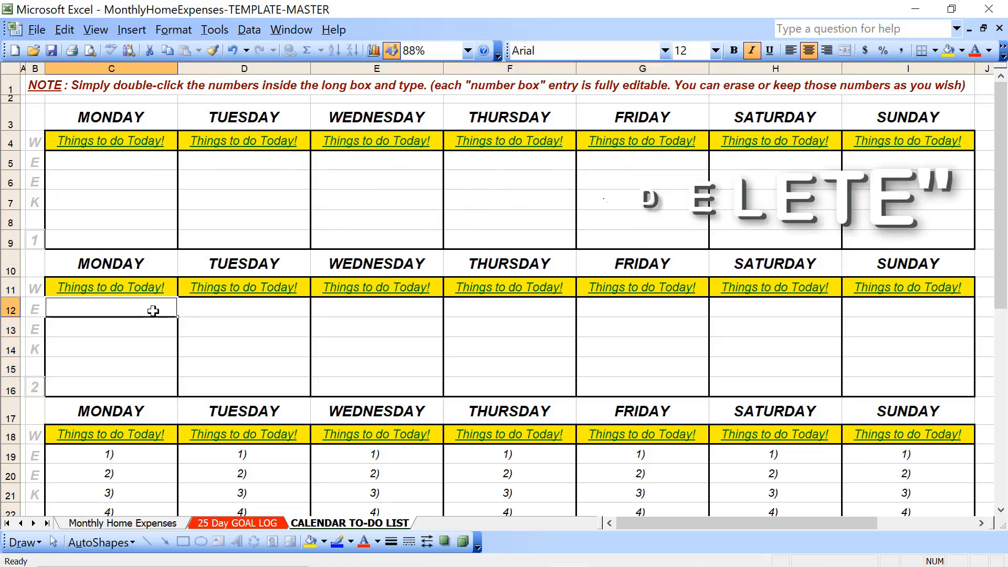
Step: Clear the numbered to-do entries for Monday through Sunday of week 3
scroll(153, 310, "down", 4)
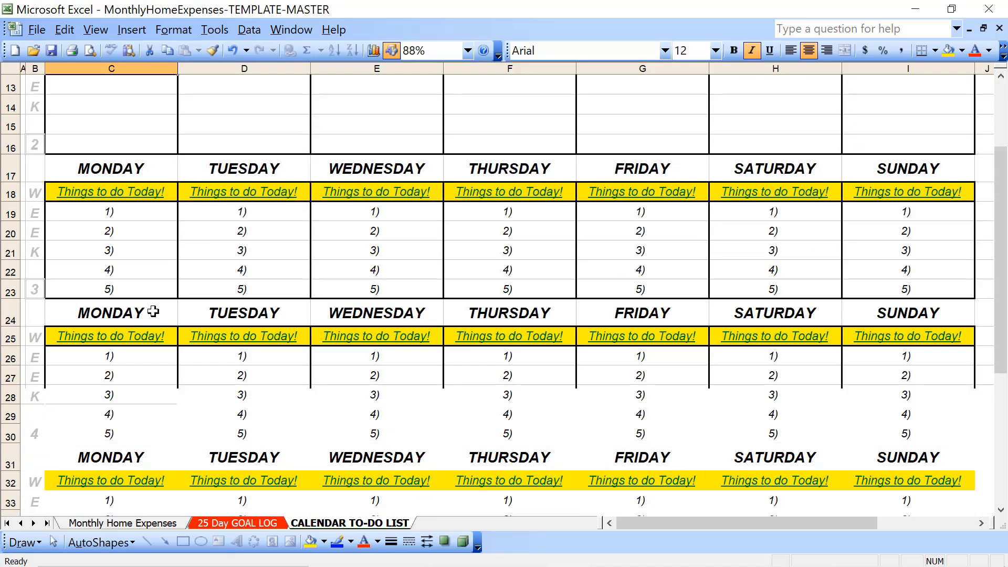
left_click(142, 211)
key("shift+Down")
key("shift+Down")
key("shift+Down")
key("shift+Down")
key("shift+Right")
key("shift+Right")
key("shift+Right")
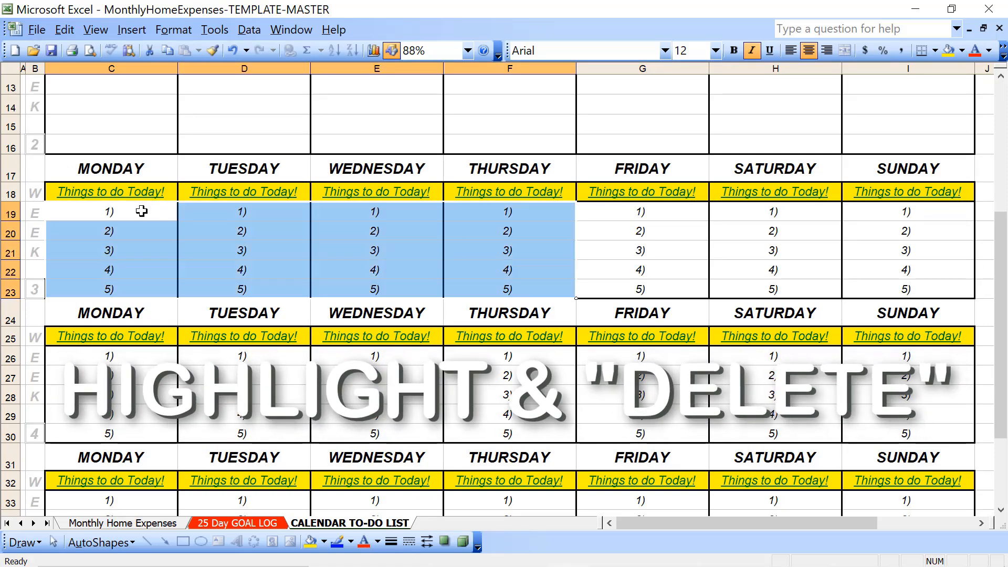
key("shift+Right")
key("shift+Right")
key("shift+Right")
key("Delete")
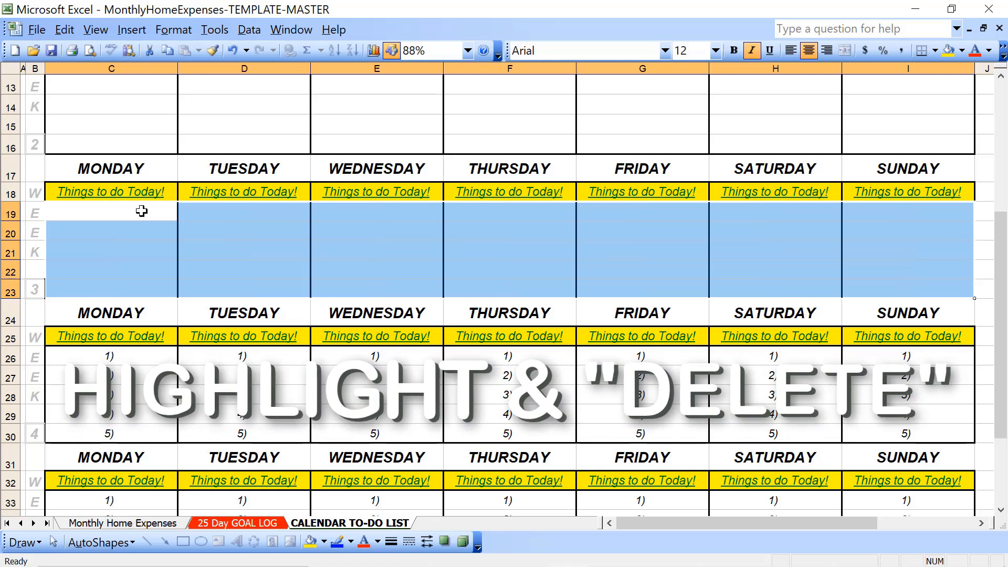
Step: Clear the numbered to-do entries for Monday through Sunday of week 4
left_click(106, 362)
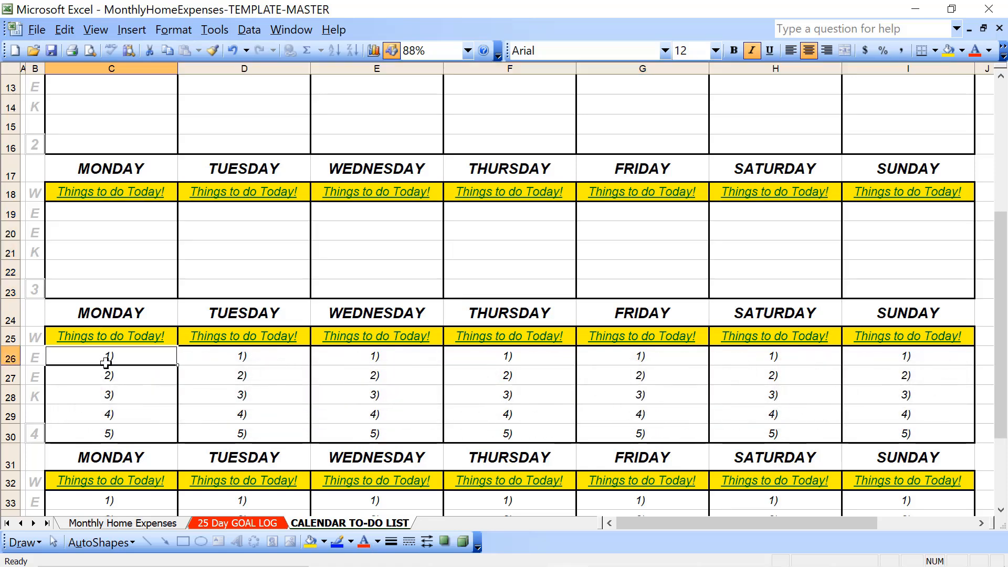
key("shift+Down")
key("shift+Down")
key("shift+Down")
key("shift+Down")
key("shift+Right")
key("shift+Right")
key("shift+Right")
key("shift+Right")
key("shift+Right")
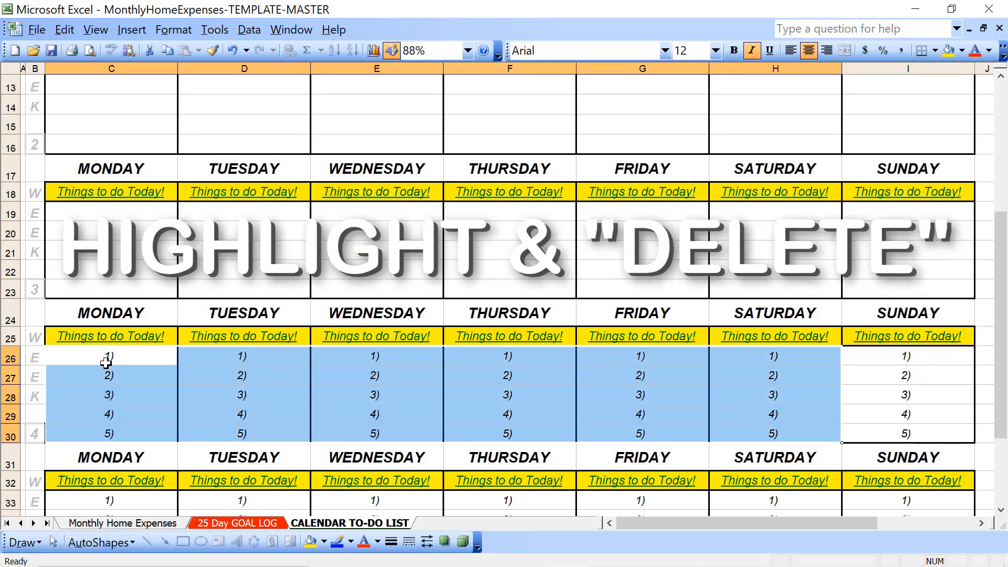
key("shift+Right")
key("Delete")
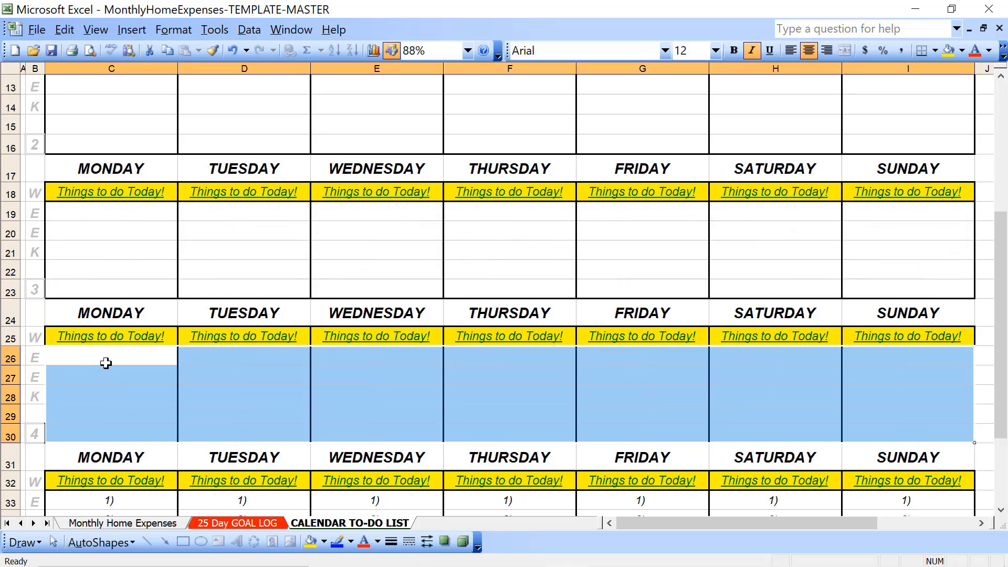
Step: Clear the numbered to-do entries for Monday through Sunday of week 5
scroll(106, 364, "down", 4)
left_click(131, 250)
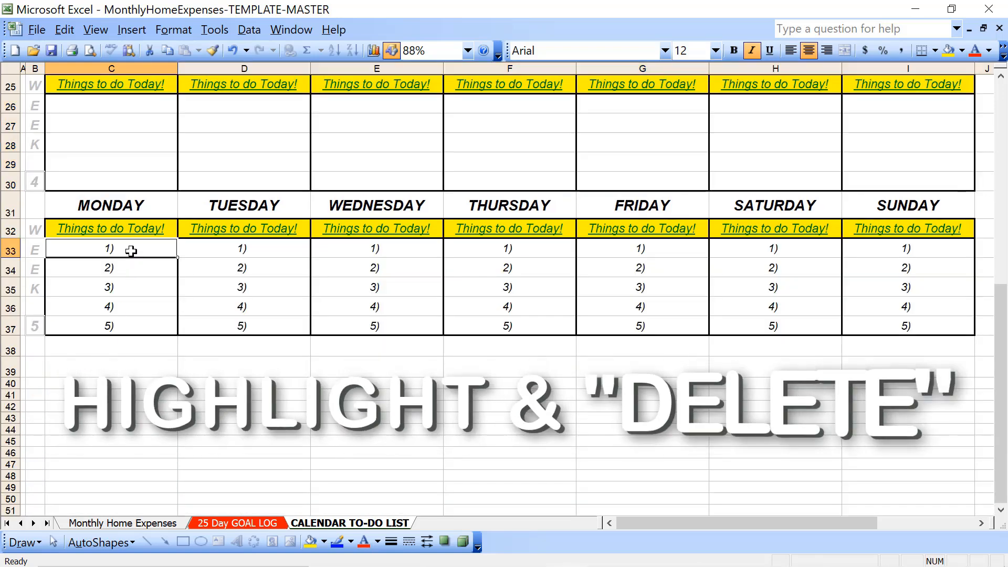
key("shift+Down")
key("shift+Down")
key("shift+Down")
key("shift+Down")
key("shift+Right")
key("shift+Right")
key("shift+Right")
key("shift+Right")
key("shift+Right")
key("shift+Right")
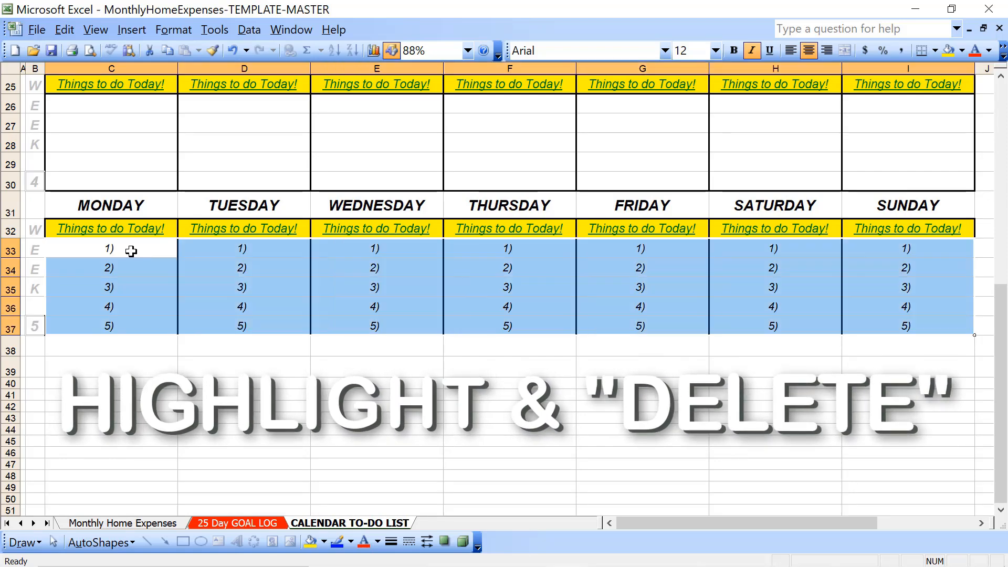
key("Delete")
Step: Return to the start of the to-do list and select the first Monday entry of week 1
key("Up")
key("Up")
key("Up")
key("Up")
key("Up")
key("Up")
key("Up")
key("Up")
key("Up")
key("Up")
key("Up")
key("Up")
key("Up")
key("Up")
key("Up")
key("Up")
key("Up")
key("Up")
key("Up")
key("Up")
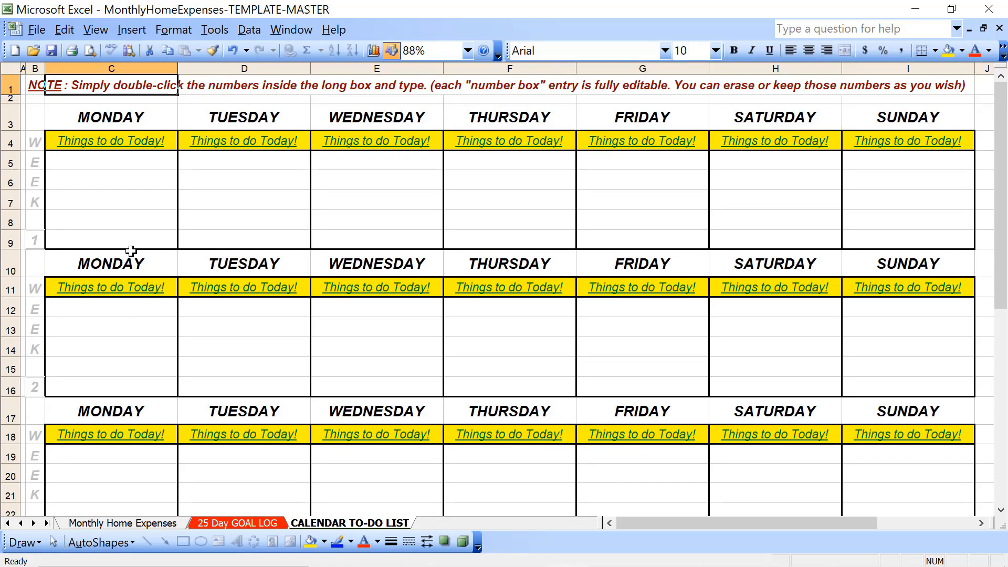
left_click(145, 166)
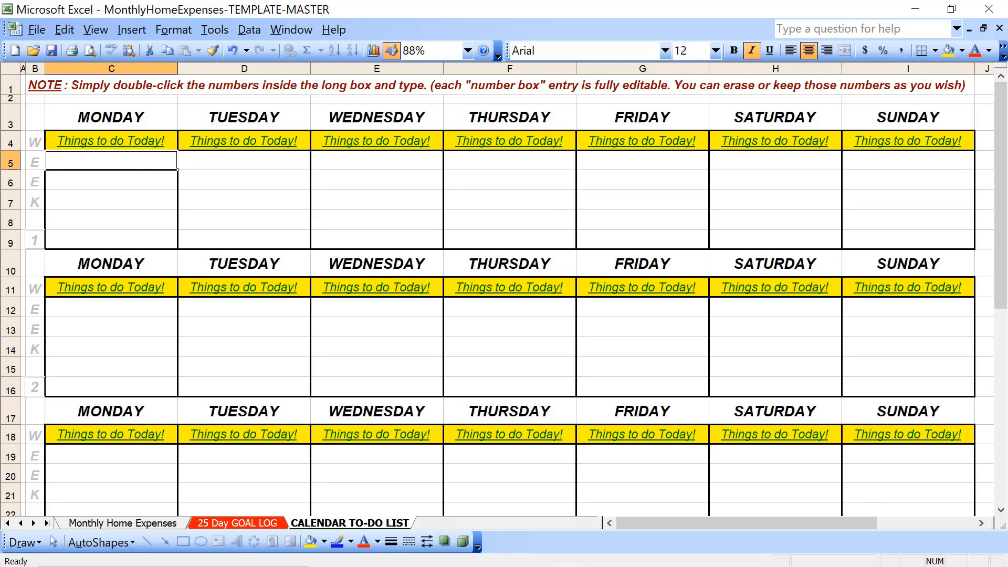
Step: Open the Windows calendar and select February 1, 2023 to check which weekday the month starts on
mouse_move(902, 566)
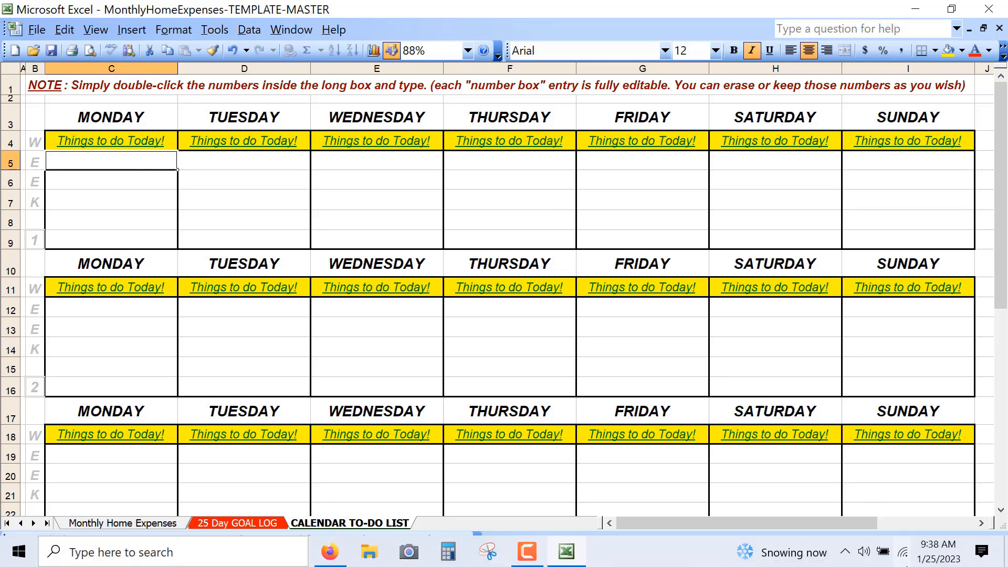
left_click(935, 560)
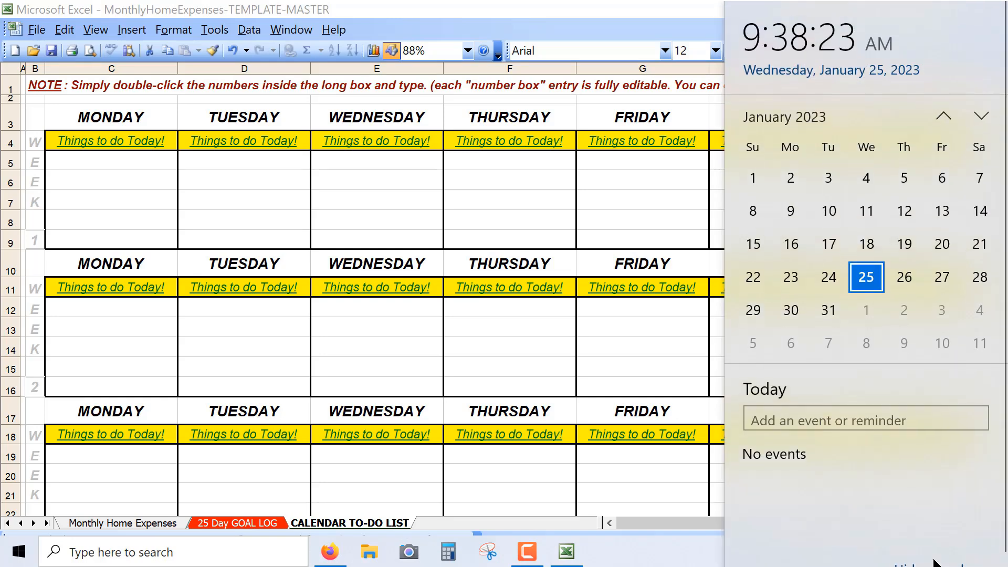
left_click(980, 116)
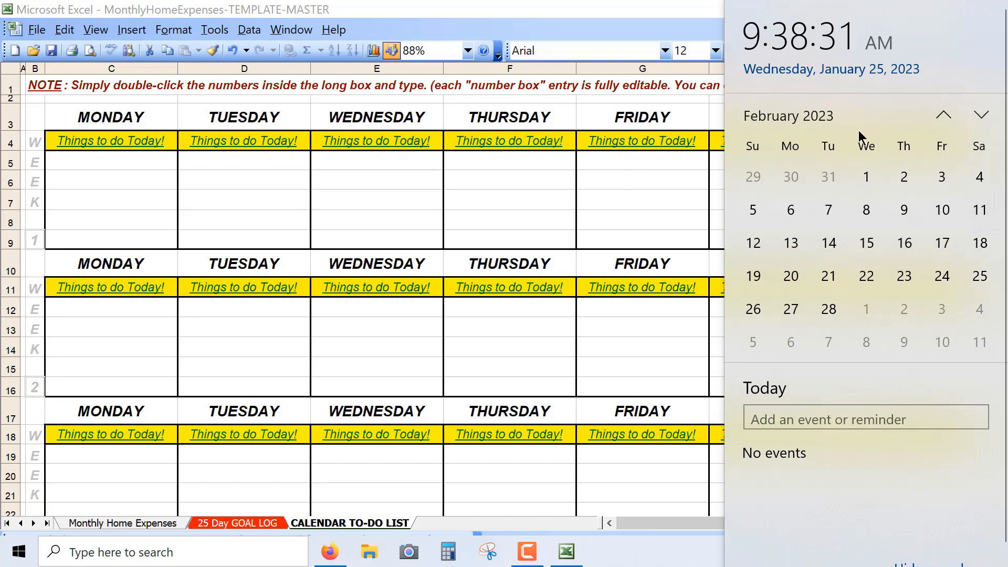
left_click(866, 177)
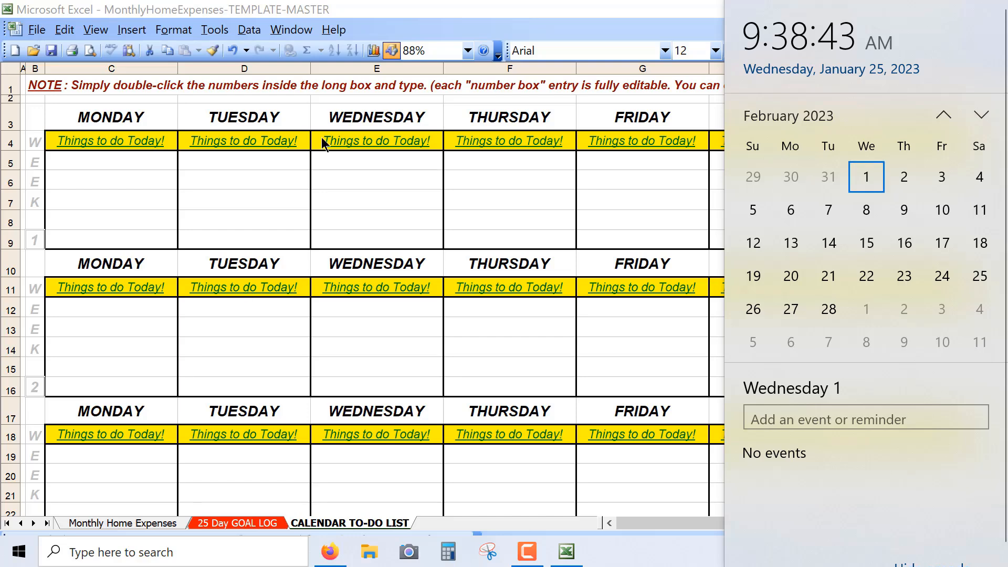
Step: Enter the dates 1 to 5 in the first entry row of week 1, from Wednesday through Sunday
left_click(373, 162)
left_click(373, 161)
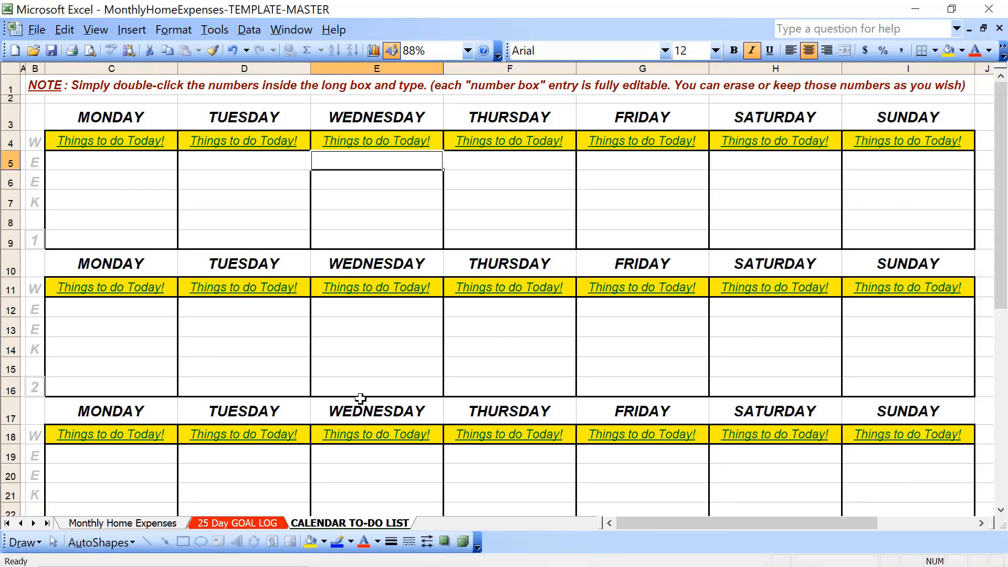
type("1")
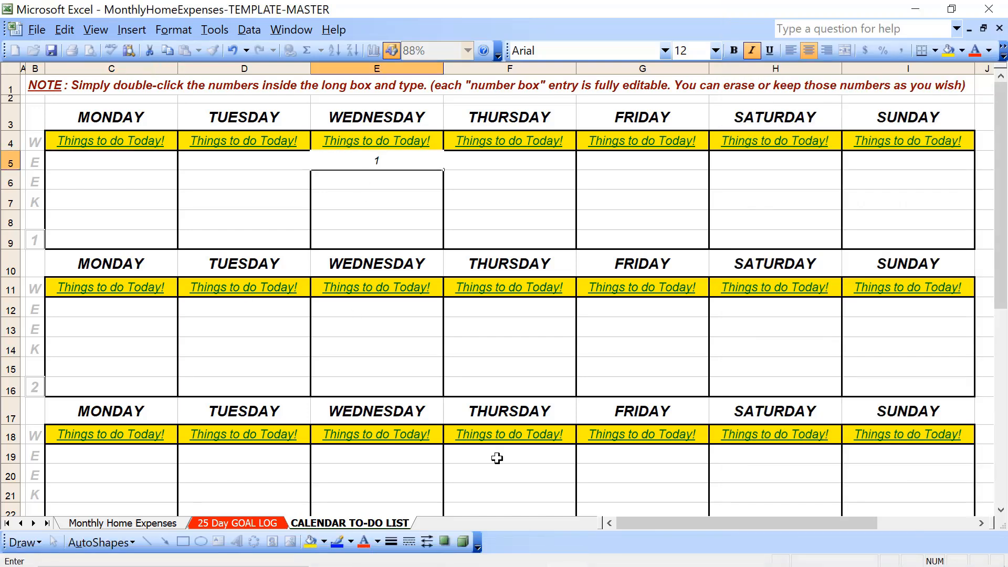
key("Tab")
type("2")
key("Tab")
type("3")
key("Tab")
type("4")
key("Tab")
type("5")
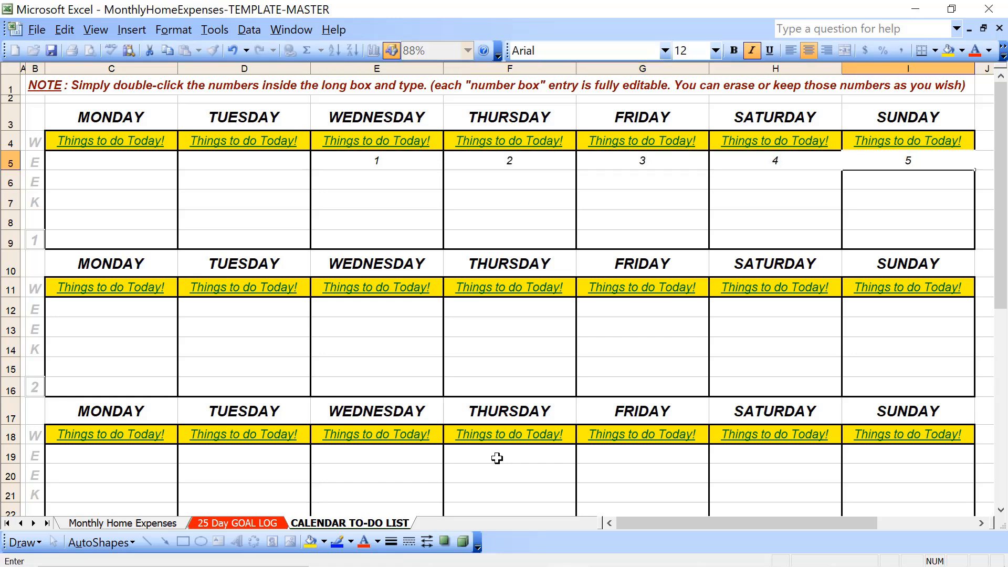
Step: Format the week 1 dates from Wednesday through Sunday as bold with font size 16
key("Left")
key("Left")
key("Left")
key("Left")
key("shift+Right")
key("shift+Right")
key("shift+Right")
key("shift+Right")
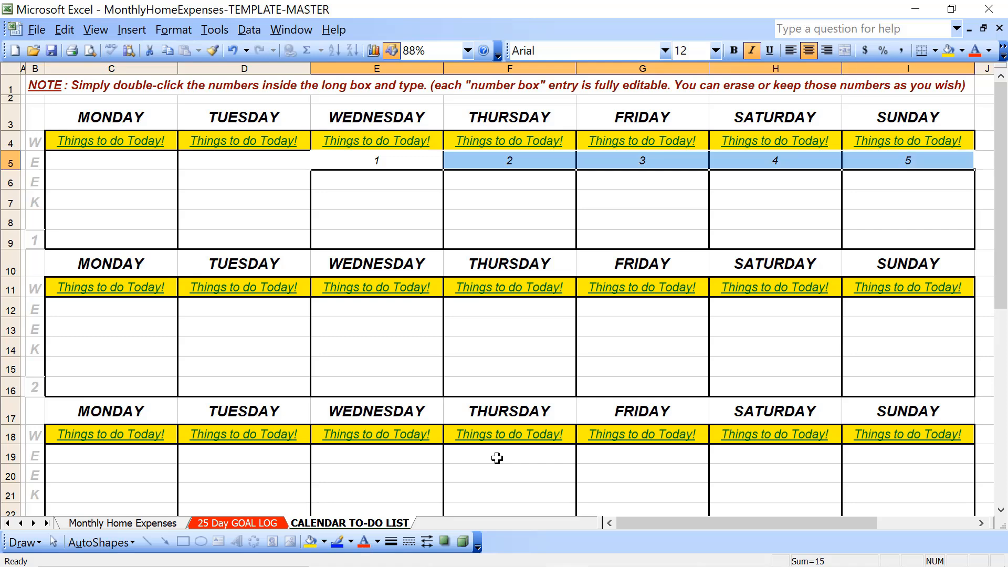
left_click(716, 51)
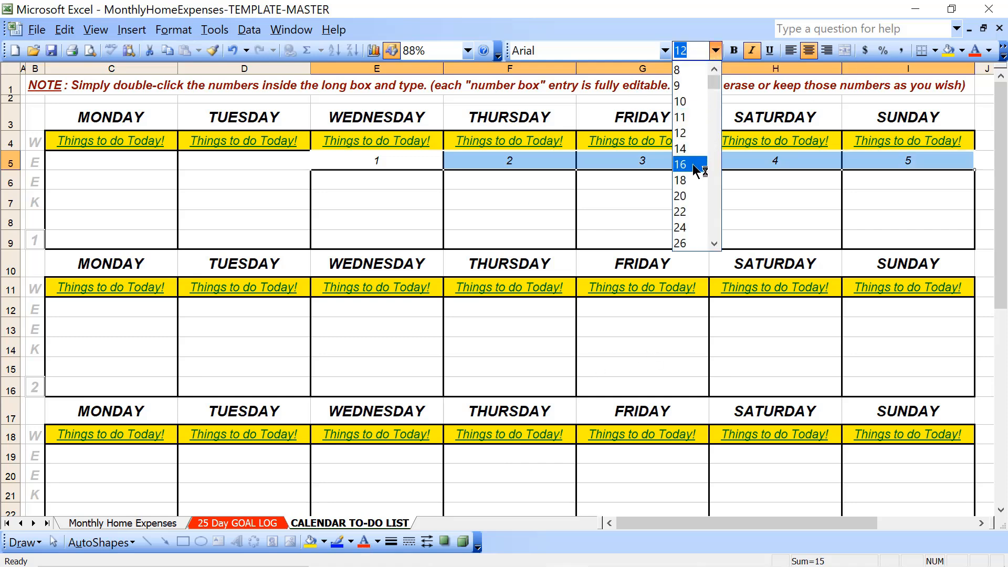
left_click(697, 164)
left_click(733, 51)
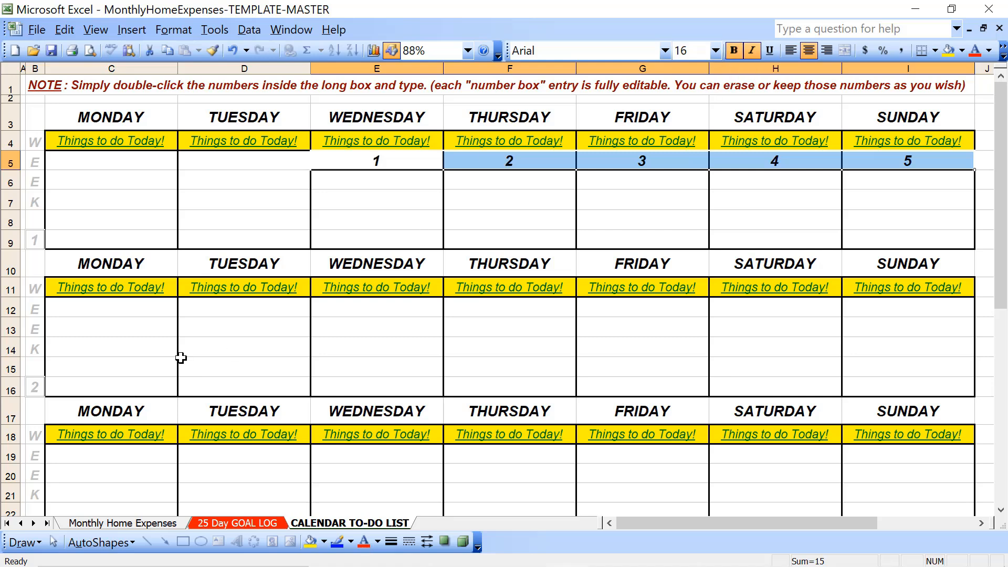
left_click(131, 315)
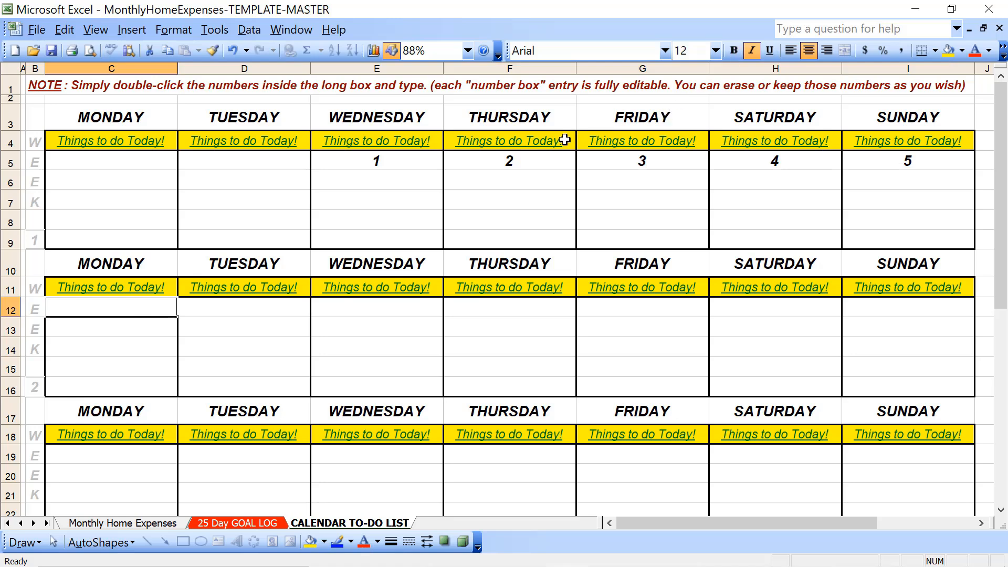
Step: Copy the formatted Wednesday date of week 1 into the first entry row of week 2, from Monday through Sunday
left_click(430, 163)
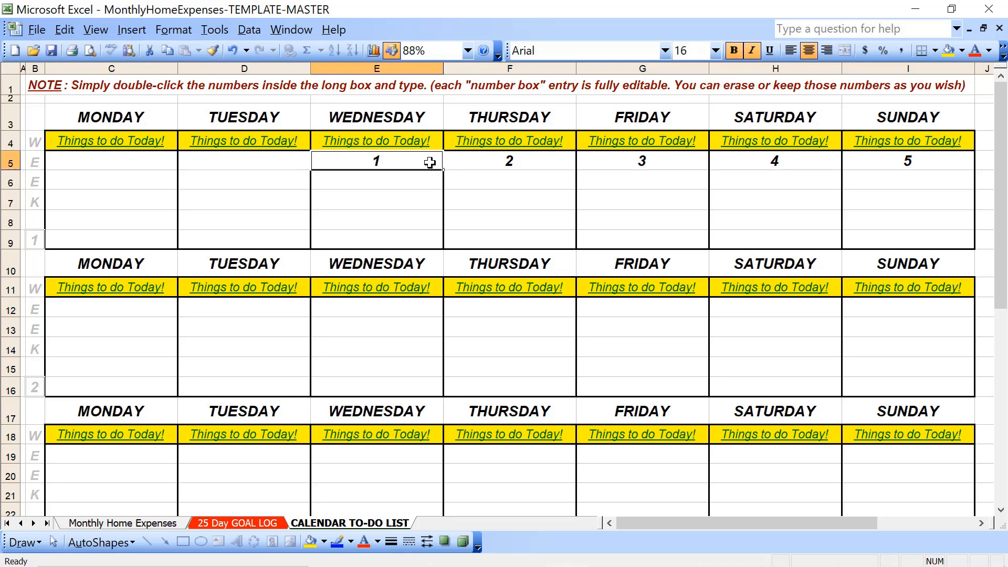
key("ctrl+c")
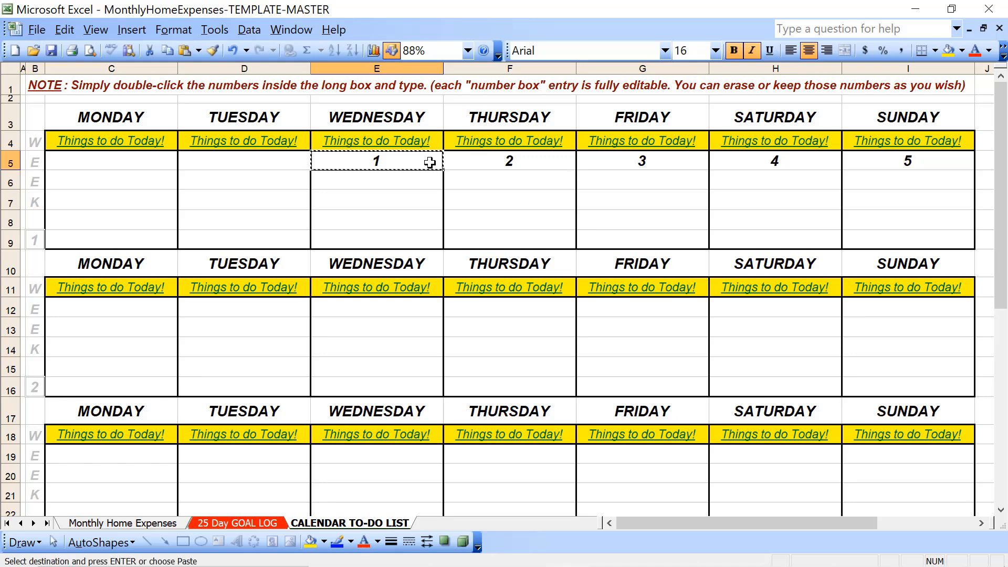
key("Down")
left_click(97, 312)
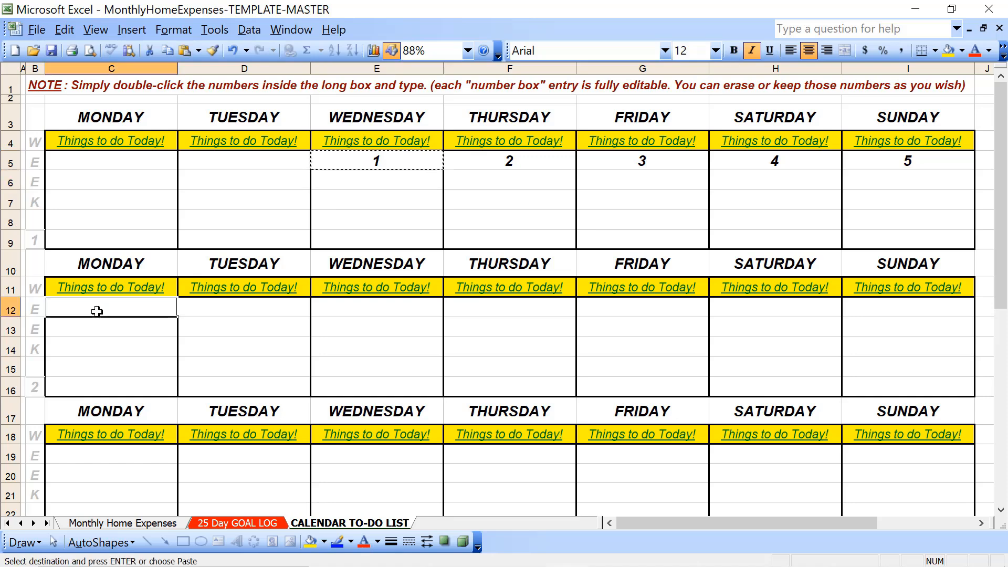
key("shift+Right")
key("shift+Right")
key("shift+Right")
key("shift+Right")
key("shift+Right")
key("ctrl+v")
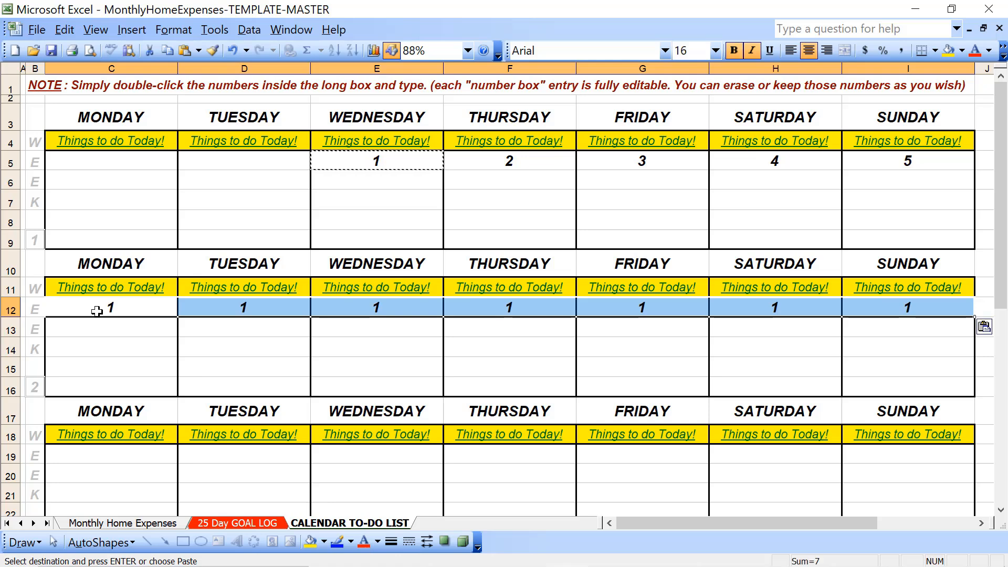
Step: Try pasting the copied date into the first Monday entry of week 3, and undo the paste
scroll(97, 315, "down", 2)
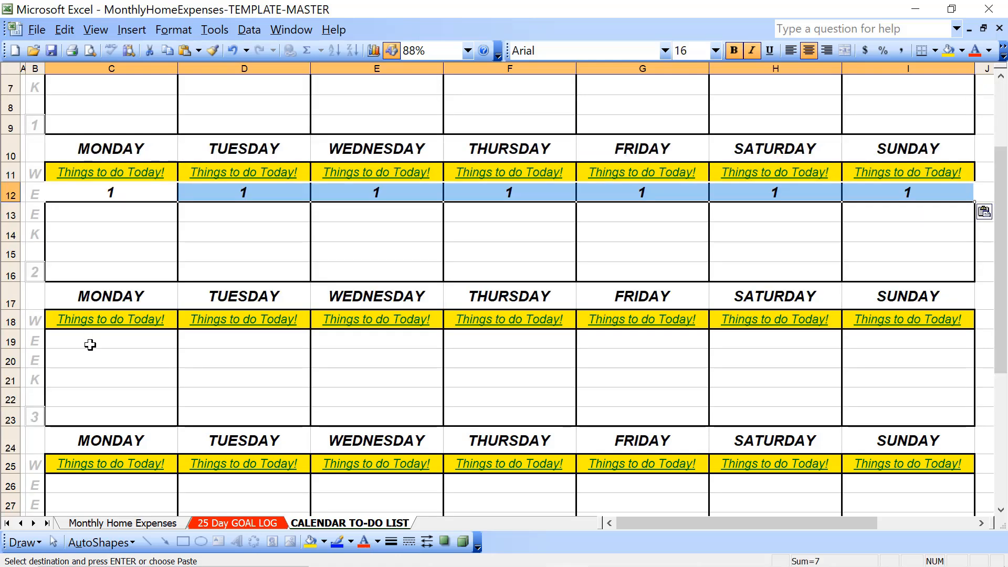
left_click(90, 341)
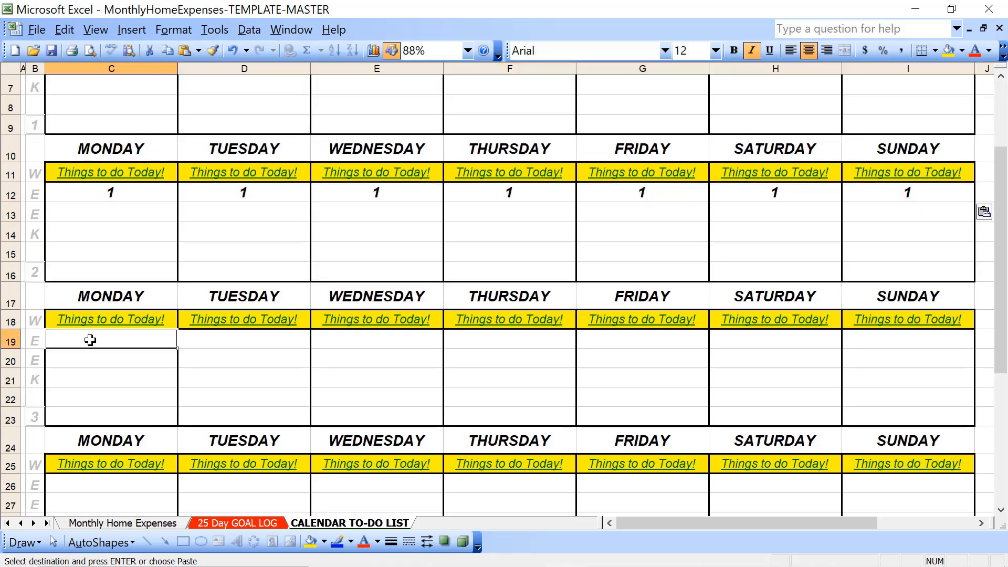
key("ctrl+v")
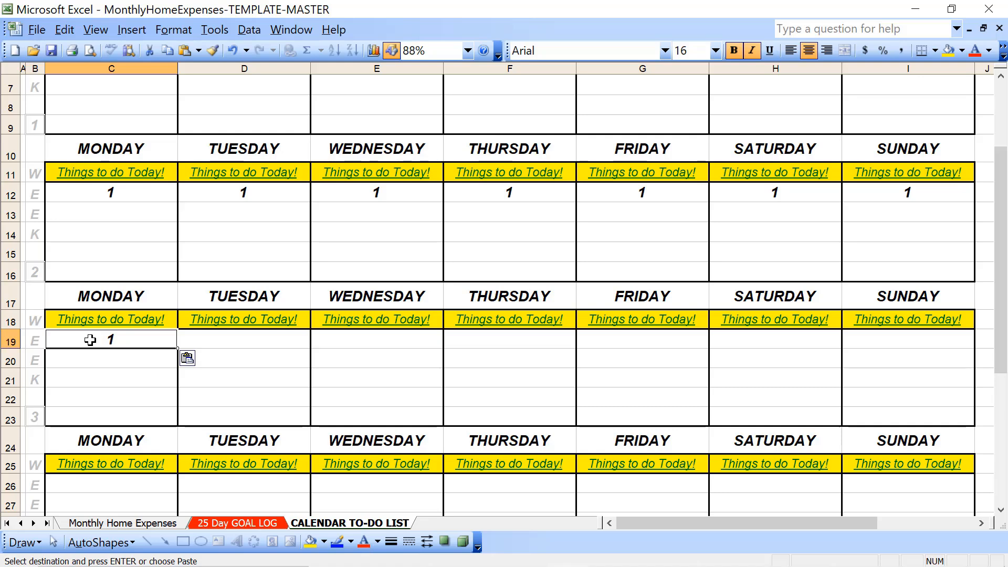
key("ctrl+z")
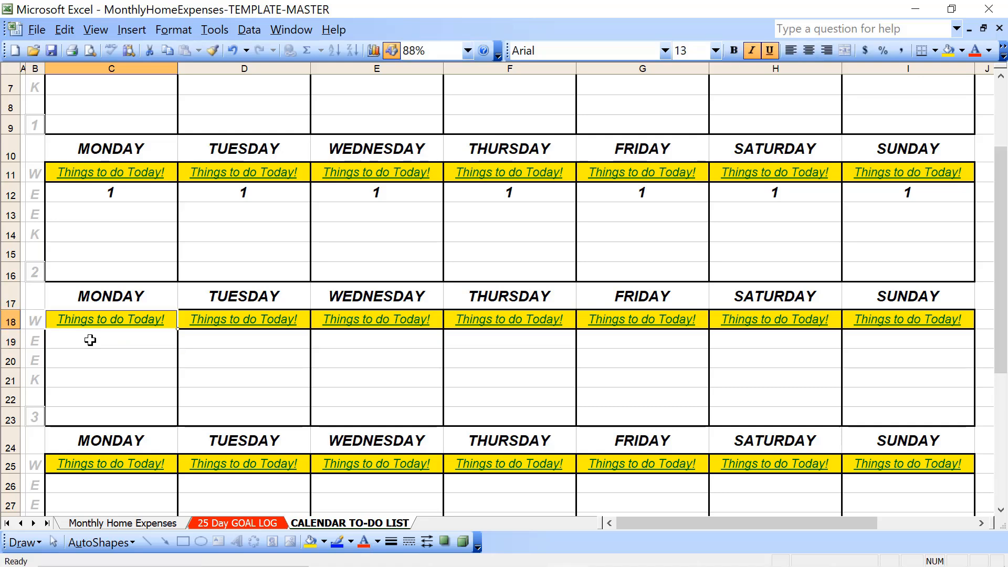
scroll(90, 340, "up", 2)
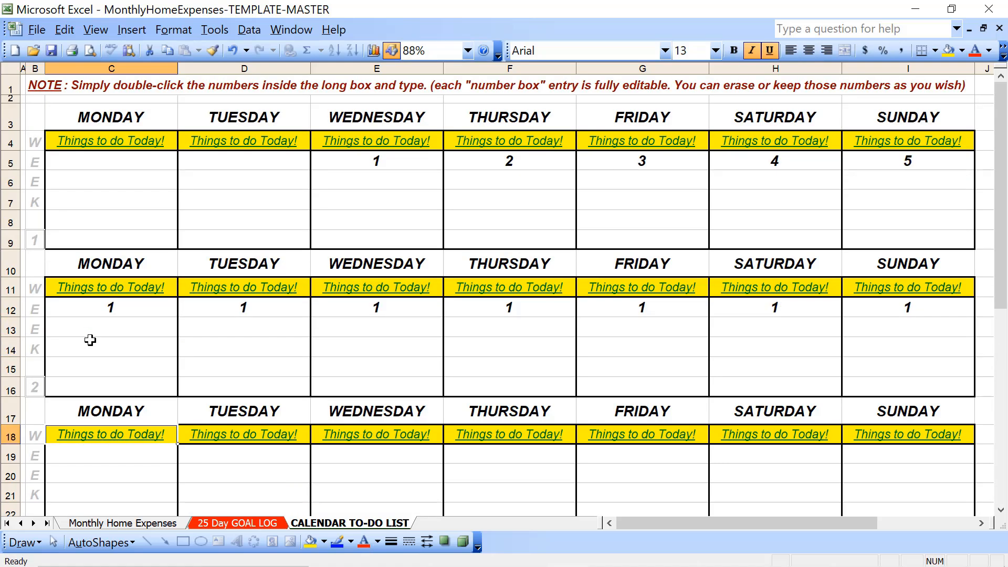
left_click(372, 165)
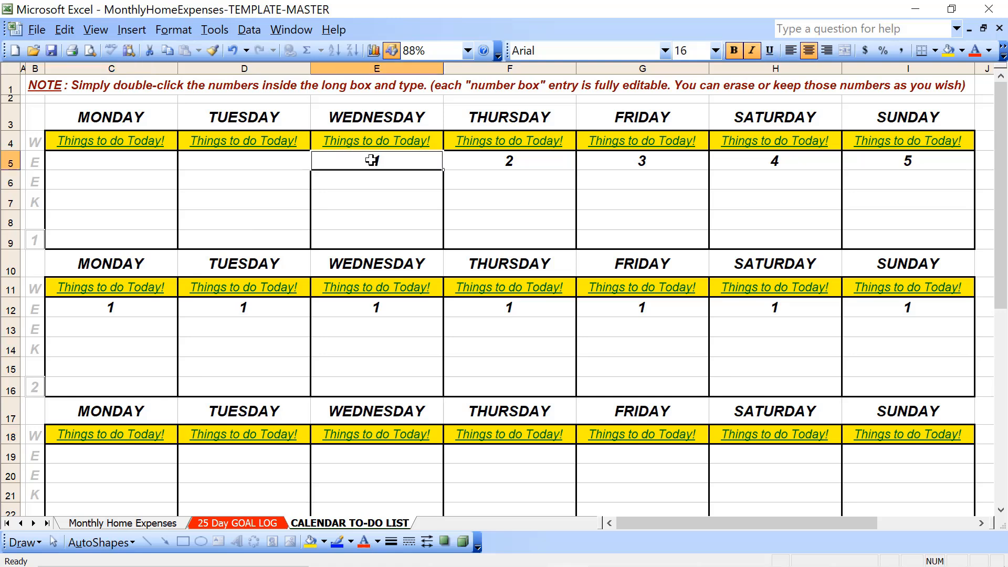
Step: Recolour the fill of the week 1 "Things to do Today!" cells from Monday through Sunday, trying light yellow and settling on pink
left_click(142, 142)
key("shift+Right")
key("shift+Right")
key("shift+Right")
key("shift+Right")
key("shift+Right")
key("shift+Right")
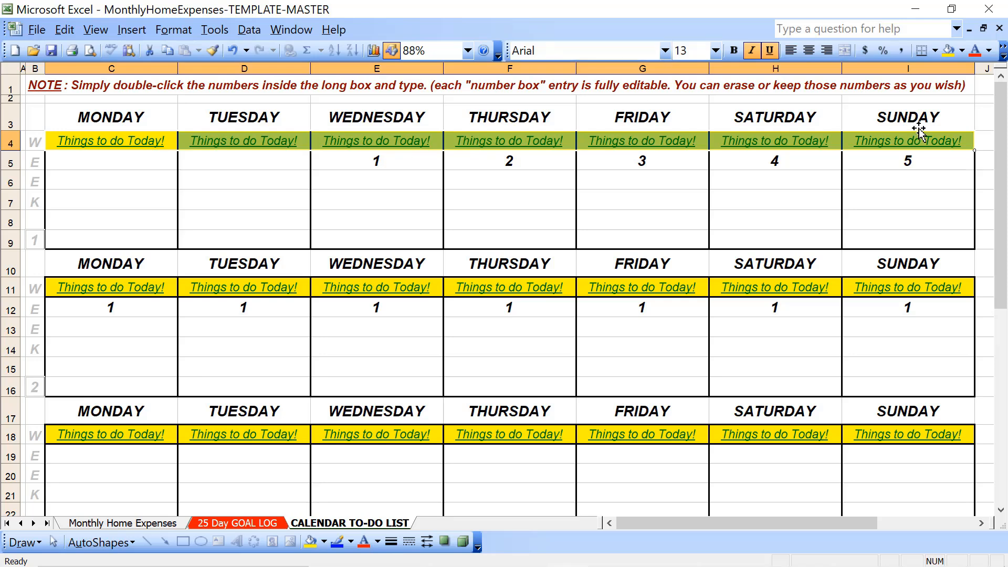
left_click(963, 51)
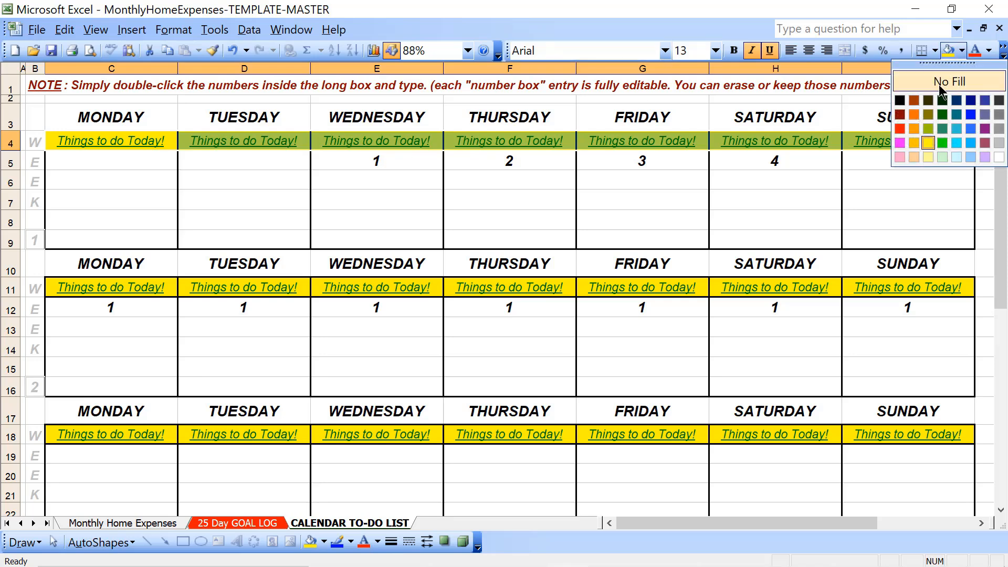
left_click(929, 157)
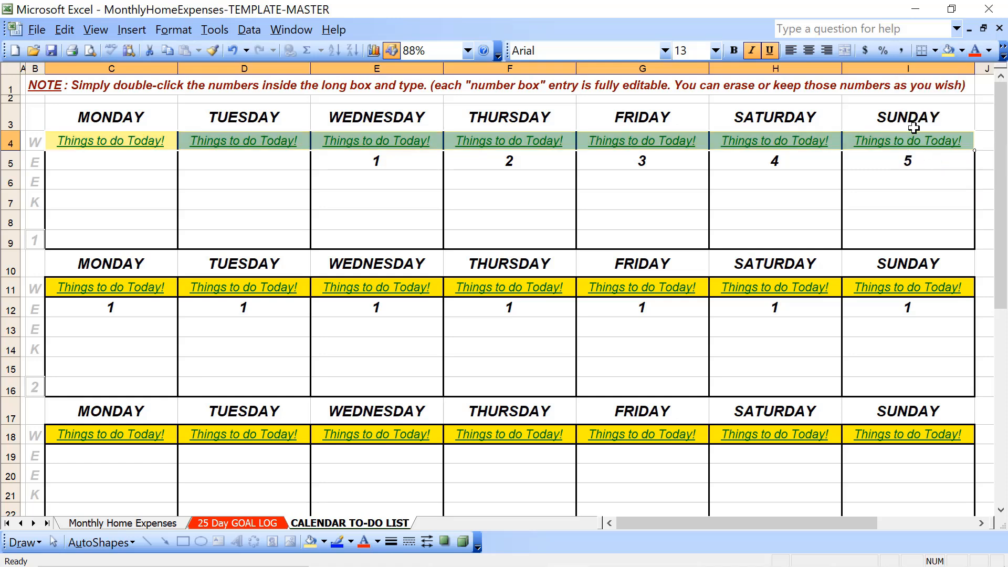
left_click(963, 51)
left_click(899, 158)
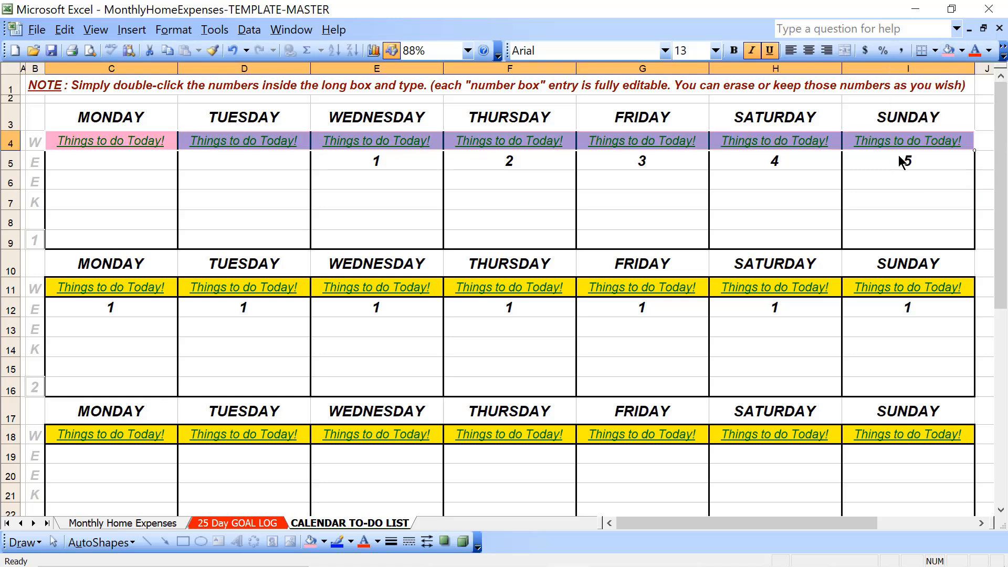
left_click(366, 244)
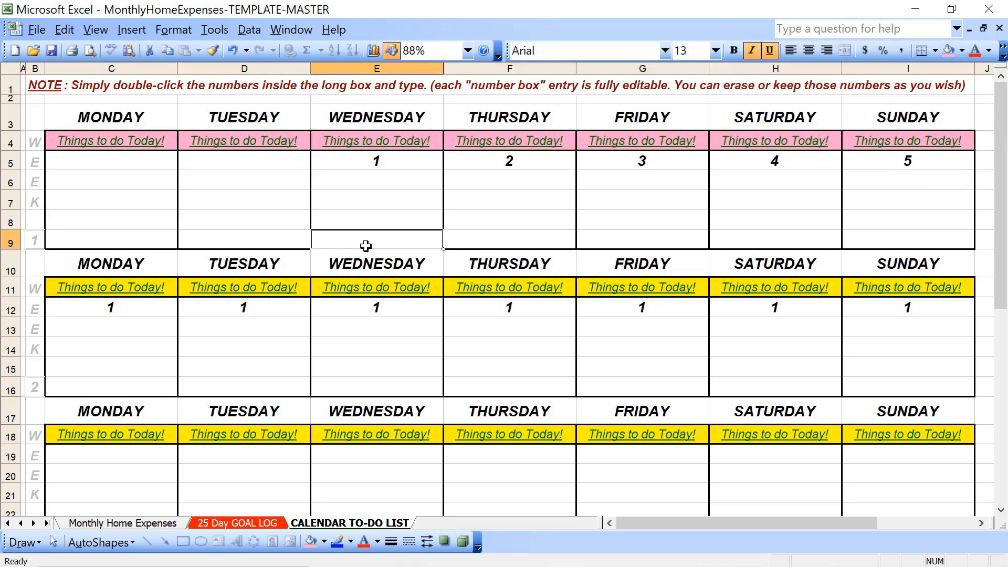
left_click(138, 144)
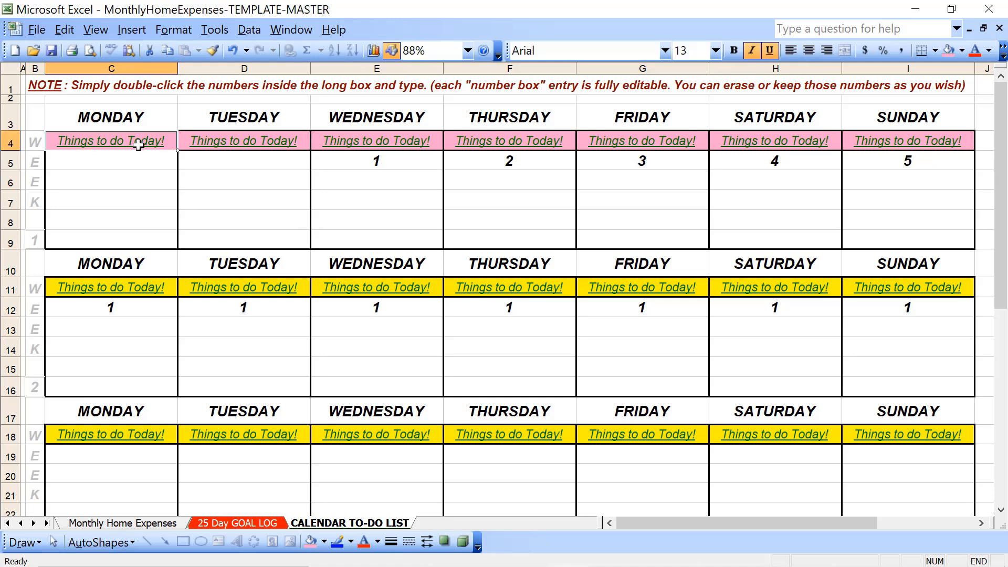
key("shift+Right")
key("shift+Right")
key("shift+Right")
key("Left")
key("Left")
key("Right")
key("shift+Right")
key("shift+Right")
key("shift+Right")
key("shift+Right")
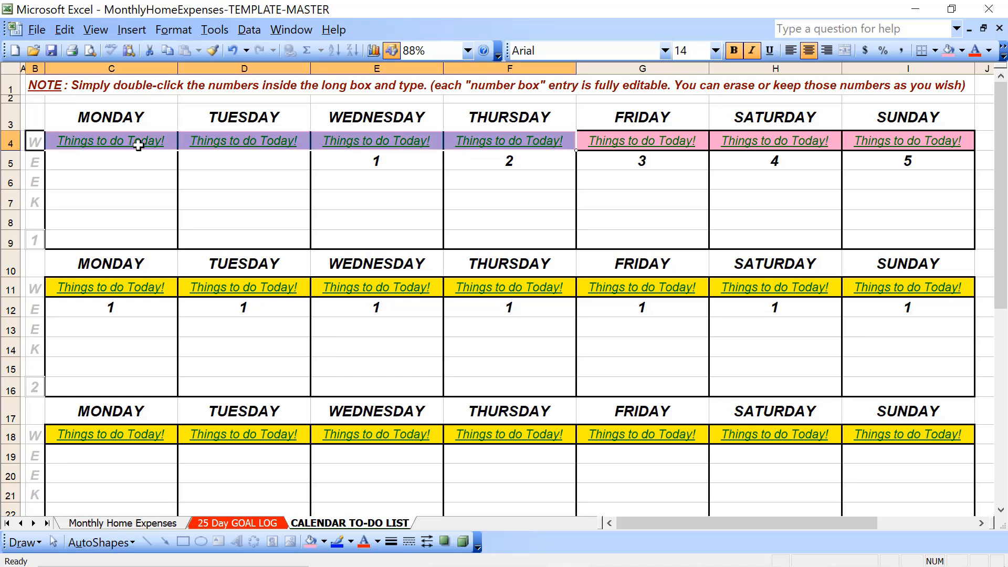
key("Left")
key("Right")
key("Right")
key("shift+Right")
key("shift+Right")
key("shift+Right")
Step: Set the font color of the week 1 "Things to do Today!" cells to white from Monday through Sunday
left_click(139, 144)
key("shift+Right")
key("shift+Right")
key("shift+Right")
key("shift+Right")
key("shift+Right")
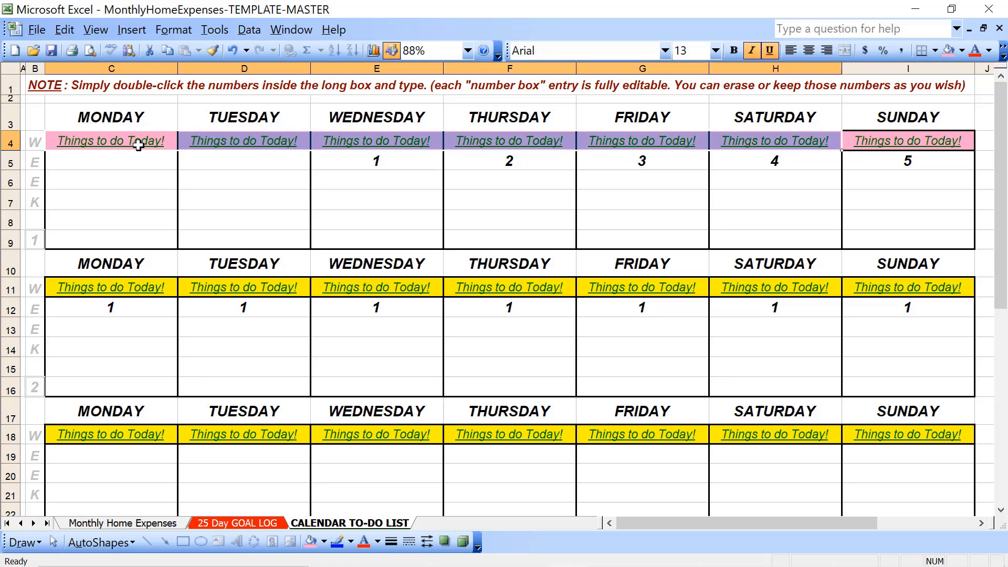
key("shift+Right")
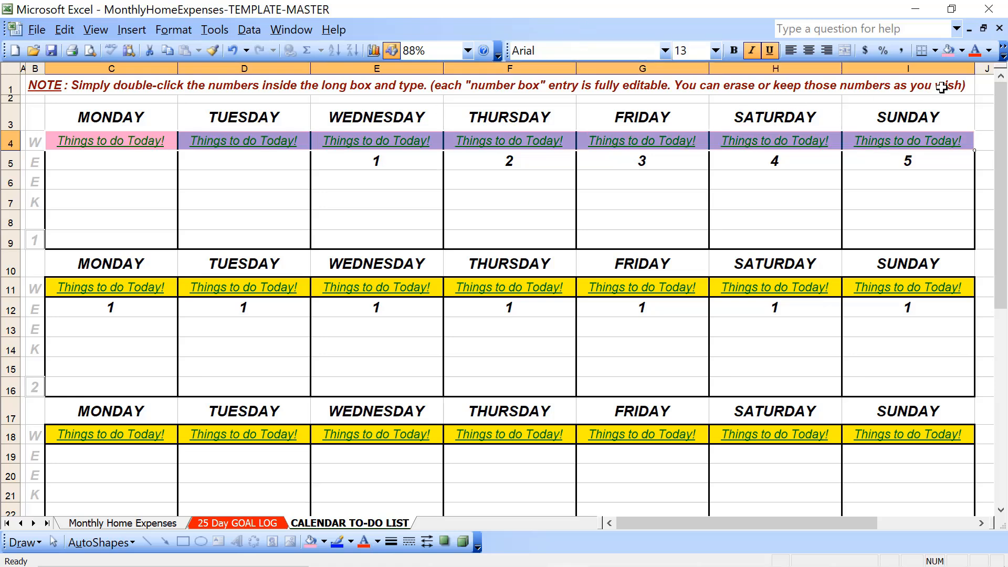
left_click(988, 50)
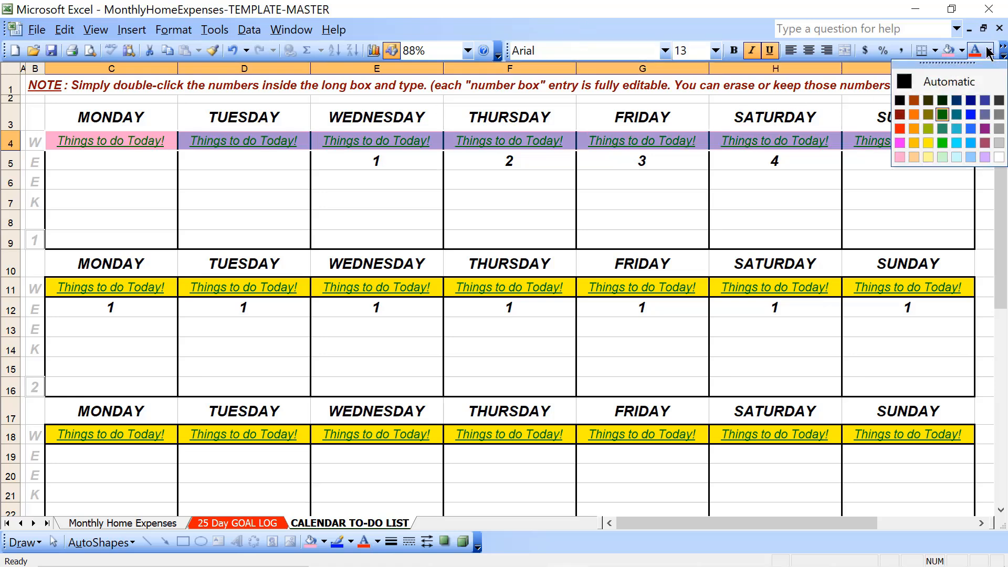
left_click(999, 157)
left_click(518, 197)
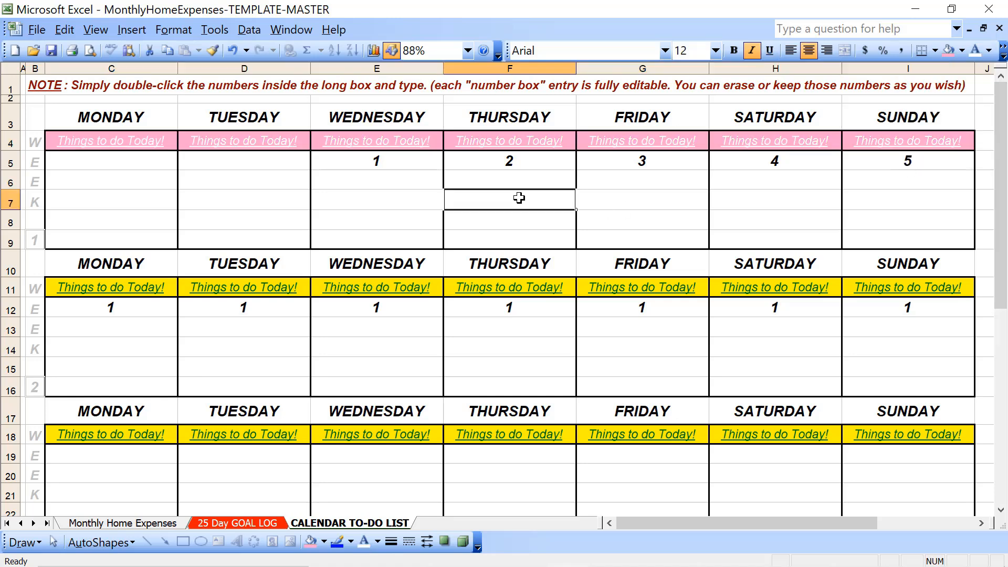
Step: Make the week 1 "Things to do Today!" text bold from Monday through Sunday
left_click(146, 143)
key("shift+Right")
key("shift+Right")
key("shift+Right")
key("shift+Right")
key("shift+Right")
key("shift+Right")
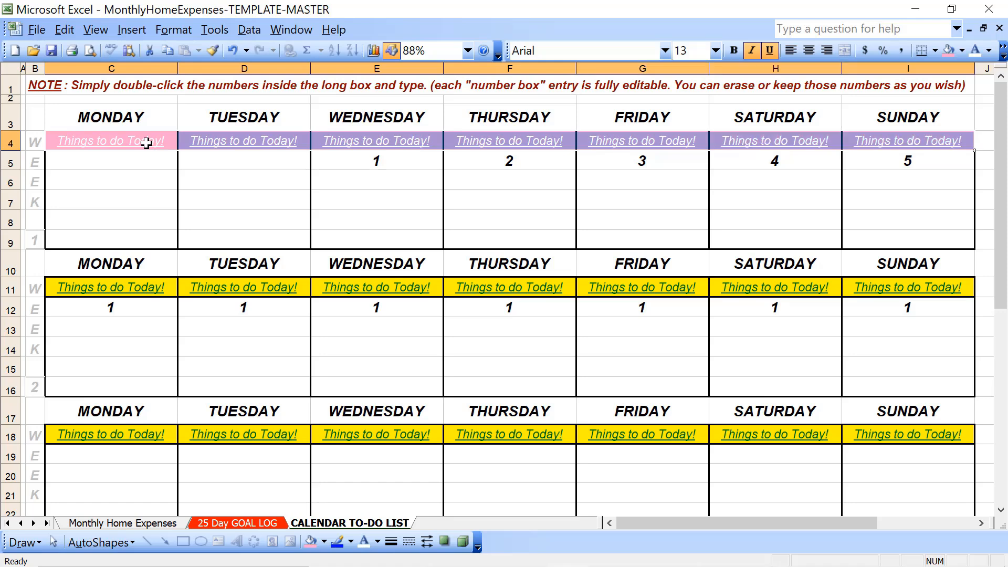
left_click(734, 50)
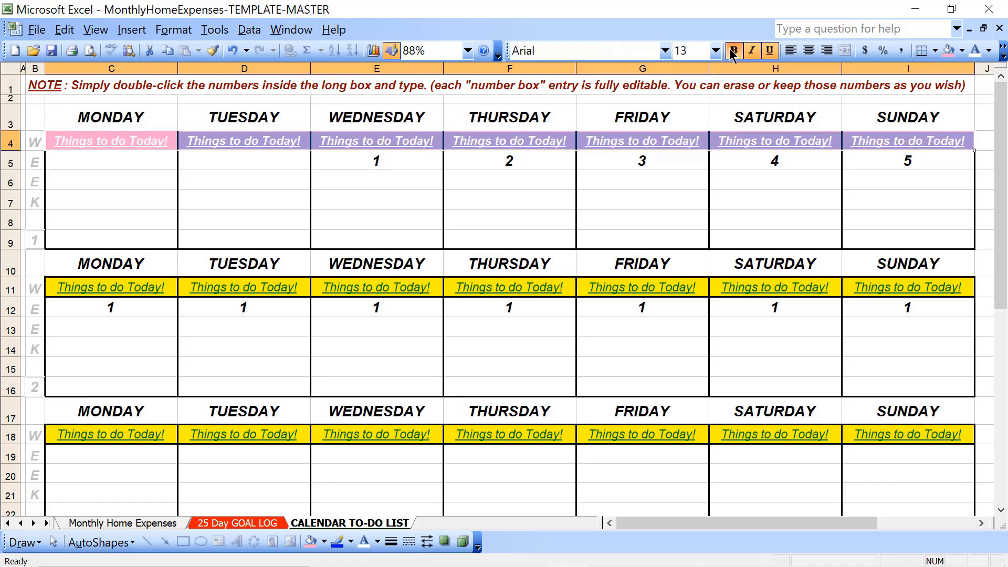
left_click(356, 210)
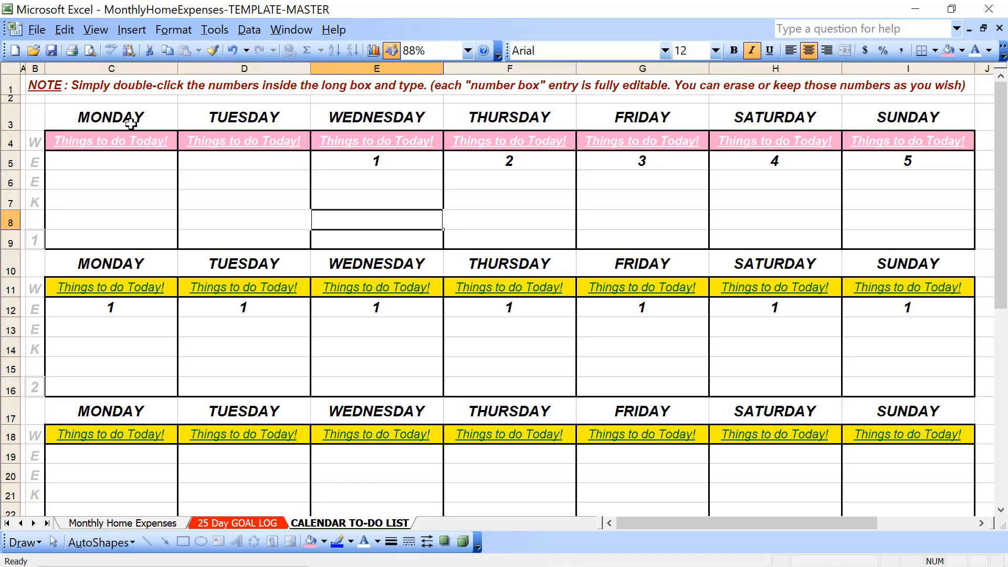
Step: Format the week 2 "Things to do Today!" cells from Monday through Sunday as bold white text on a pink fill
left_click(132, 287)
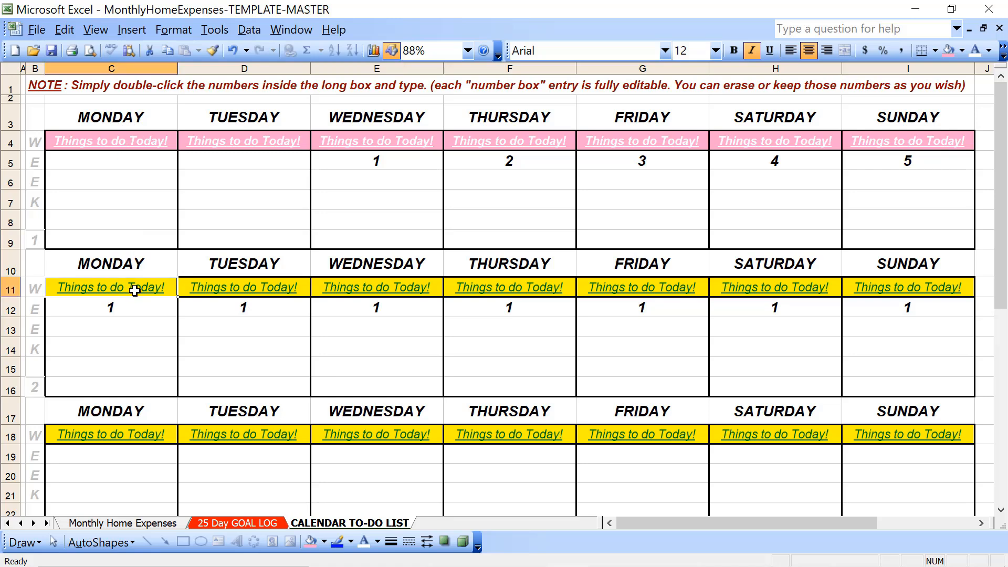
key("shift+Right")
key("shift+Right")
key("shift+Right")
key("shift+Right")
key("shift+Right")
key("shift+Right")
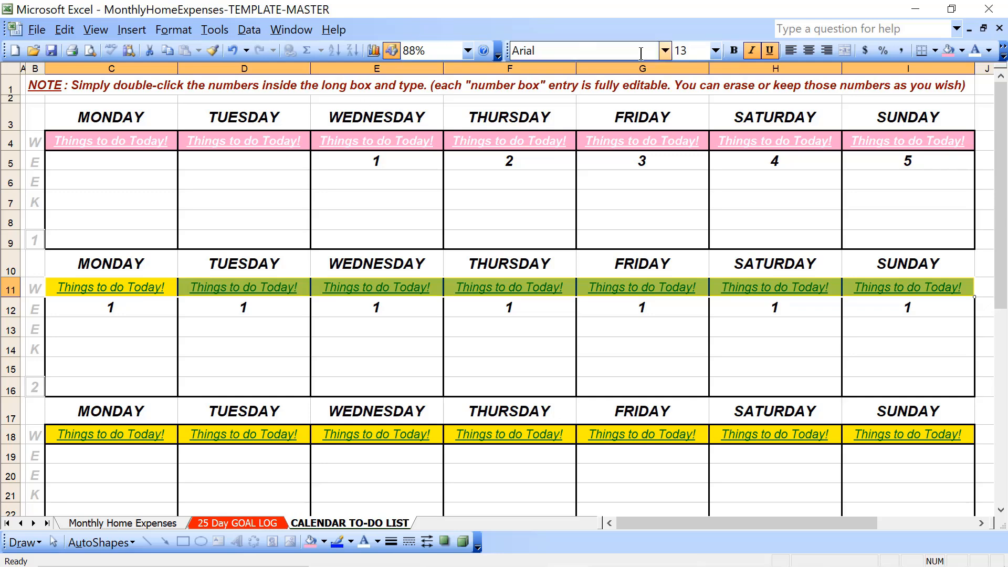
left_click(733, 53)
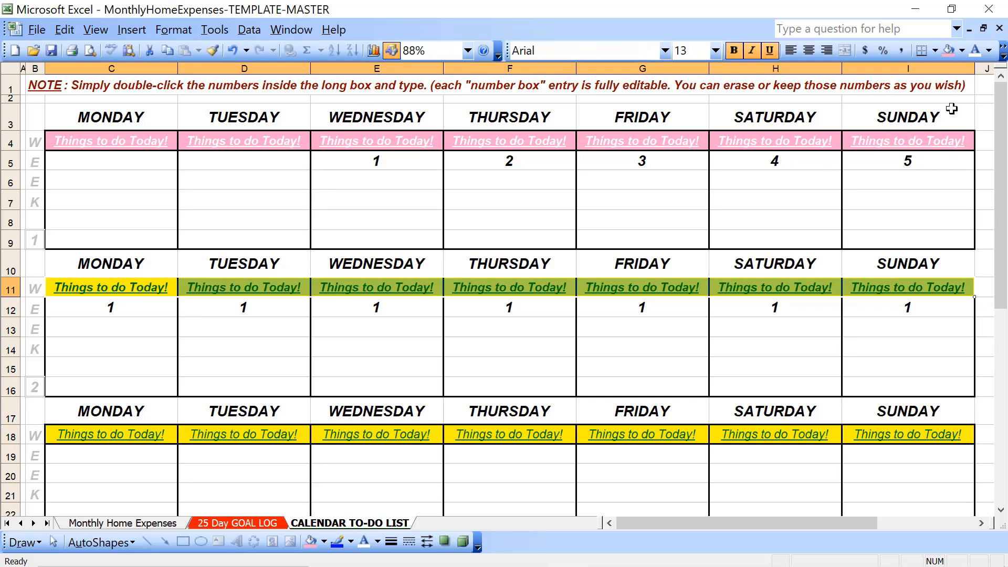
left_click(949, 51)
left_click(975, 51)
Step: Format the week 3 "Things to do Today!" cells from Monday through Sunday as bold white text on a pink fill
key("Down")
key("Down")
key("Down")
key("Down")
key("Down")
key("Down")
key("Down")
key("Down")
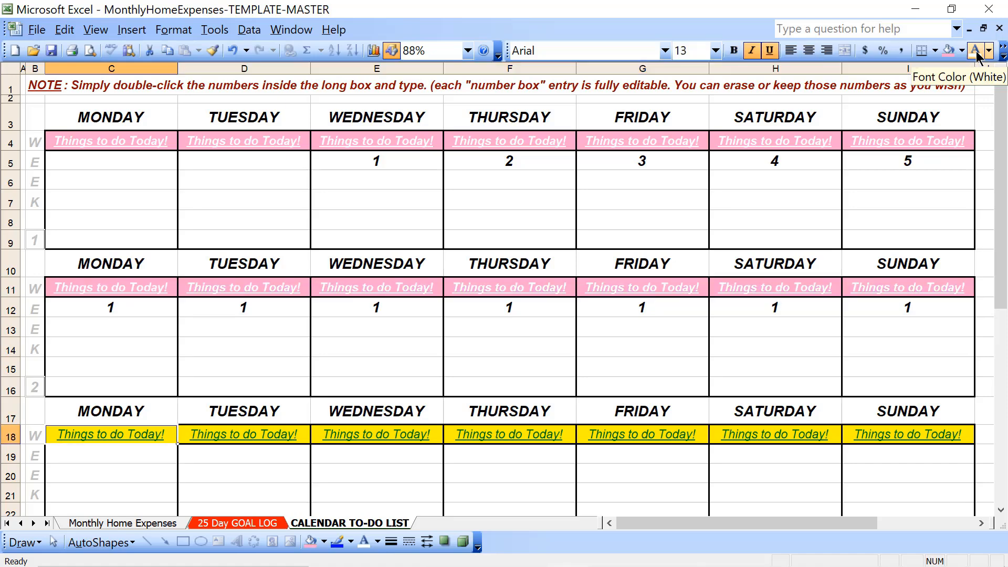
key("Up")
key("shift+Right")
key("shift+Right")
key("shift+Right")
key("shift+Right")
key("shift+Right")
key("shift+Right")
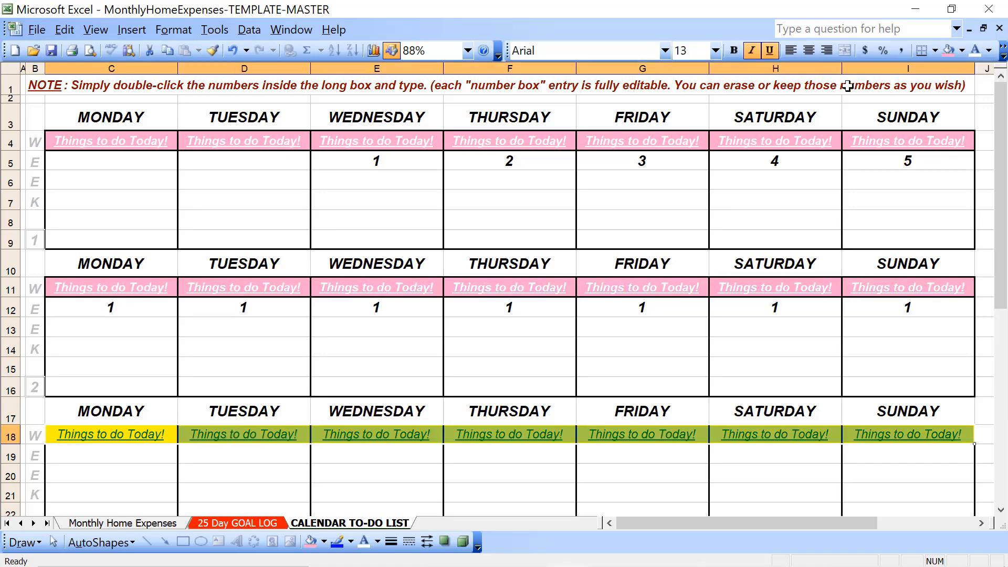
left_click(734, 50)
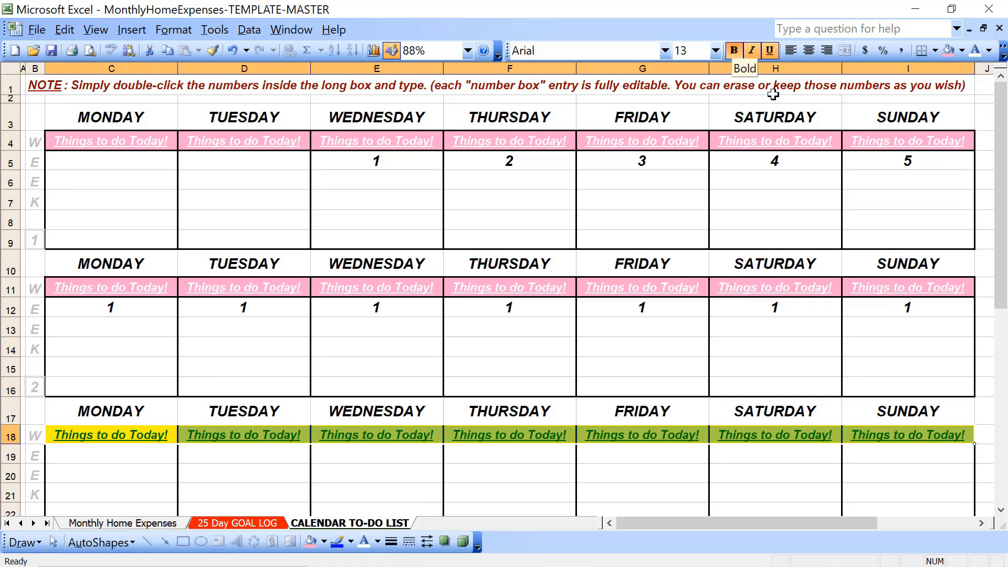
left_click(948, 51)
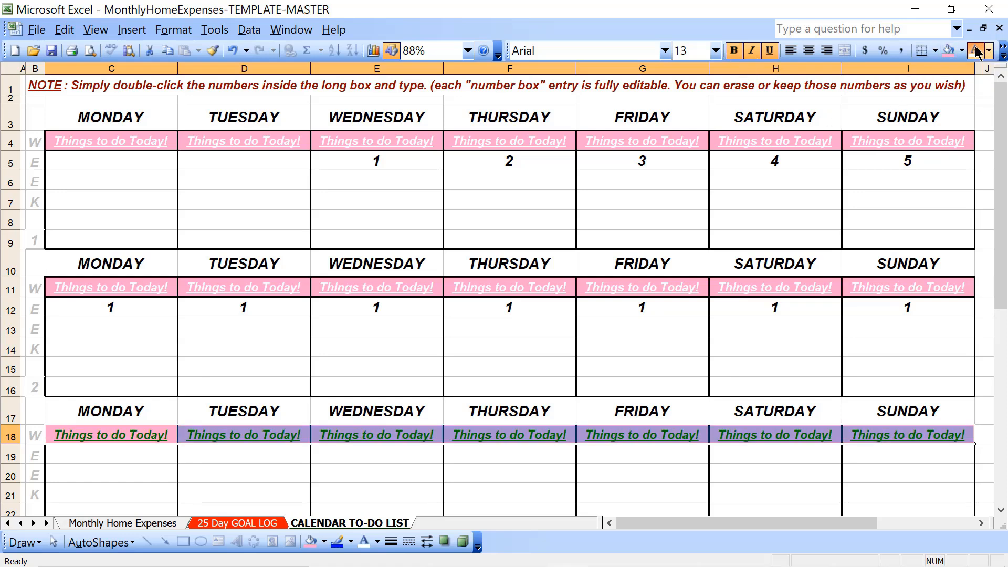
Step: Format the week 4 "Things to do Today!" cells from Monday through Sunday as bold white text on a pink fill
key("Down")
key("Down")
key("Down")
key("Down")
key("Down")
key("Down")
key("Down")
key("Down")
key("Down")
key("Down")
key("Down")
key("Down")
key("Down")
key("Down")
key("Down")
key("Down")
key("Down")
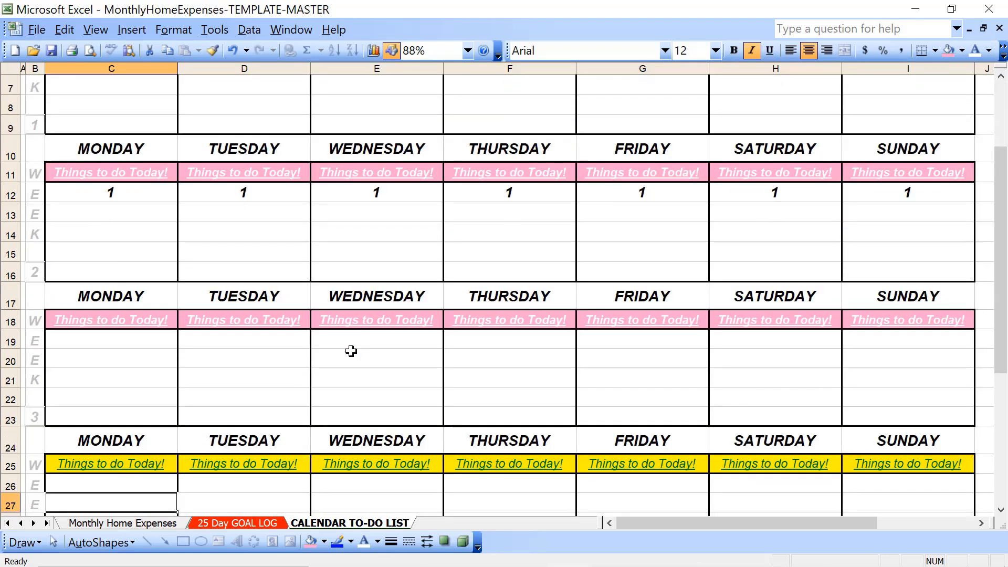
key("Up")
key("Up")
key("Up")
key("Up")
key("Up")
key("Up")
key("Up")
key("Up")
key("Up")
key("Up")
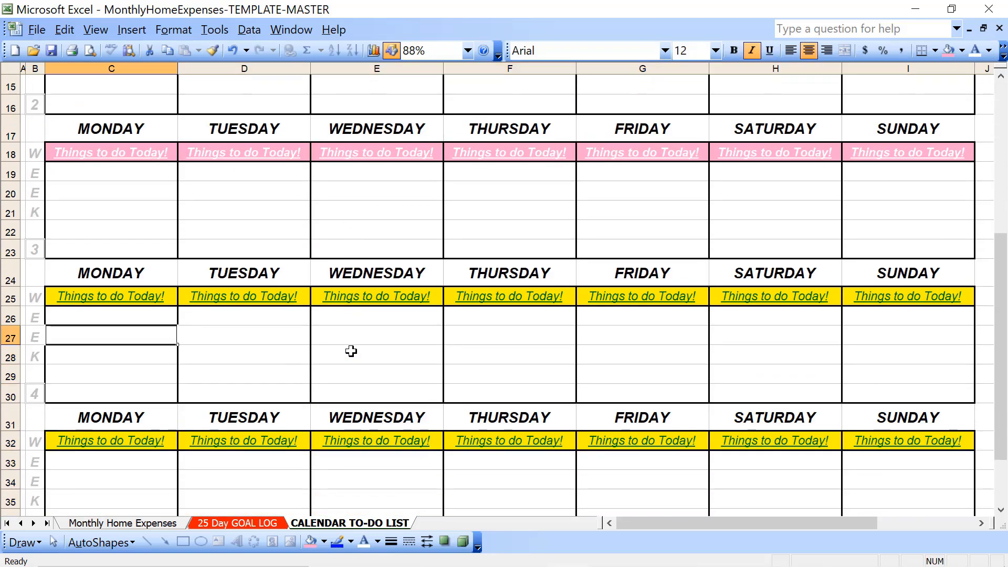
key("shift+Right")
key("shift+Right")
key("shift+Right")
key("shift+Right")
key("shift+Right")
key("shift+Right")
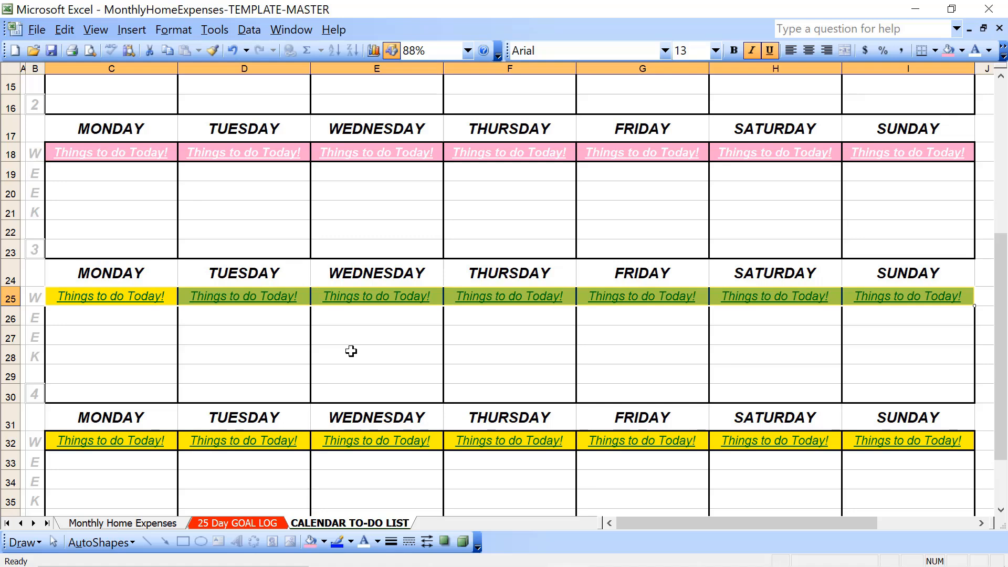
left_click(949, 52)
left_click(975, 52)
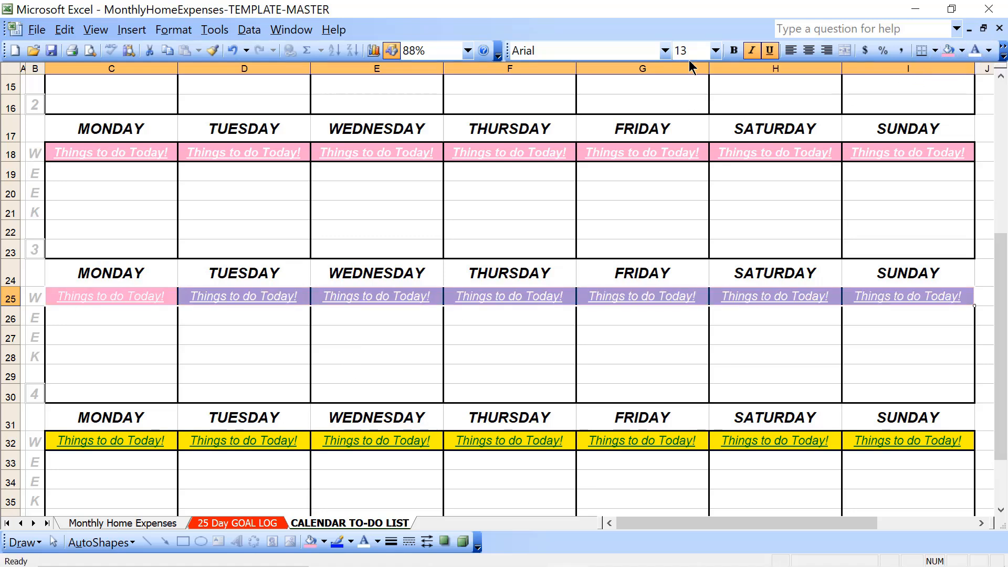
left_click(734, 51)
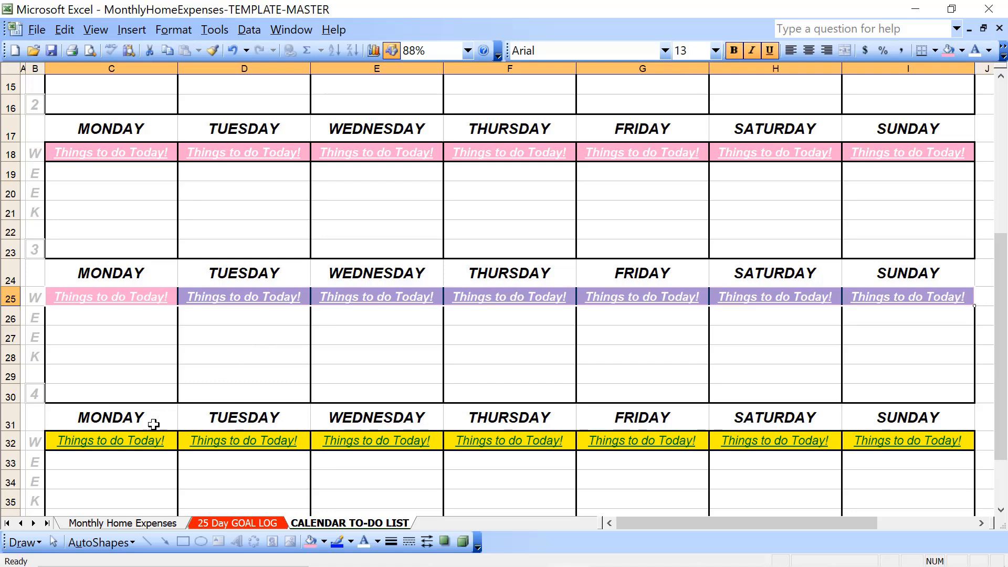
Step: Make the week 5 "Things to do Today!" cells from Monday through Sunday bold with a pink fill
left_click(143, 444)
key("shift+Right")
key("shift+Right")
key("shift+Right")
key("shift+Right")
key("shift+Right")
key("shift+Right")
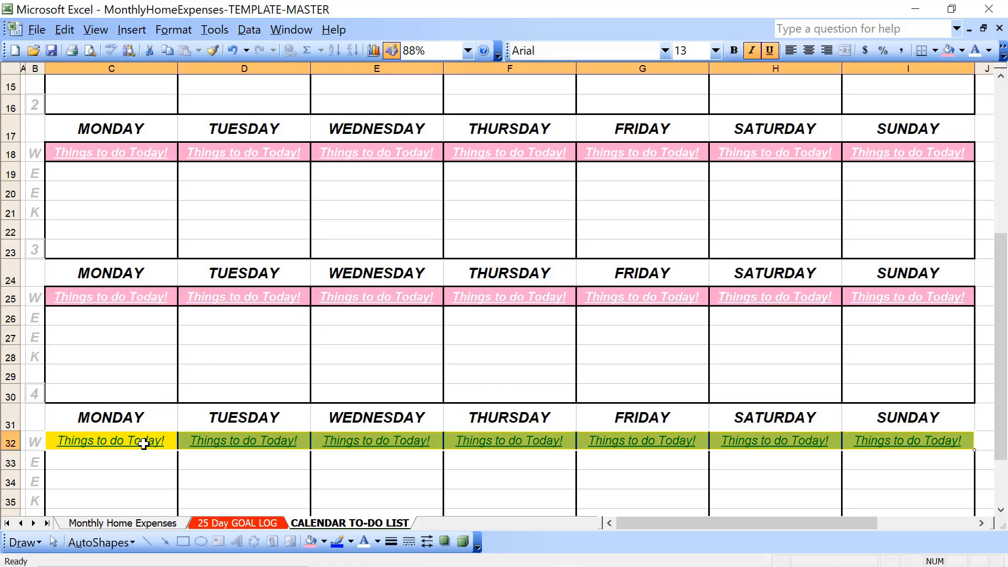
left_click(734, 50)
left_click(950, 50)
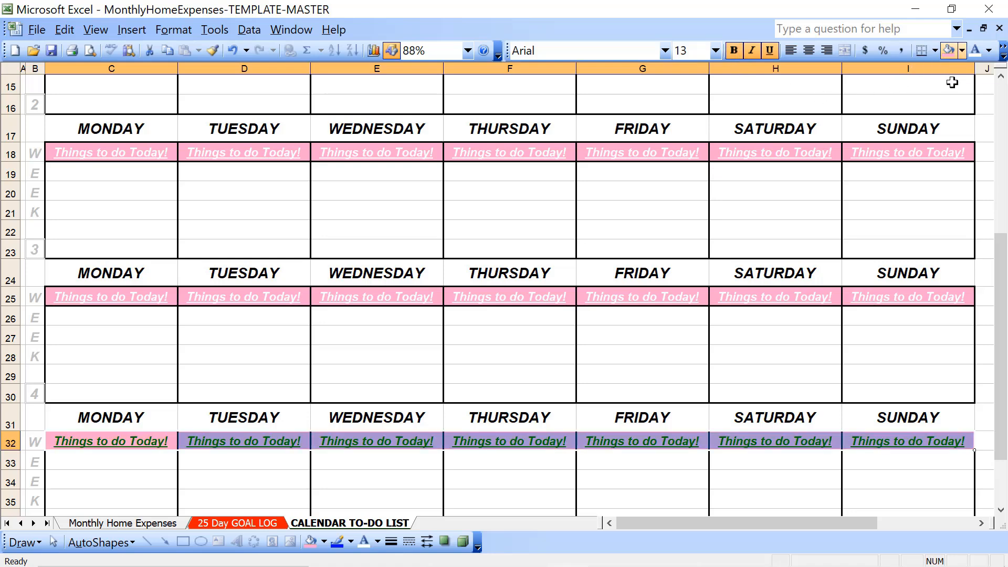
Step: Fill the blank week 1 Monday and Tuesday boxes, cells C5 through D9, with the Rose color
left_click(503, 324)
key("Up")
key("Up")
key("Up")
key("Up")
key("Up")
key("Up")
key("Up")
key("Up")
key("Up")
key("Up")
key("Up")
key("Up")
key("Up")
key("Up")
key("Up")
key("Up")
key("Up")
key("Up")
key("Up")
key("Up")
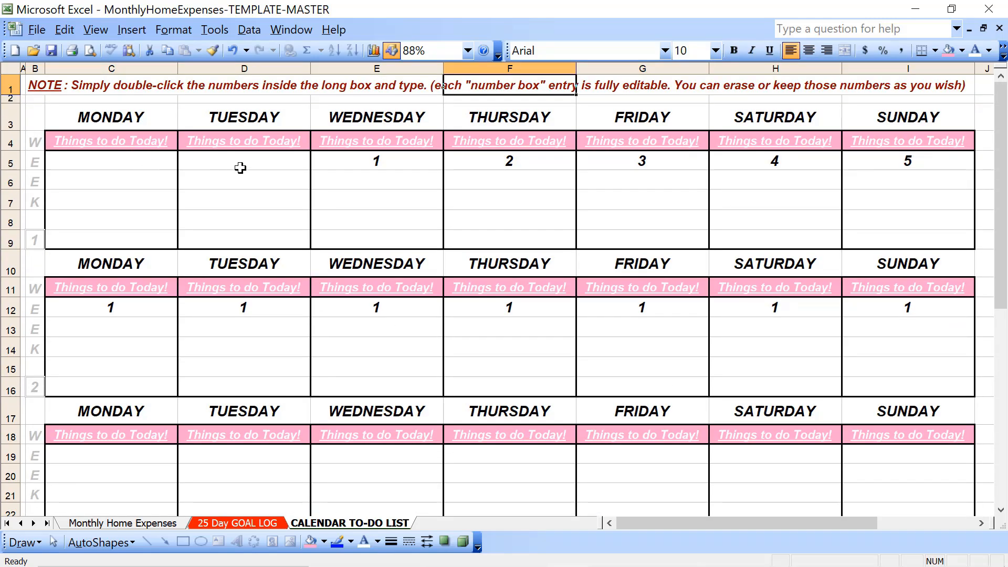
left_click_drag(153, 165, 257, 242)
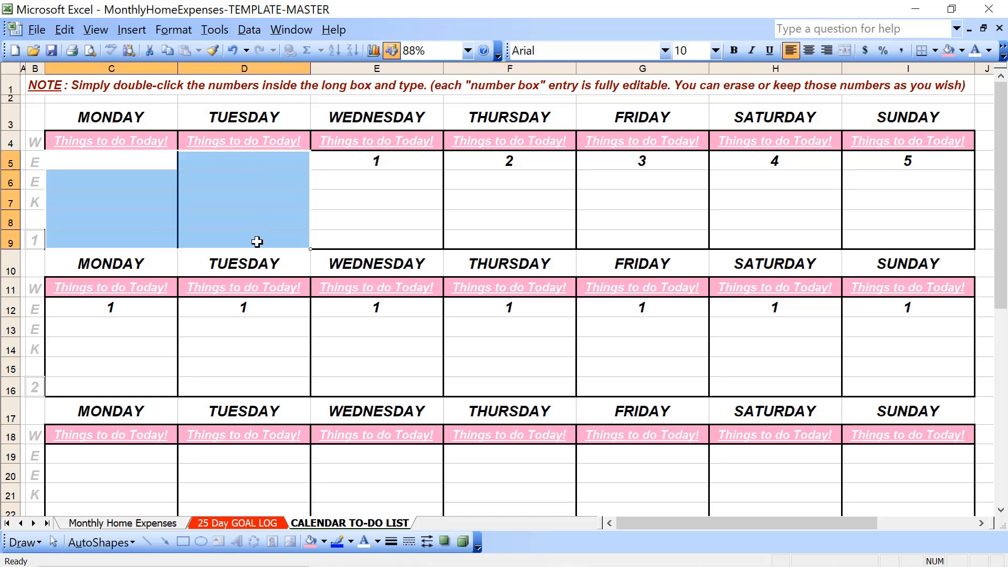
left_click(949, 51)
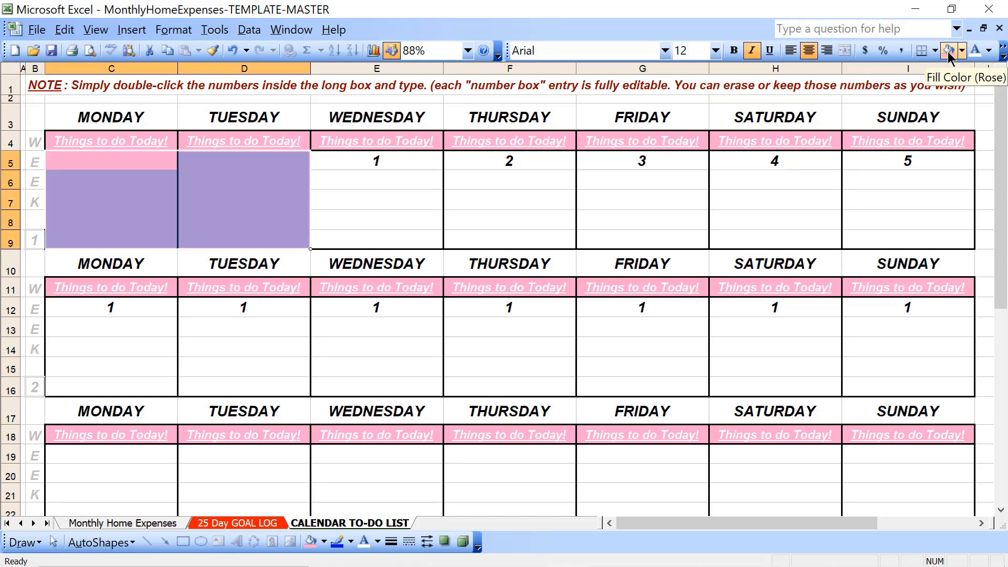
Step: Hide the week 1 Monday and Tuesday "Things to do Today!" text by setting its font color to the same pink as the fill
left_click(113, 142)
left_click_drag(111, 141, 244, 142)
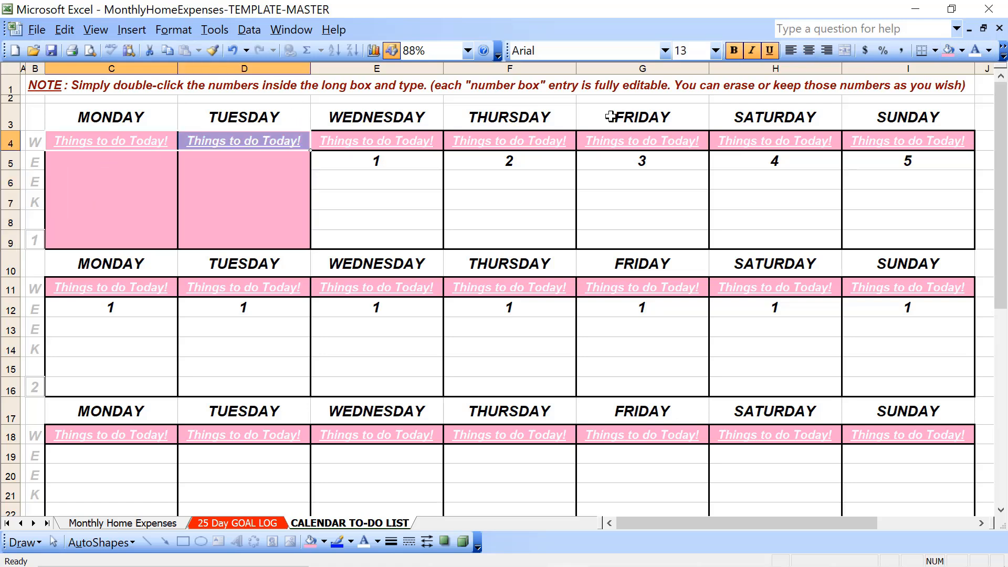
left_click(989, 50)
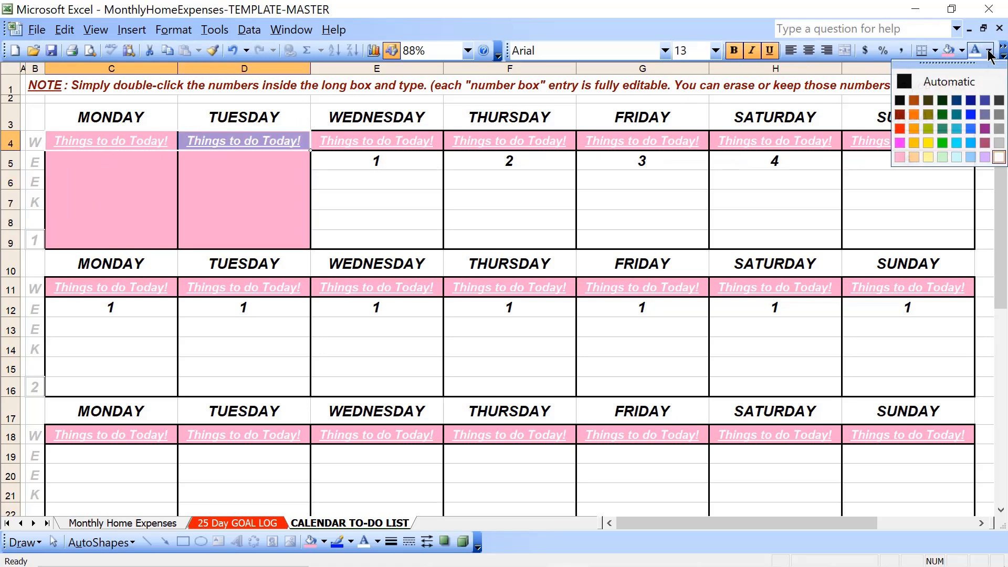
left_click(900, 157)
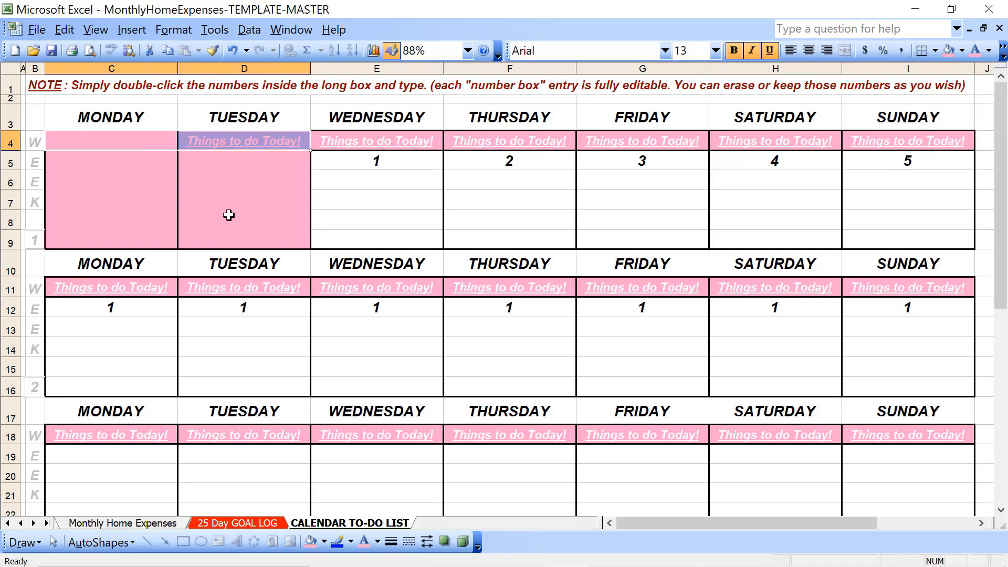
Step: Apply dark red outline and inside borders to the week 1 date cells 1 through 5, Wednesday through Sunday
left_click(395, 162)
key("shift+Right")
key("shift+Right")
key("shift+Right")
key("shift+Right")
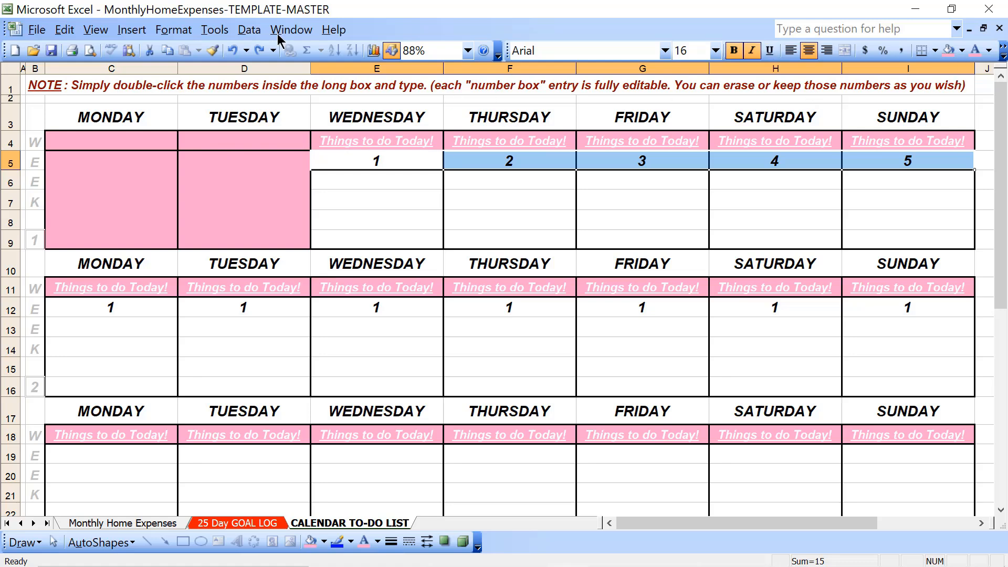
left_click(186, 31)
mouse_move(200, 36)
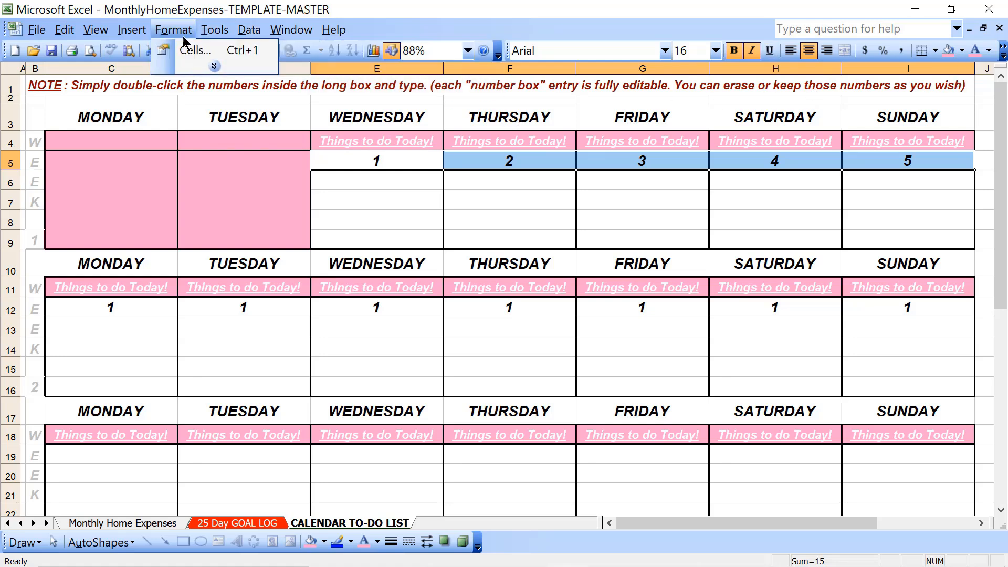
left_click(194, 50)
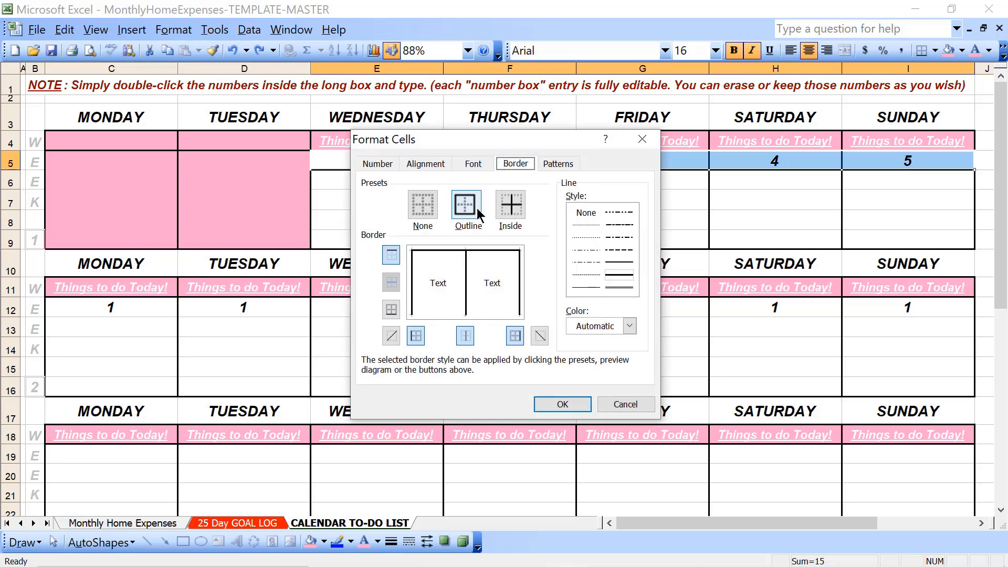
left_click(611, 326)
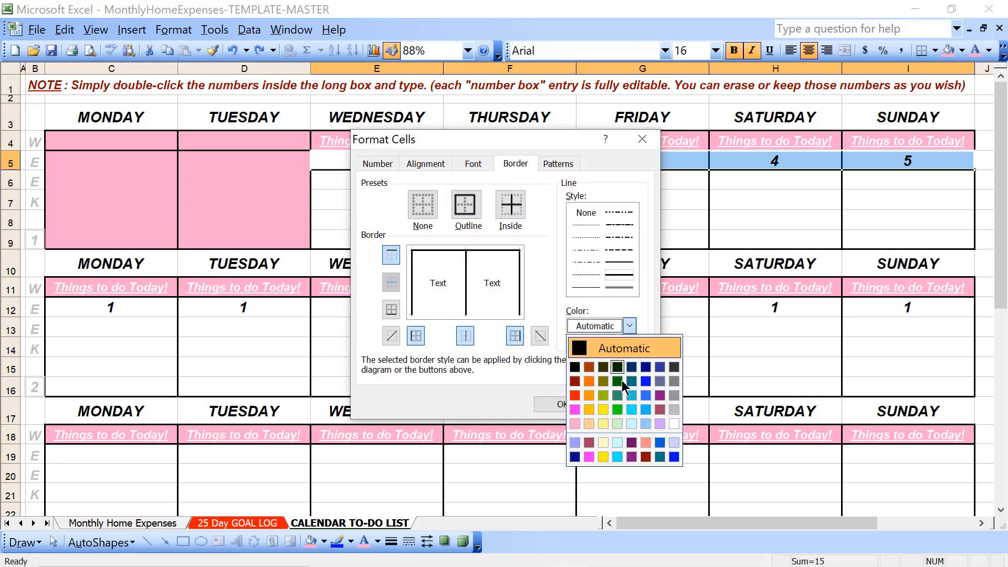
left_click(646, 458)
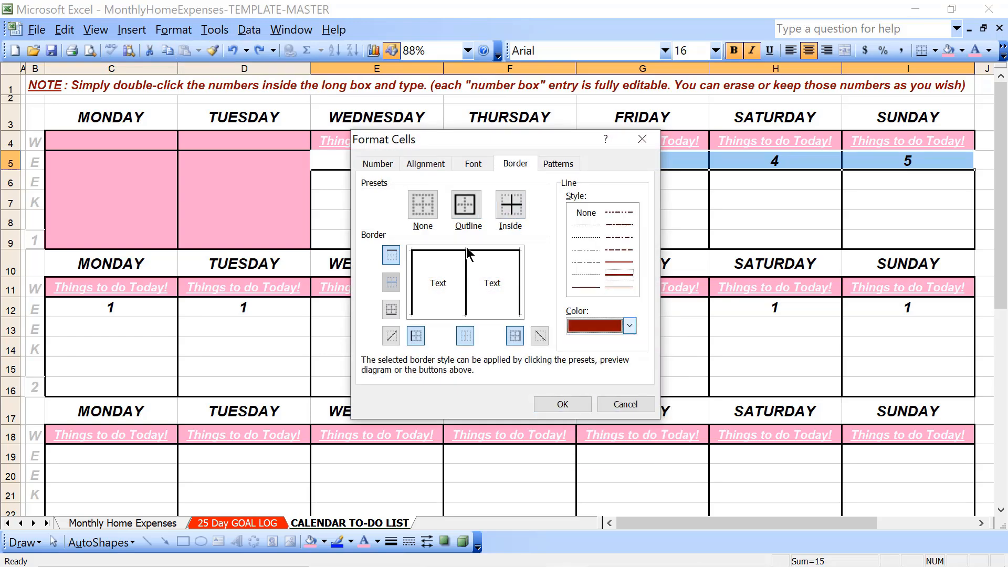
left_click(465, 206)
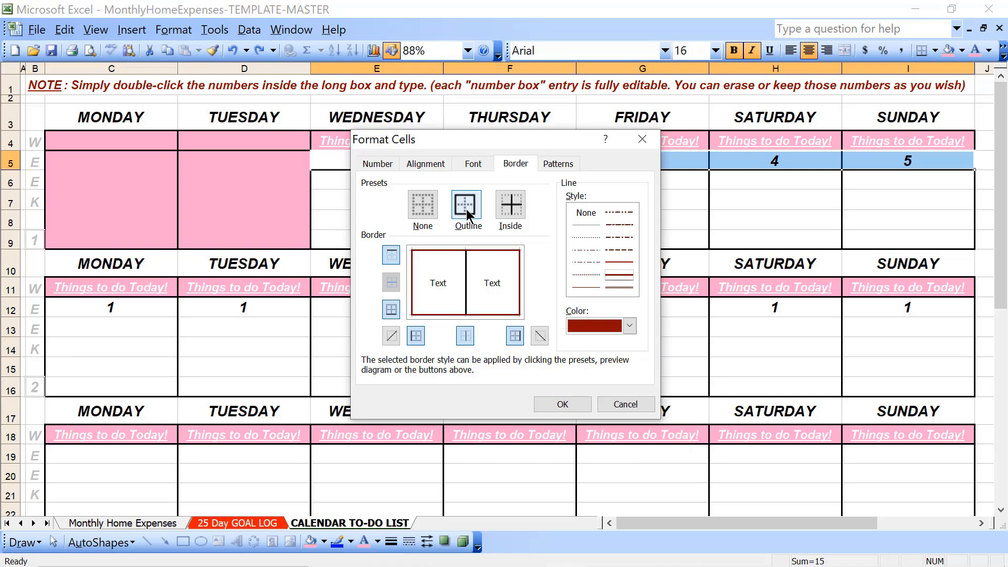
left_click(510, 206)
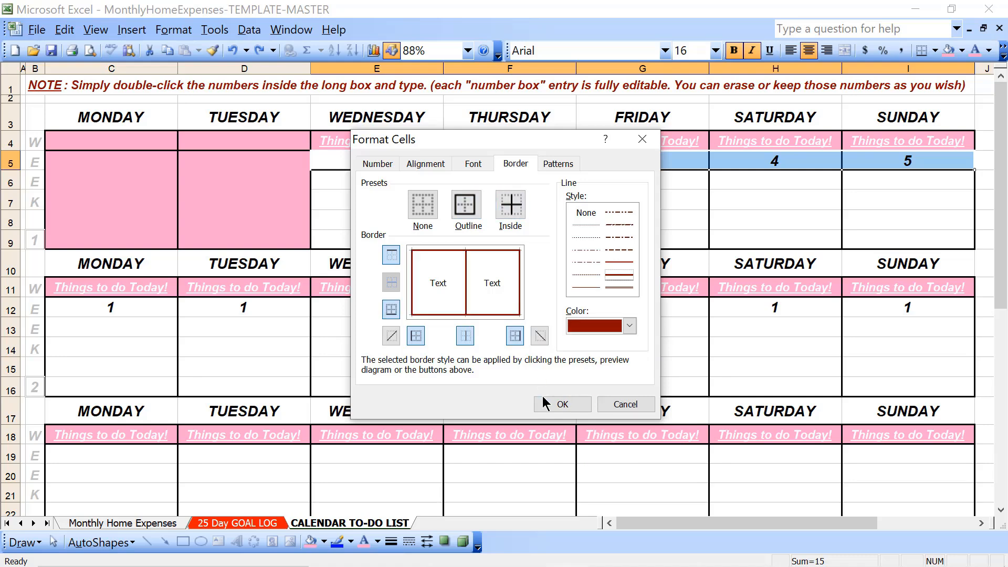
left_click(561, 405)
left_click(784, 369)
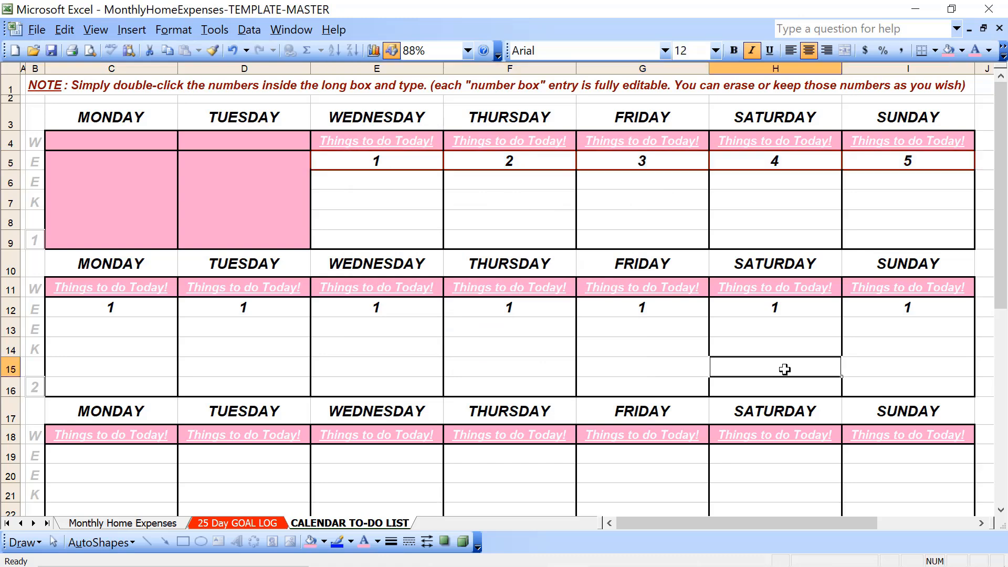
Step: Fill the week 1 date cells from Wednesday through Sunday, trying light orange and settling on Light Green
left_click(427, 160)
key("shift+Right")
key("shift+Right")
key("shift+Right")
key("shift+Right")
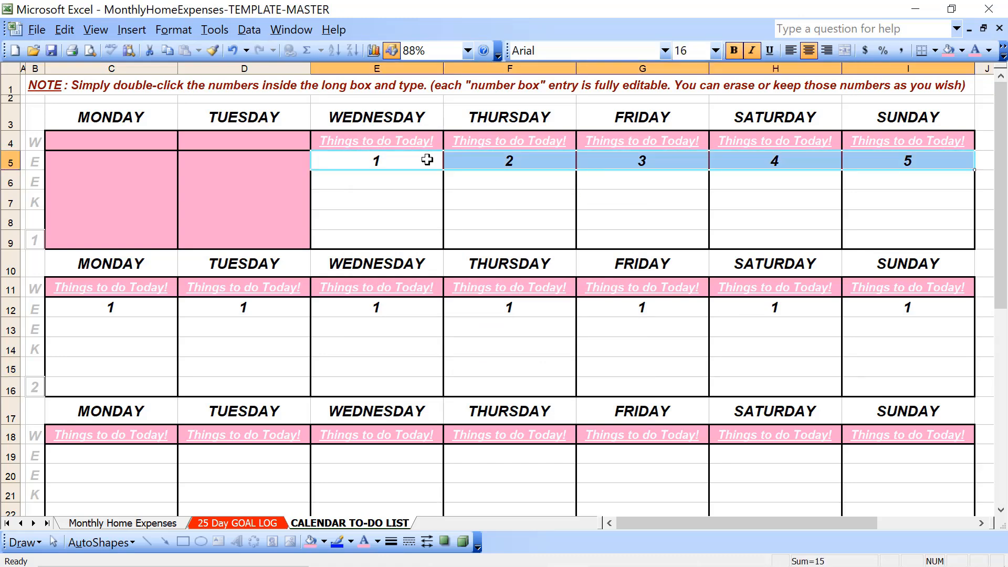
left_click(962, 51)
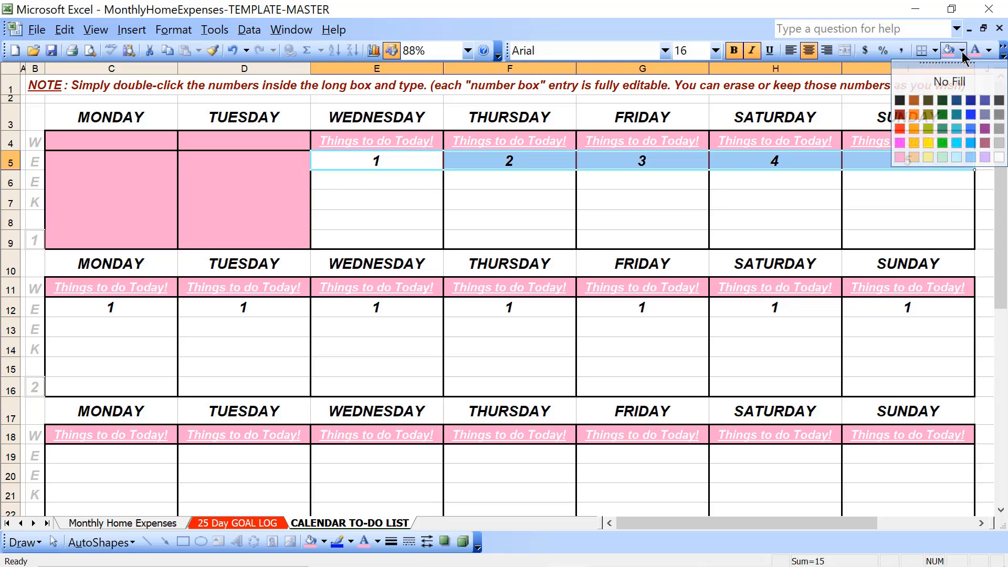
left_click(918, 155)
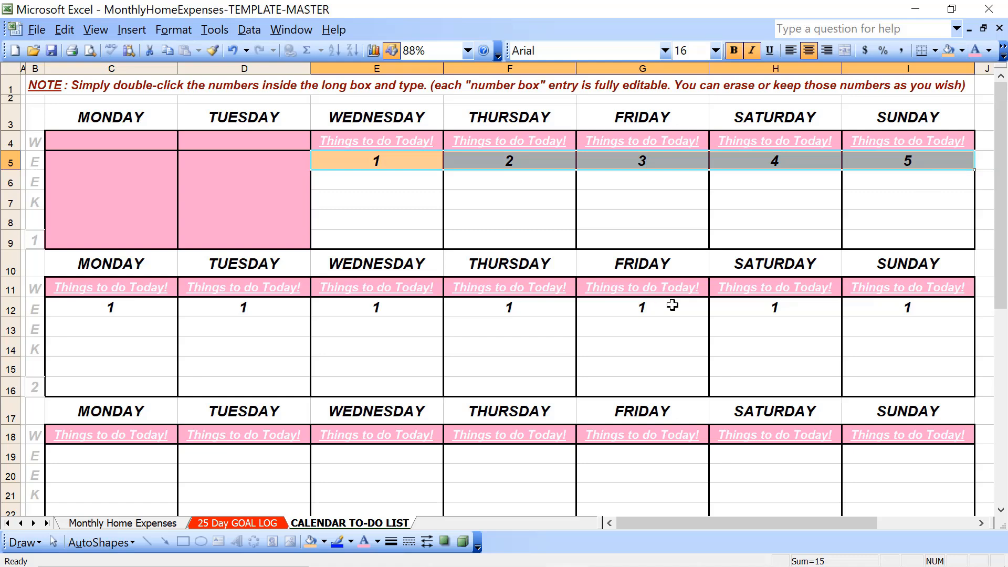
left_click(960, 51)
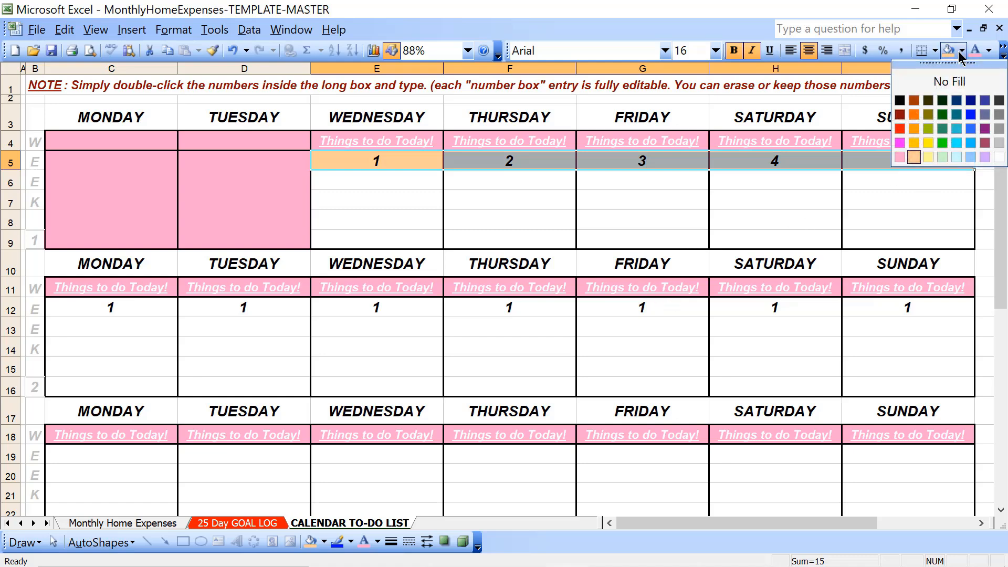
left_click(944, 158)
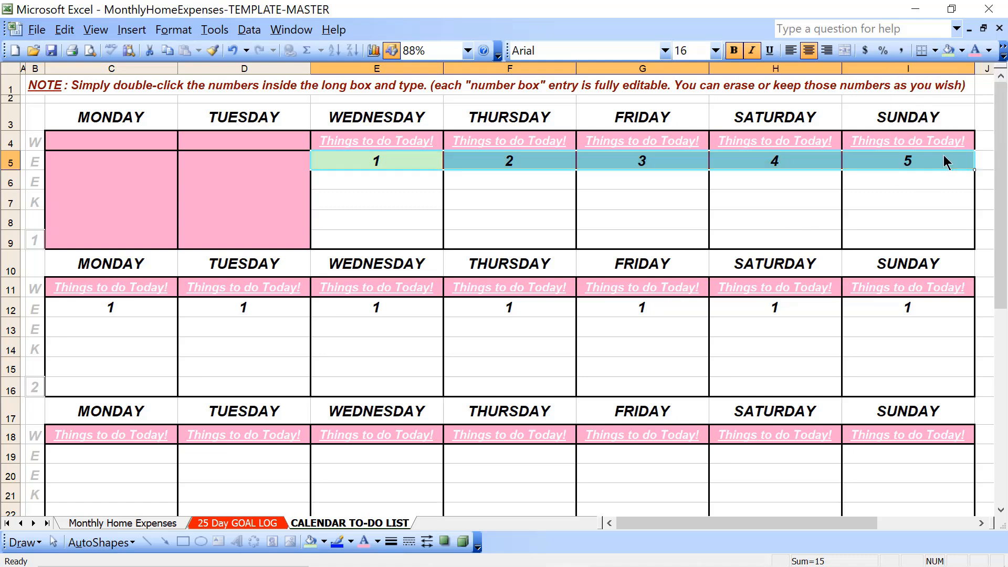
left_click(458, 322)
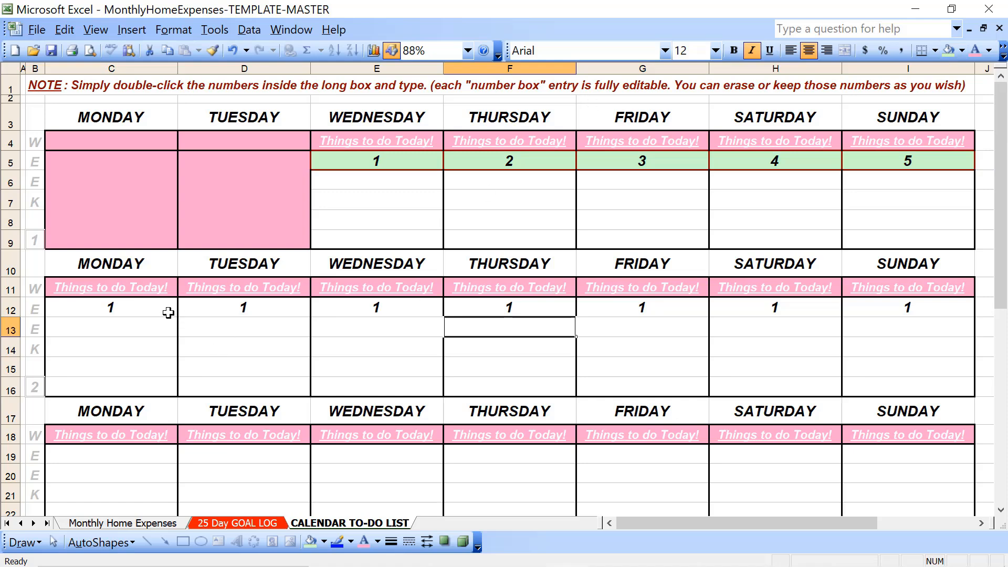
Step: Fill the week 2 date cells from Monday through Sunday with Light Green
left_click(152, 310)
key("shift+Right")
key("shift+Right")
key("shift+Right")
key("shift+Right")
key("shift+Right")
key("shift+Right")
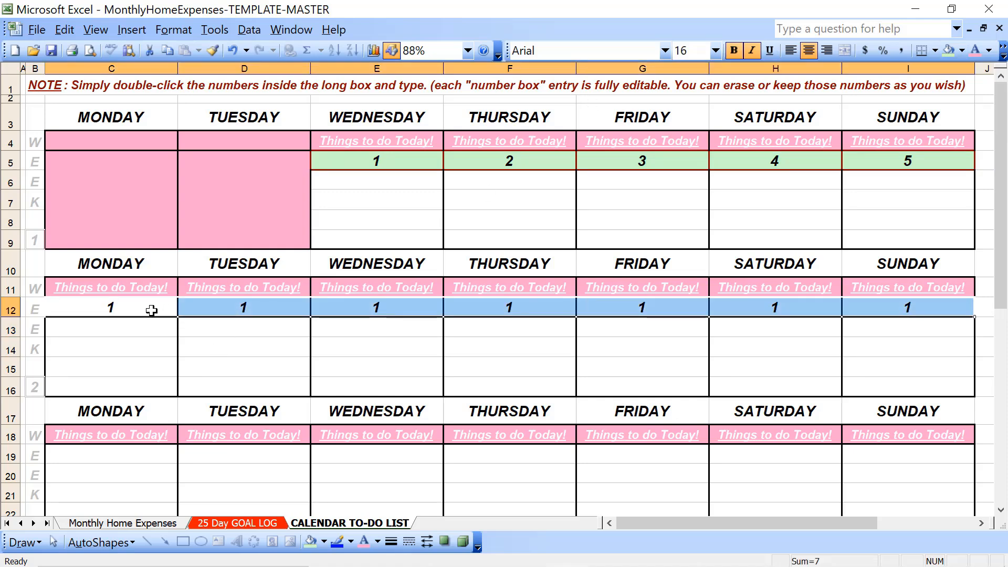
left_click(948, 51)
Step: Copy the week 2 green date row, Monday through Sunday, into the week 3 date row
key("Down")
key("Up")
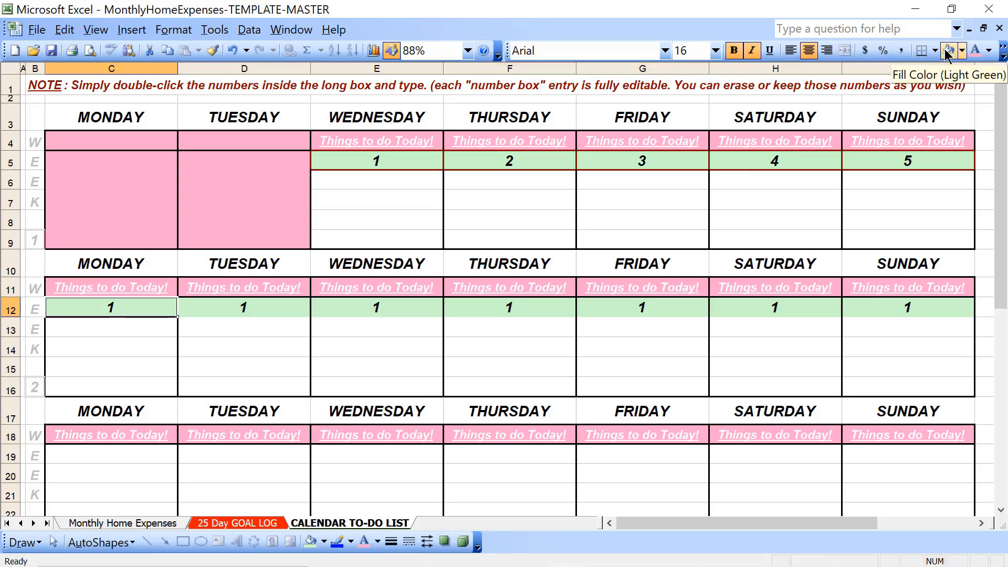
key("shift+Right")
key("shift+Right")
key("shift+Right")
key("shift+Right")
key("shift+Right")
key("shift+Right")
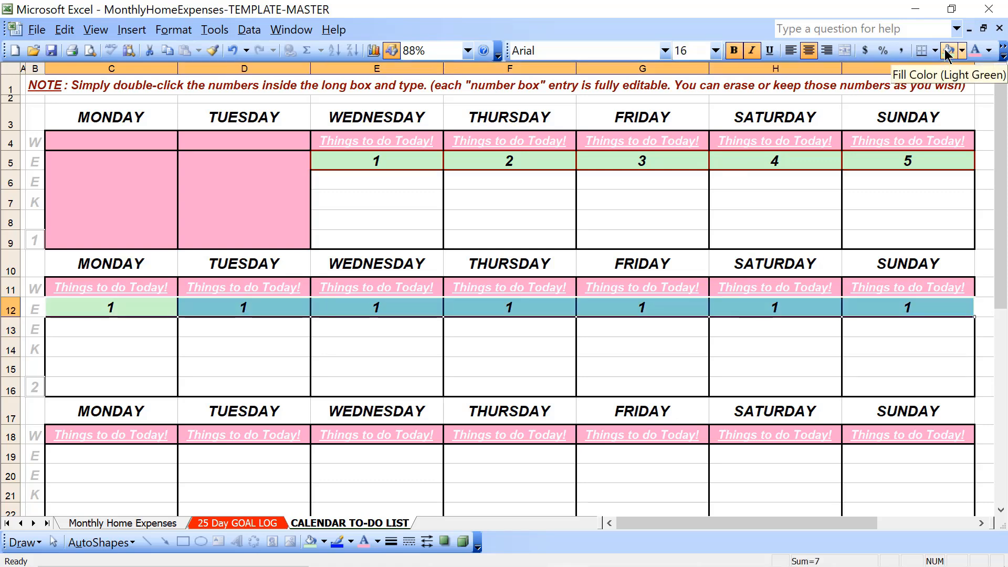
key("ctrl+c")
key("Down")
key("Down")
key("Down")
key("Down")
key("Down")
key("Down")
key("Down")
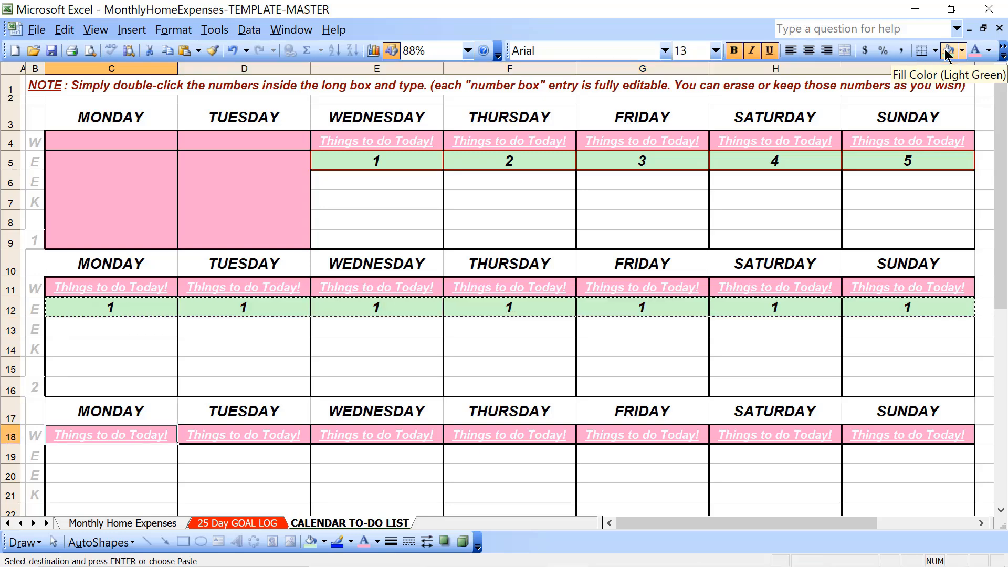
key("ctrl+v")
Step: Paste the copied green date row into the week 4 date row
key("Down")
key("Down")
key("Down")
key("Down")
key("Down")
key("Down")
key("Down")
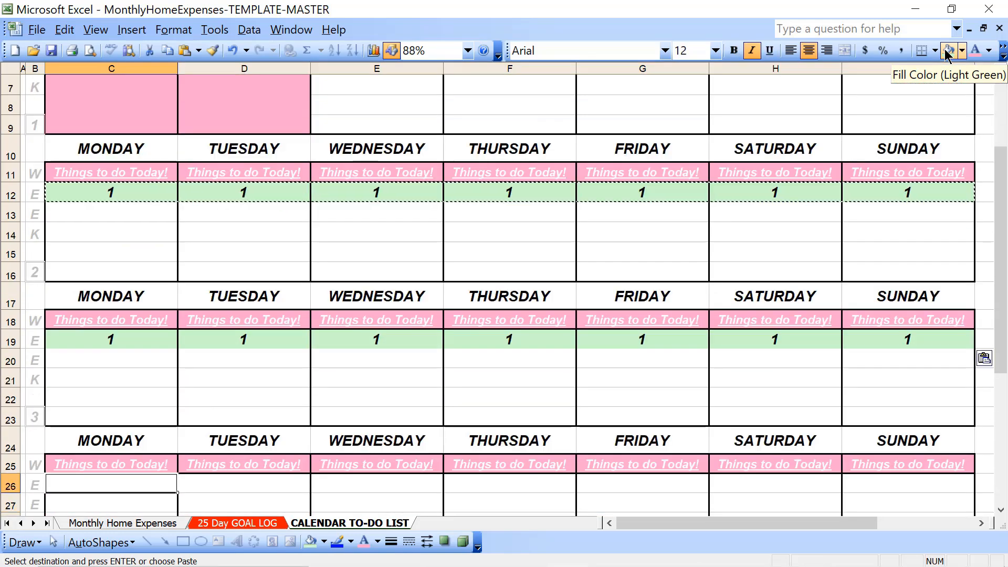
key("ctrl+v")
Step: Paste the copied green date row into the week 5 date row
key("Down")
key("Down")
key("Down")
key("Down")
key("Down")
key("Down")
key("Down")
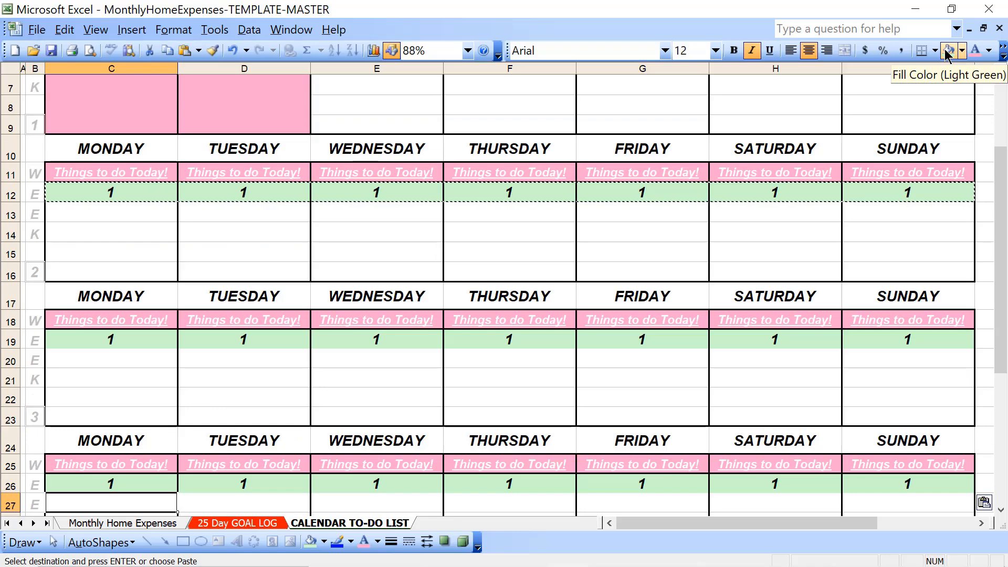
key("Down")
key("Up")
key("Up")
key("Up")
key("ctrl+v")
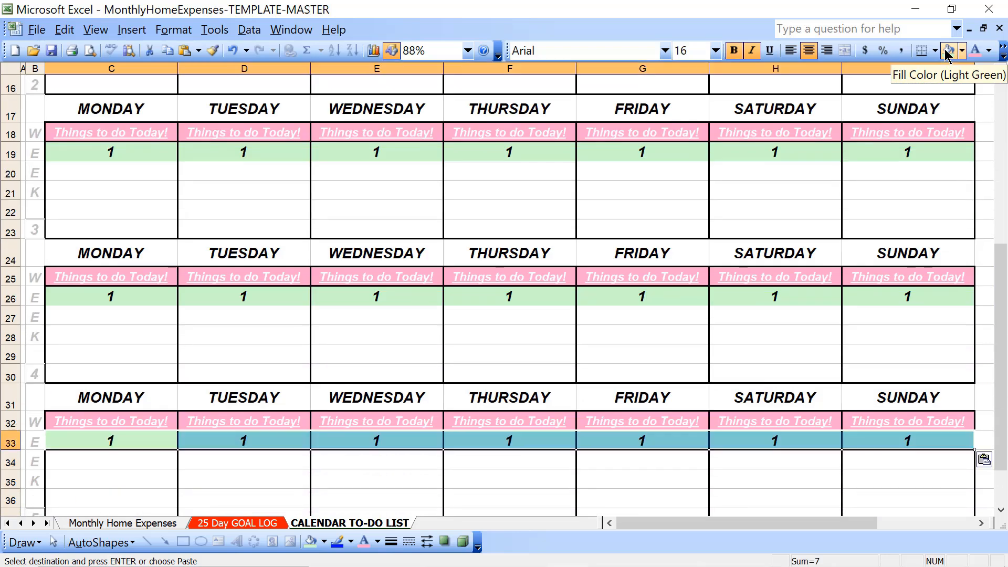
Step: Check the system calendar for February 2023 to find the weekday of the month's last date
key("Down")
key("Down")
key("Up")
key("Up")
key("Up")
key("Up")
key("Up")
key("Up")
key("Up")
key("Up")
key("Up")
key("Up")
key("Up")
key("Up")
key("Up")
key("Up")
key("Up")
key("Up")
key("Up")
key("Up")
key("Up")
key("Up")
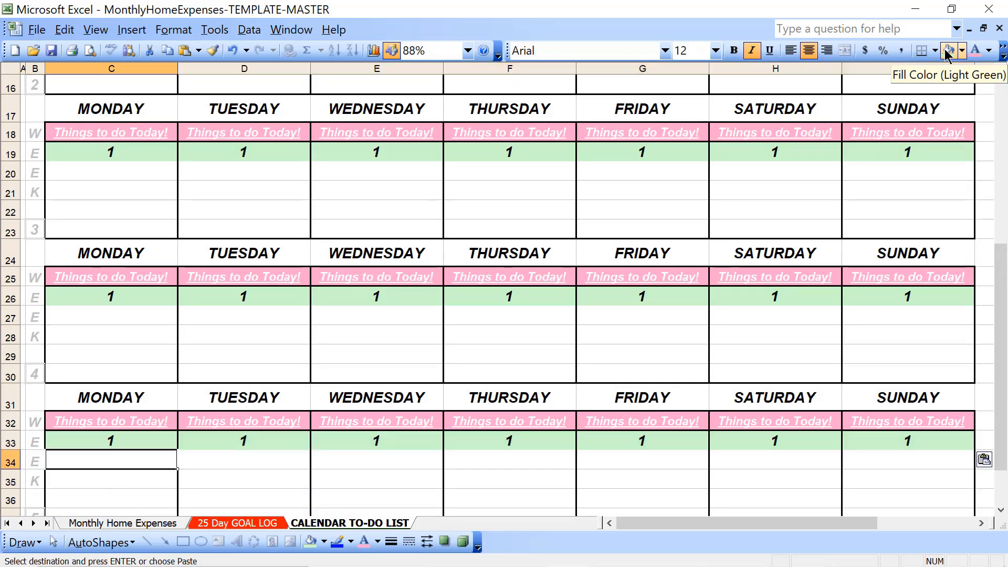
key("Up")
key("Up")
key("Up")
key("Up")
key("Up")
key("Up")
key("Up")
key("Up")
key("Up")
key("Up")
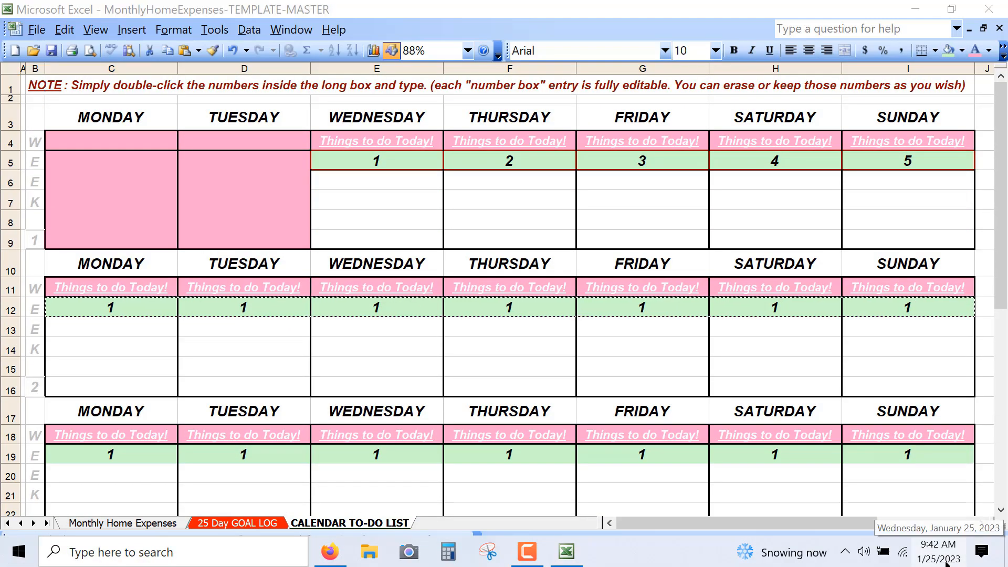
left_click(949, 559)
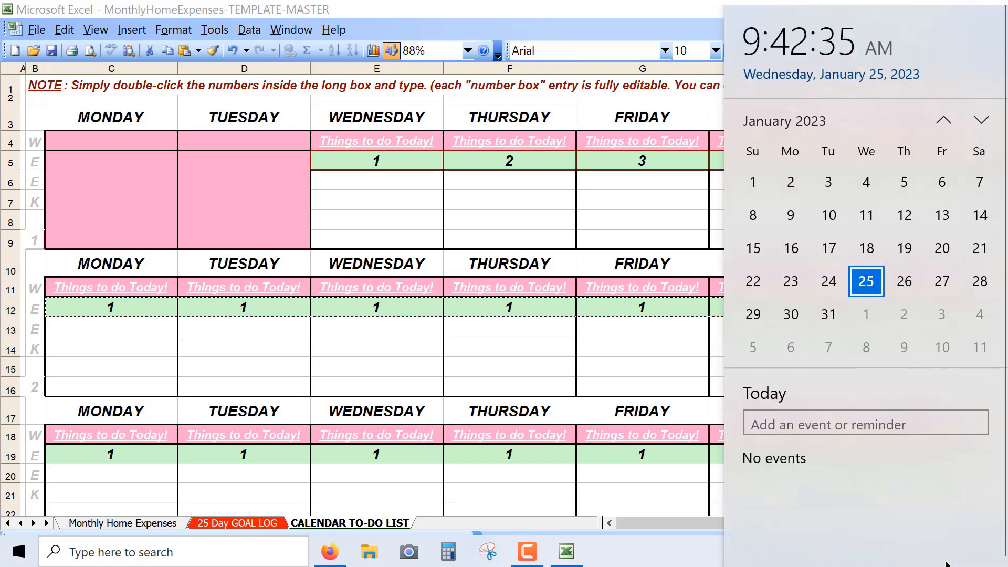
left_click(982, 116)
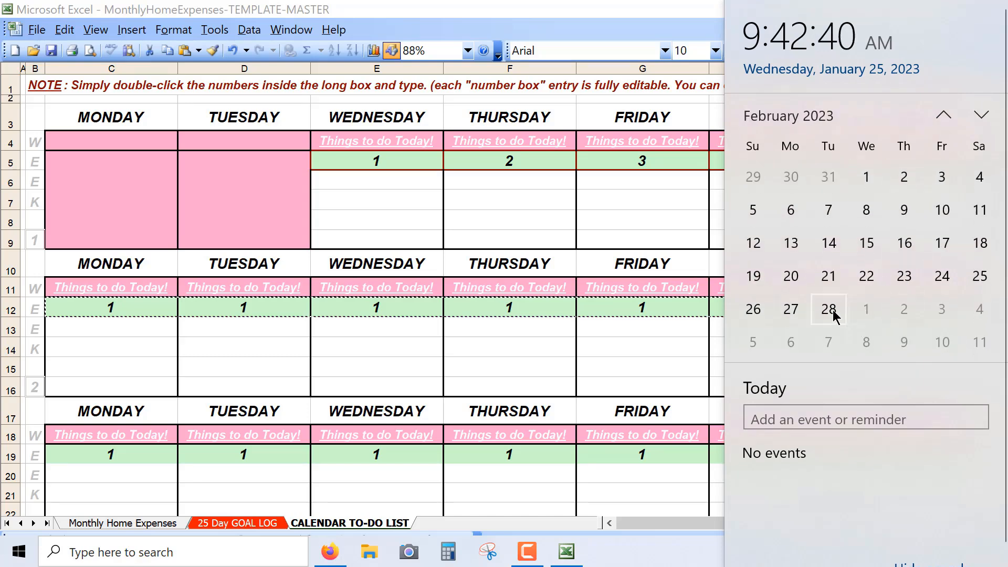
left_click(368, 434)
scroll(367, 410, "down", 6)
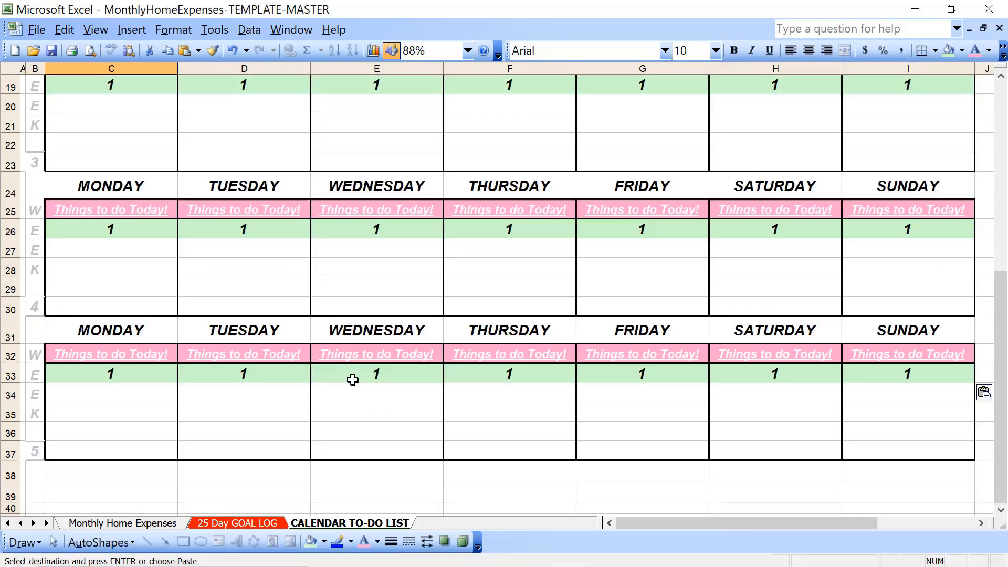
left_click(367, 377)
key("Up")
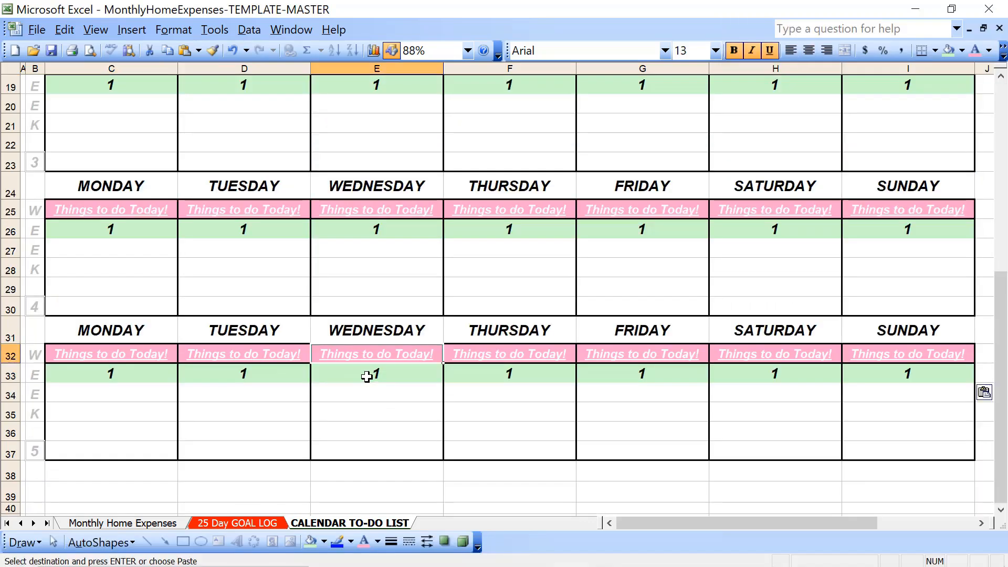
key("shift+Down")
key("shift+Down")
key("shift+Down")
key("shift+Down")
key("shift+Down")
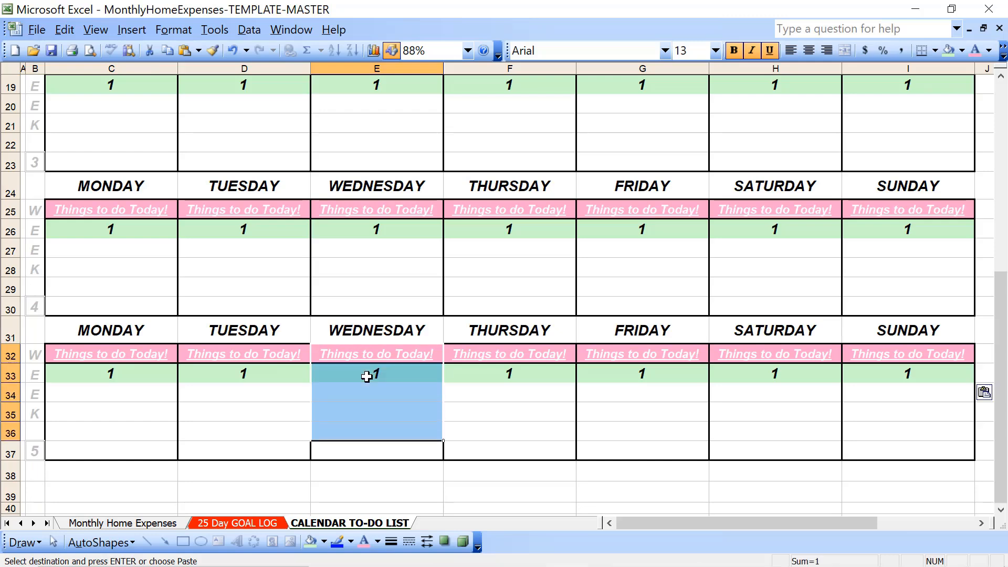
key("shift+Right")
key("shift+Right")
Step: Fill the week 5 date and entry cells from Wednesday through Sunday with the pink Rose color
left_click(367, 377)
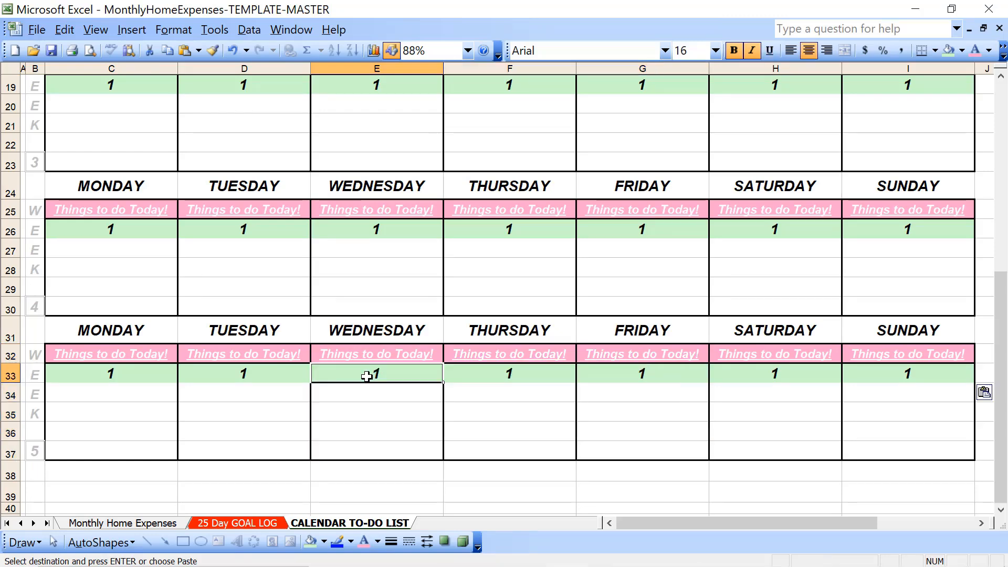
key("shift+Down")
key("shift+Down")
key("shift+Down")
key("shift+Down")
key("shift+Right")
key("shift+Right")
key("shift+Right")
key("shift+Right")
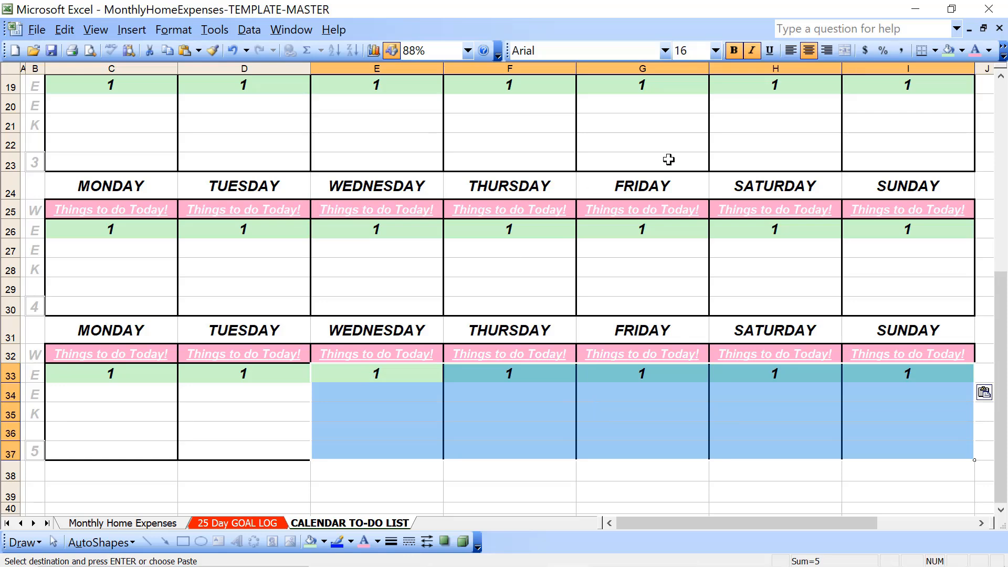
left_click(962, 51)
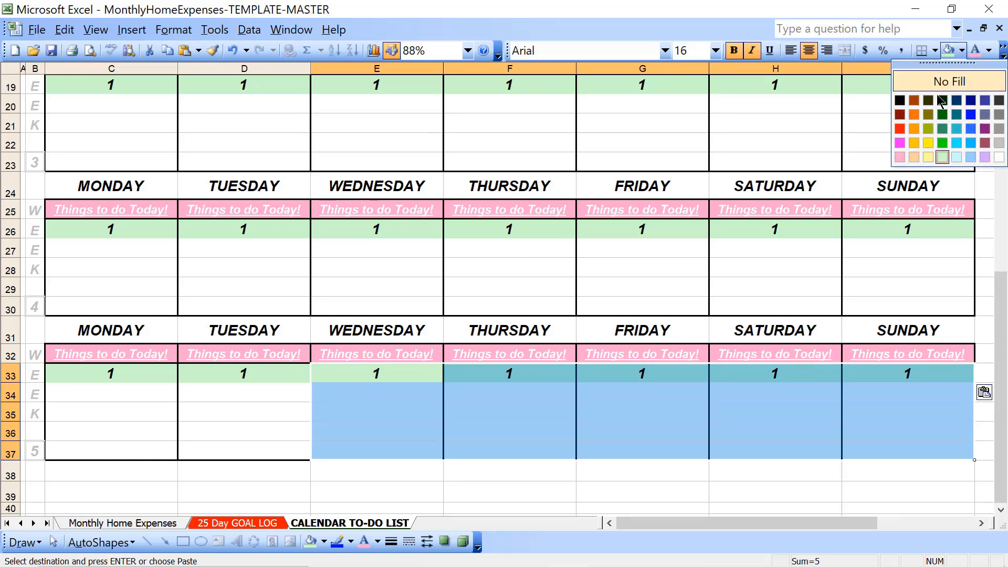
left_click(900, 157)
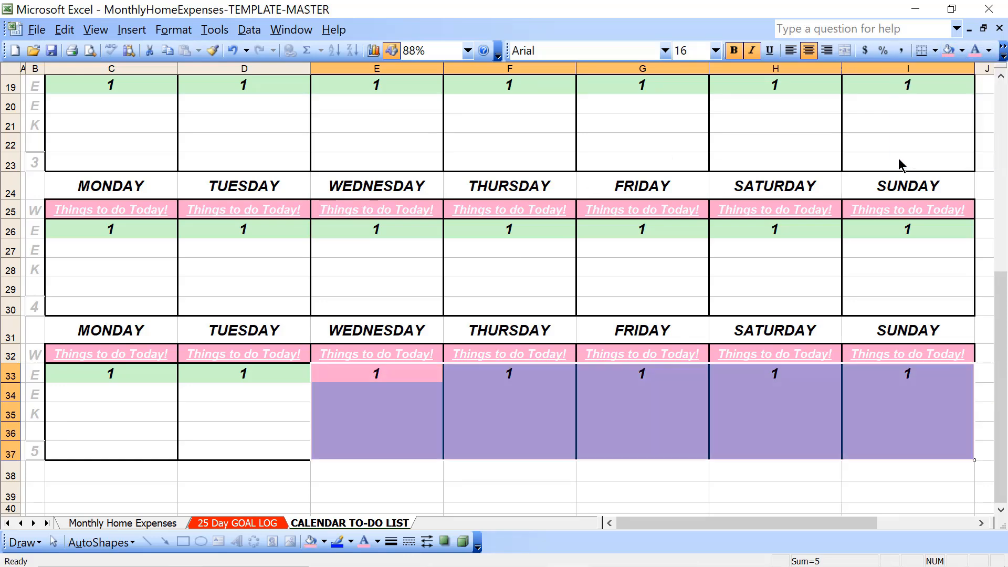
Step: Hide the week 5 "Things to do Today!" text from Wednesday through Sunday by setting its font color to Rose
key("Up")
key("shift+Right")
key("shift+Right")
key("shift+Right")
key("shift+Right")
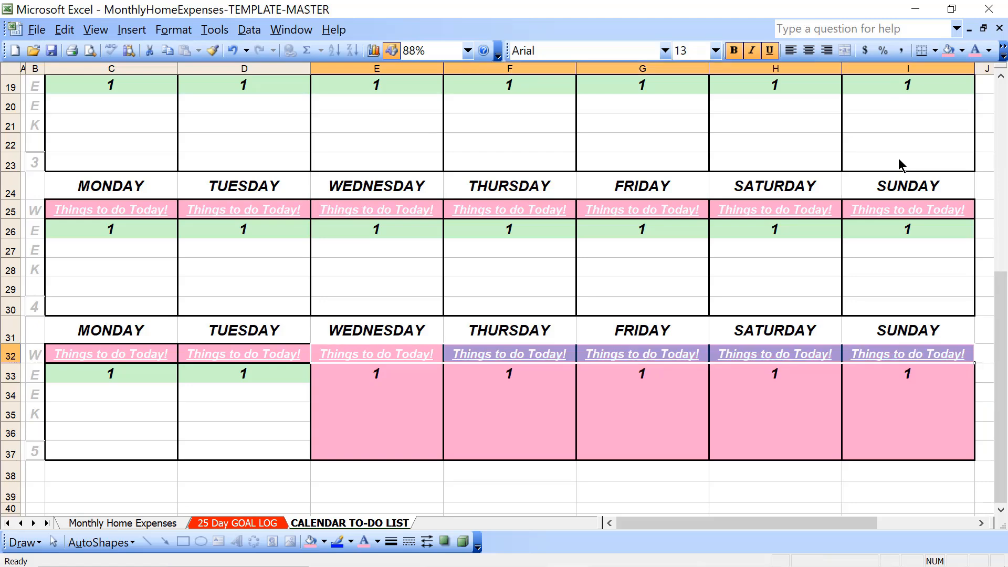
left_click(976, 51)
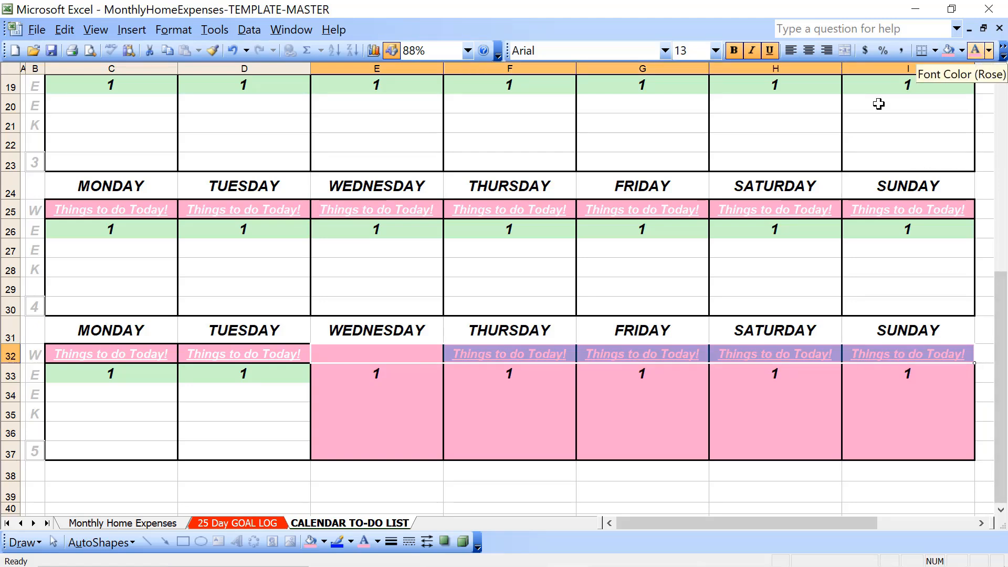
Step: Hide the week 5 date numbers from Wednesday through Sunday by repeating the Rose font color on each cell
left_click(383, 375)
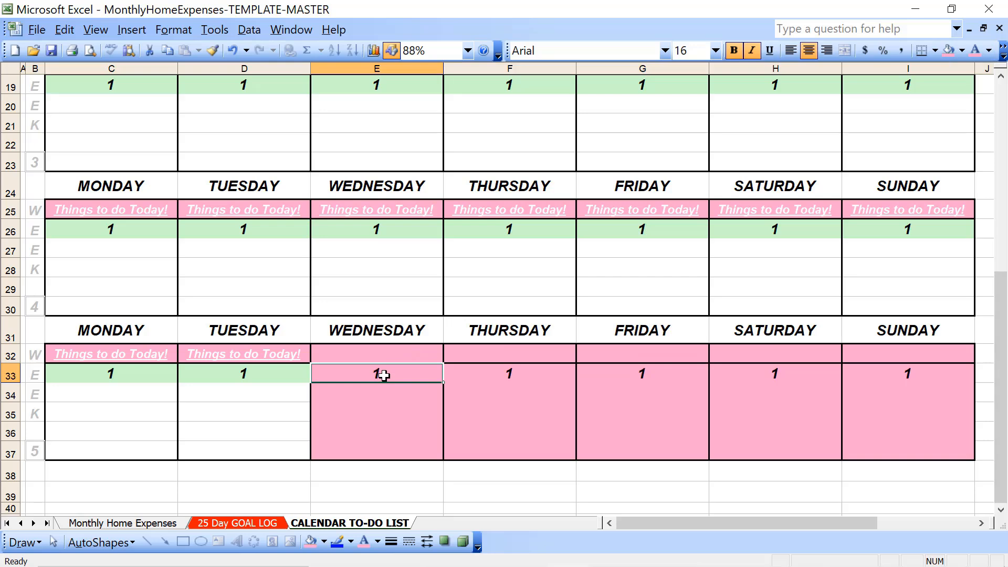
key("F4")
key("Right")
key("F4")
key("Right")
key("F4")
key("Right")
key("F4")
key("Right")
key("Left")
key("Left")
key("Left")
key("Left")
key("Left")
key("Left")
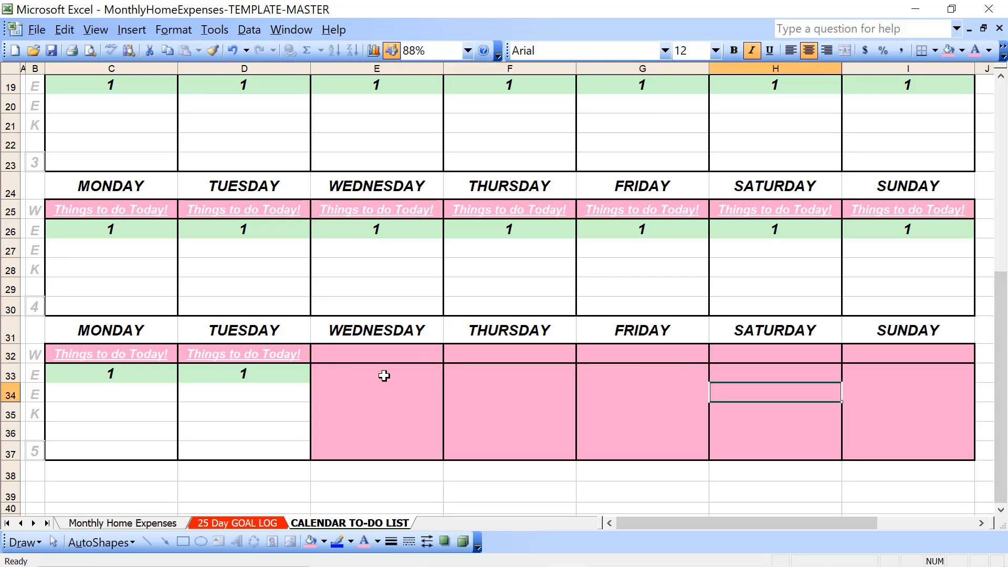
Step: Apply dark red outline and inside borders to the week 1 "Things to do Today!" and date cells, Wednesday through Sunday
key("Up")
key("Up")
key("Up")
key("Up")
key("Up")
key("Up")
key("Up")
key("Up")
key("Up")
key("Up")
key("Up")
key("Up")
key("Up")
key("Up")
key("Up")
key("Up")
key("Up")
key("Up")
key("Up")
key("Up")
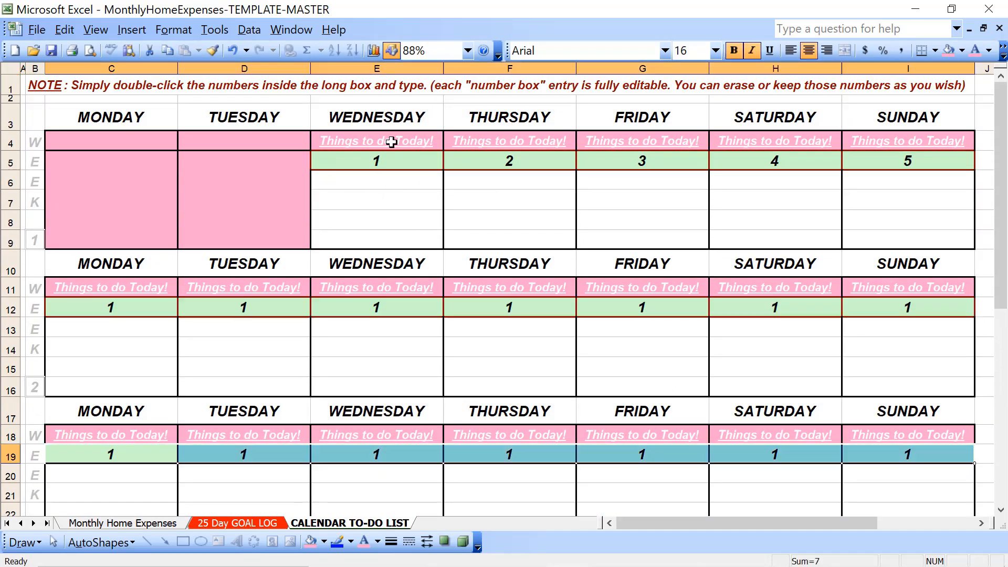
left_click(392, 142)
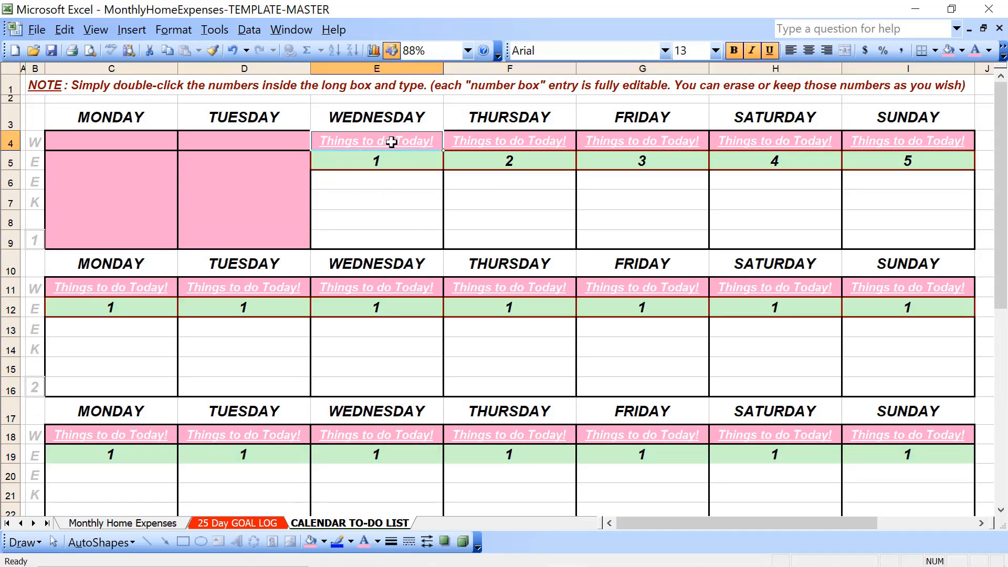
key("shift+Down")
key("shift+Right")
key("shift+Right")
key("shift+Right")
key("shift+Right")
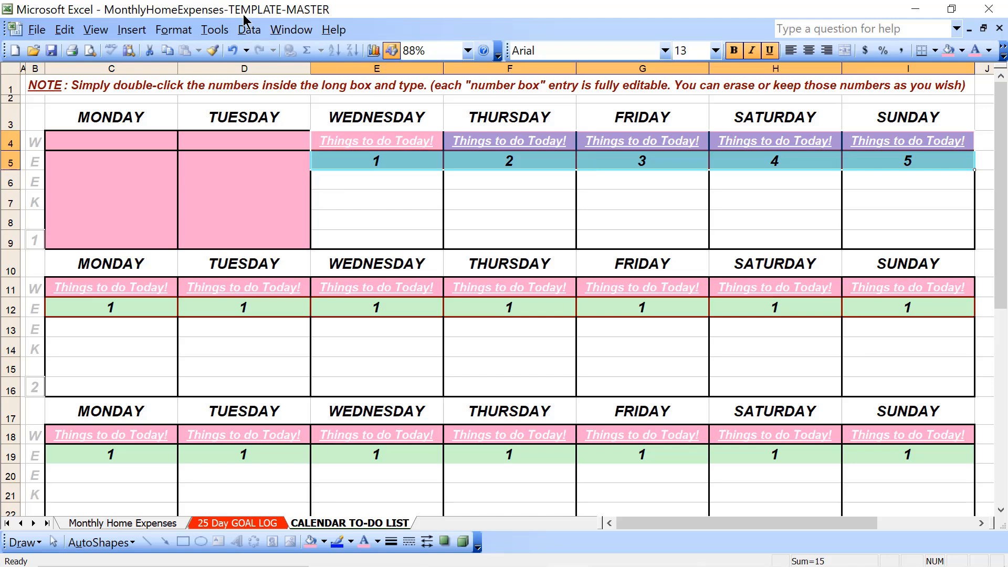
left_click(169, 30)
left_click(197, 50)
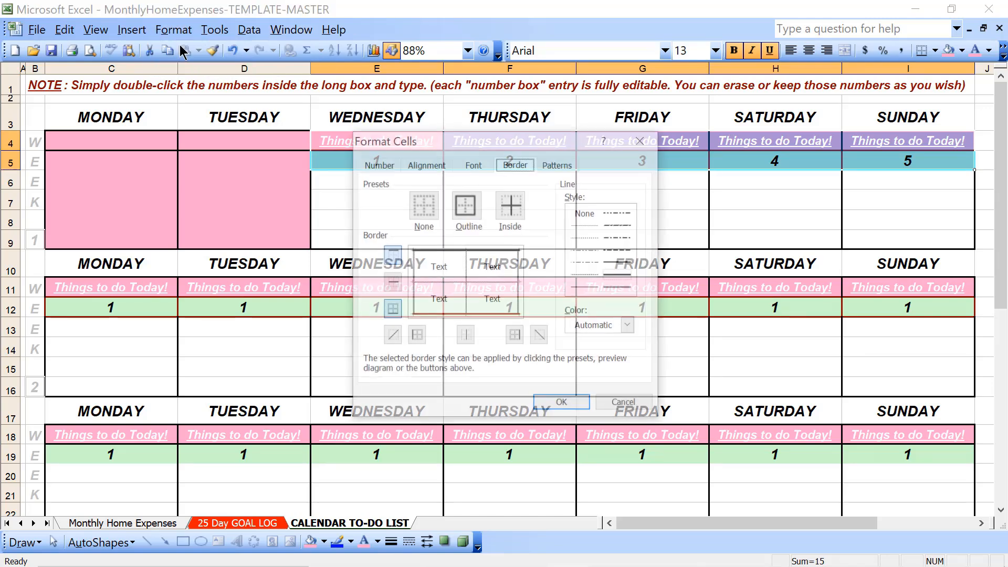
left_click(630, 326)
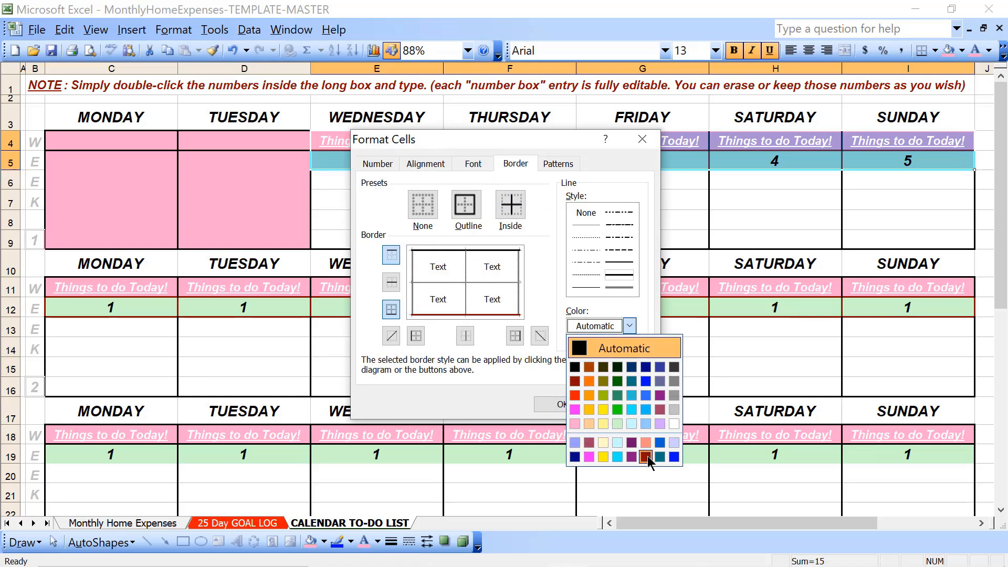
left_click(646, 457)
left_click(466, 206)
left_click(510, 207)
left_click(562, 404)
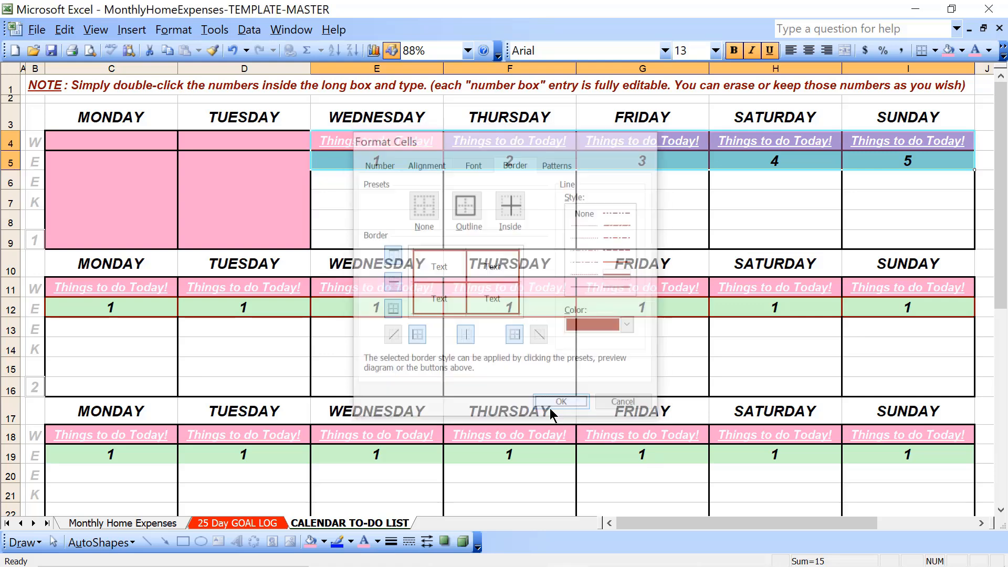
Step: Apply Dark Red outline and inside borders to the week 2 "Things to do Today!" and date cells, Monday through Sunday
left_click(160, 284)
key("shift+Down")
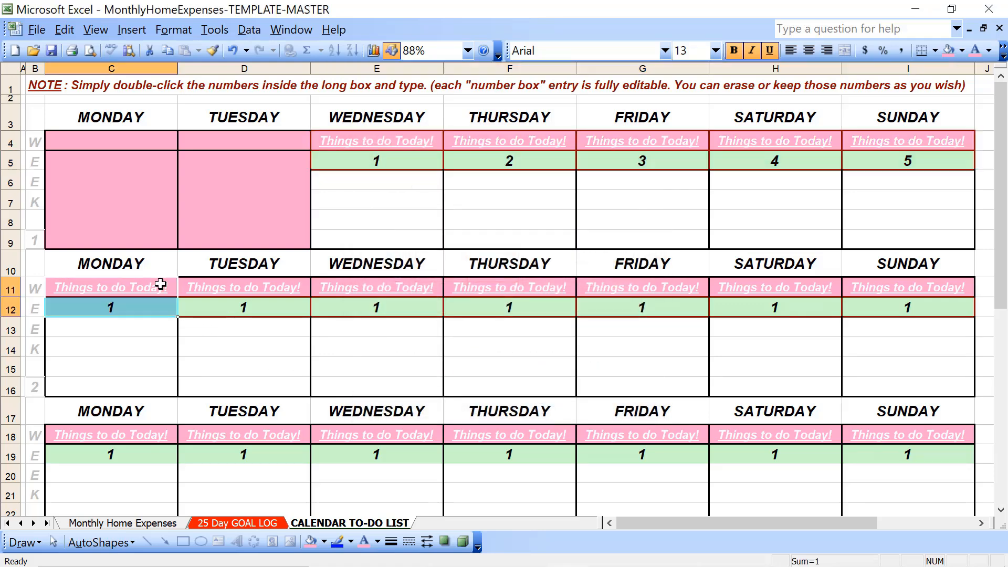
key("shift+Down")
key("shift+Down")
key("shift+Up")
key("shift+Up")
key("shift+Right")
key("shift+Right")
key("shift+Right")
key("shift+Right")
key("shift+Right")
key("shift+Right")
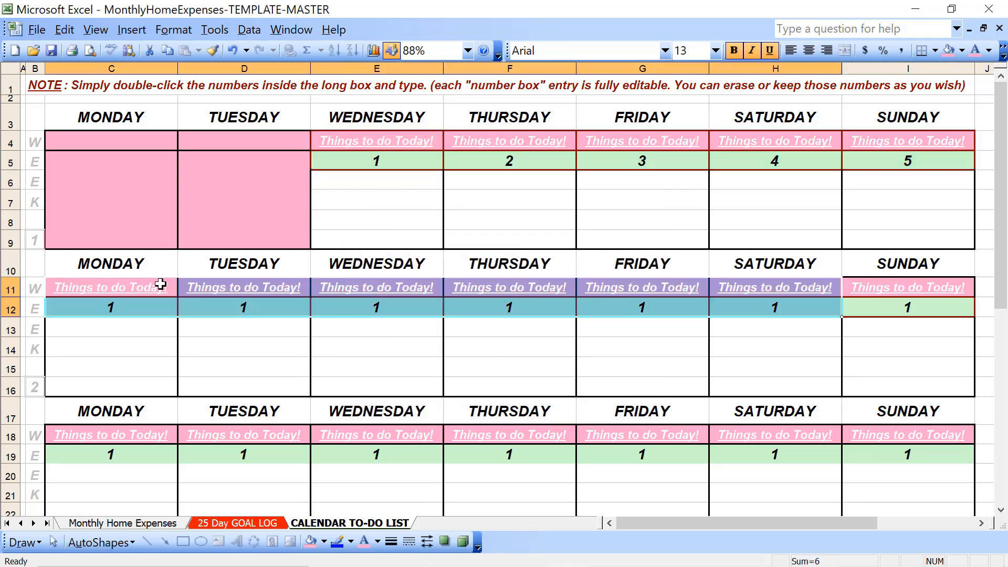
left_click(174, 30)
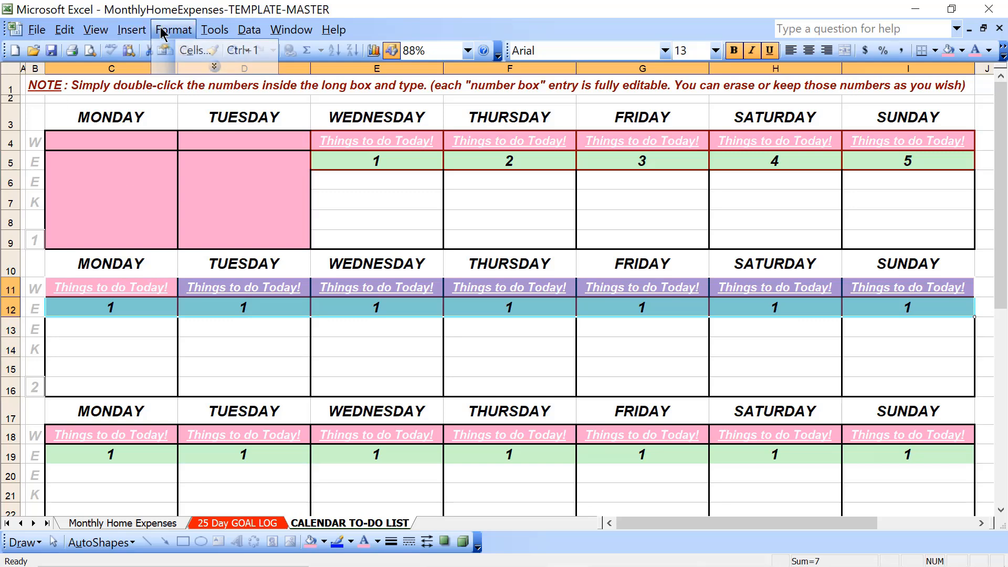
left_click(196, 46)
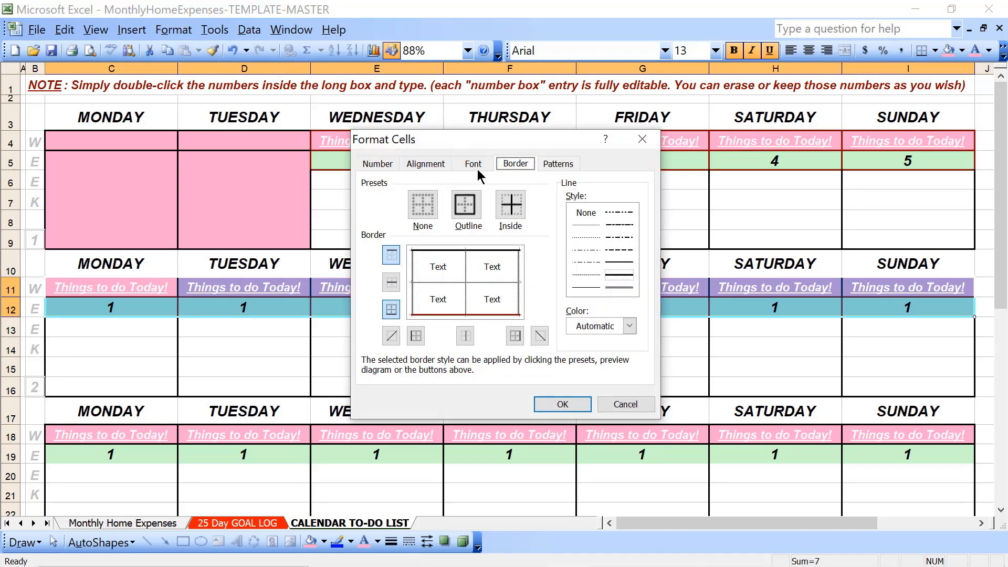
left_click(608, 328)
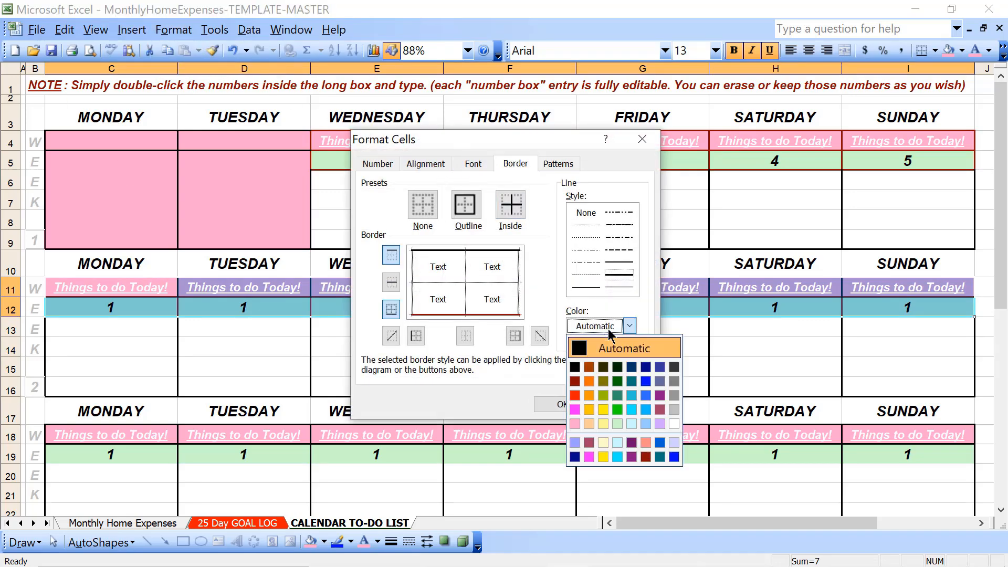
left_click(646, 457)
left_click(465, 204)
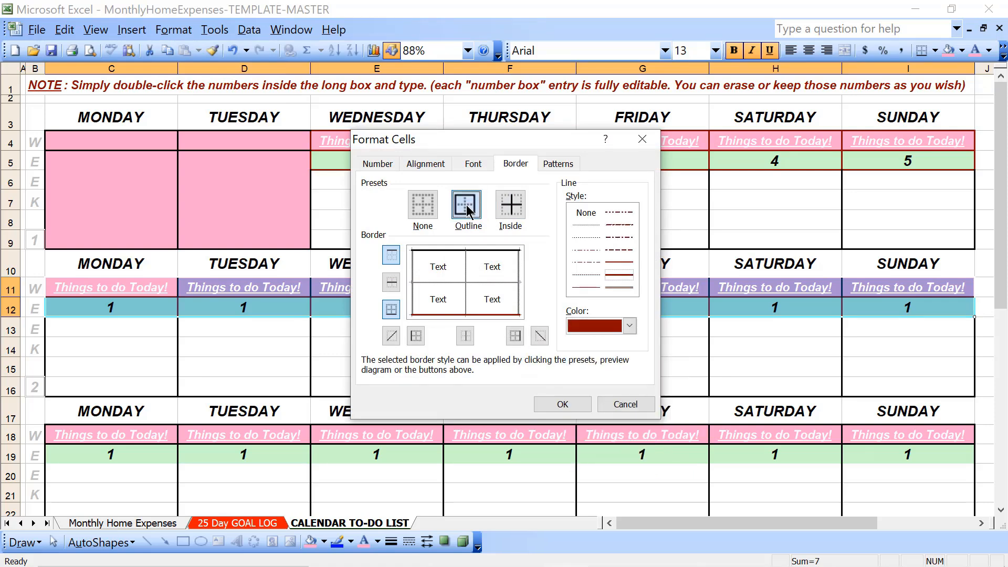
left_click(511, 206)
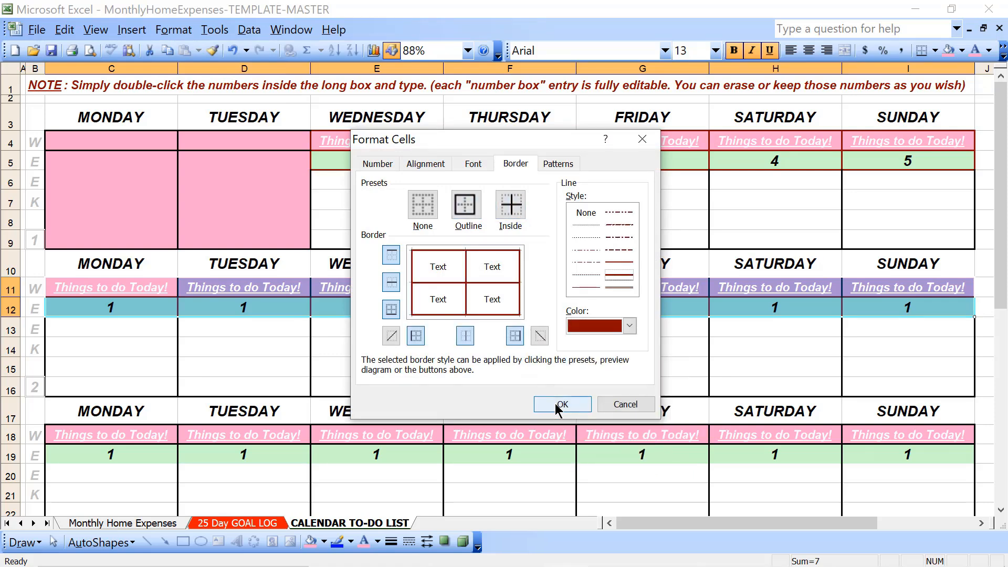
left_click(561, 405)
Step: Apply Dark Red outline and inside borders to the week 3 date cells, Monday through Sunday
key("Down")
key("Down")
key("Down")
key("Down")
key("Down")
key("Down")
key("Down")
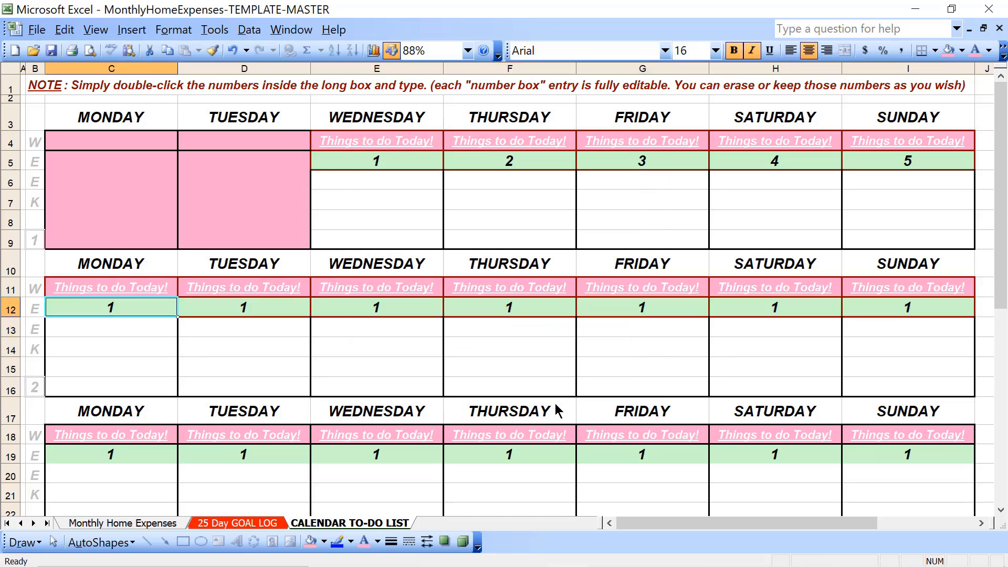
key("Down")
key("shift+Right")
key("shift+Right")
key("shift+Right")
key("shift+Right")
key("shift+Right")
key("shift+Right")
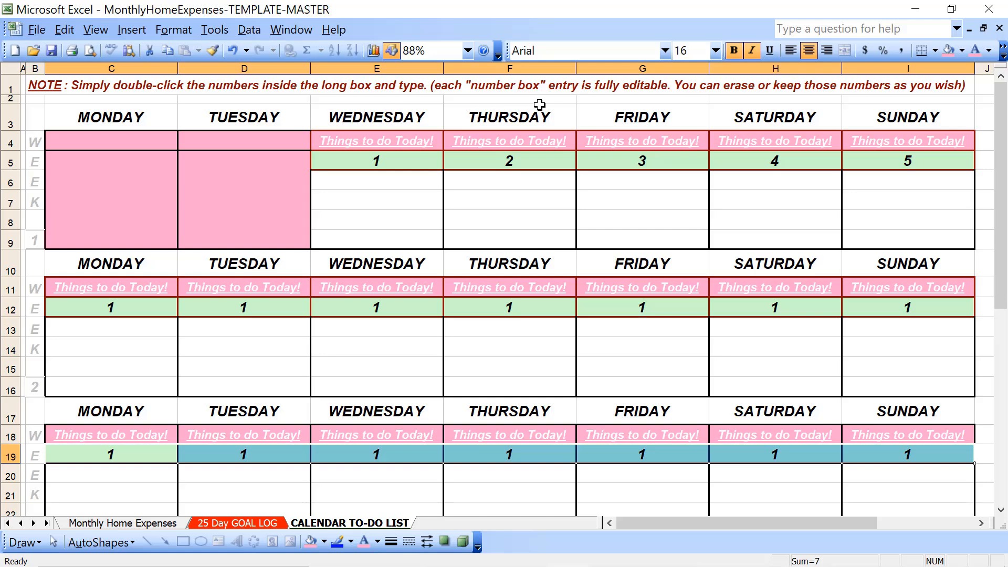
left_click(173, 29)
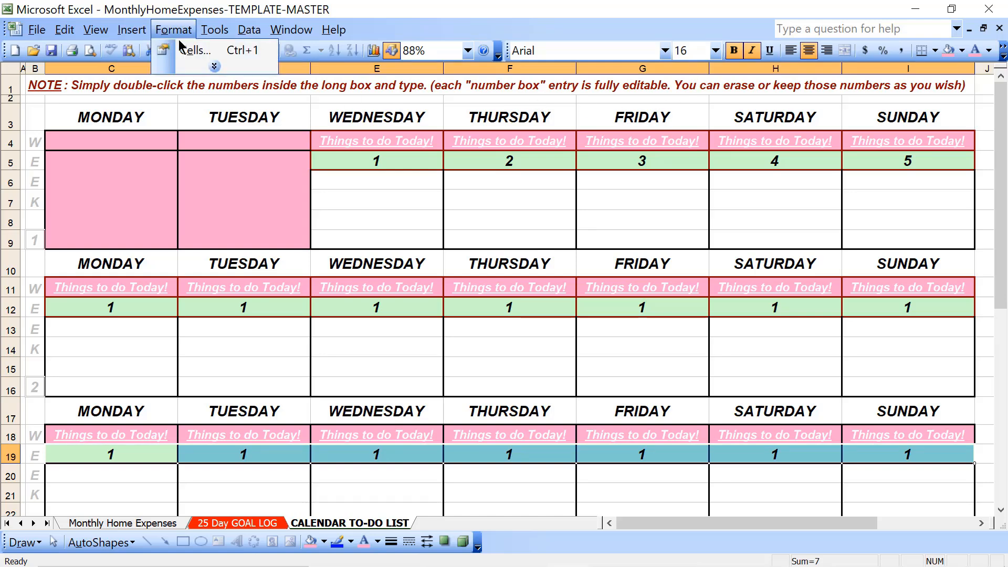
left_click(189, 49)
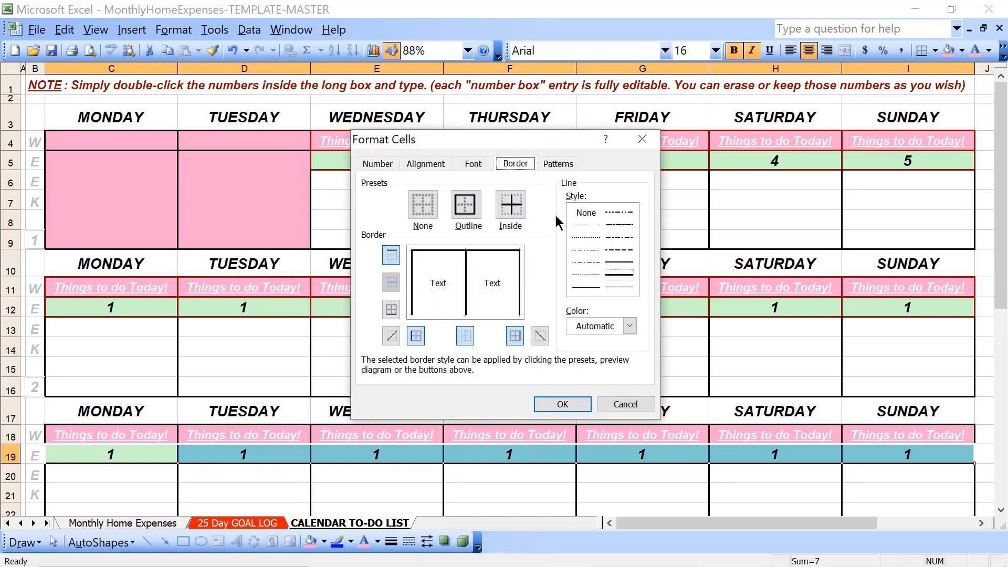
left_click(604, 326)
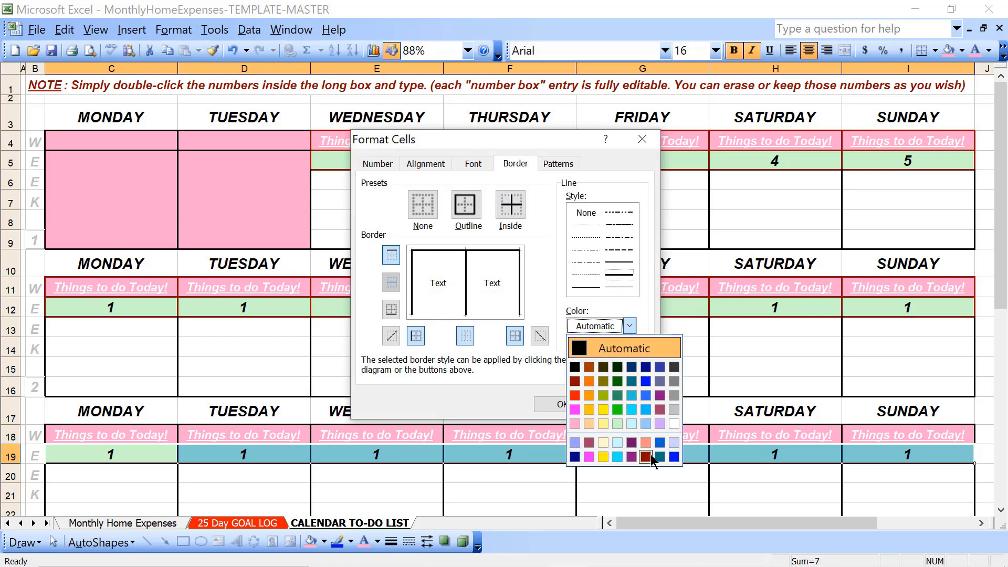
left_click(646, 457)
left_click(464, 205)
left_click(504, 207)
left_click(552, 403)
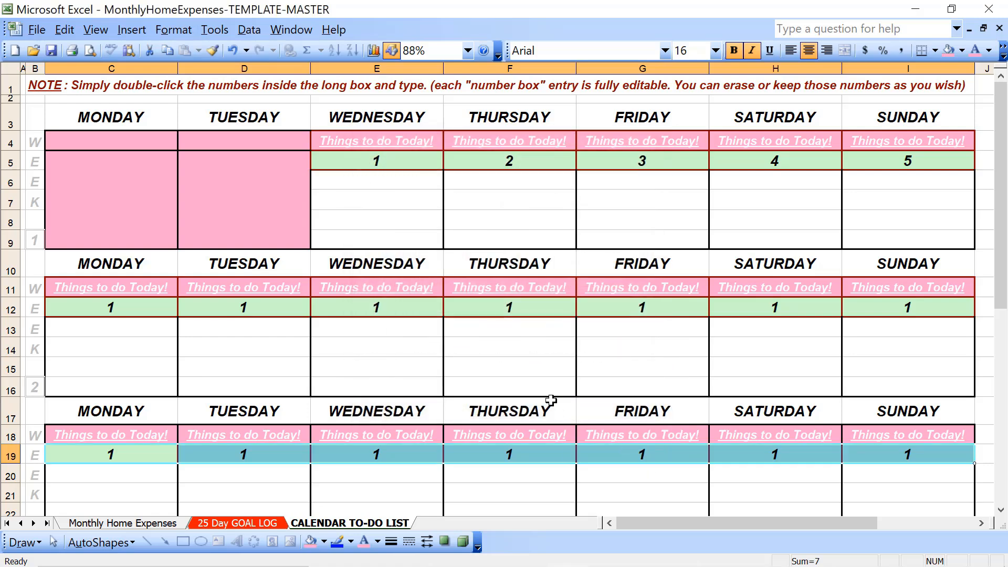
Step: Apply Dark Red outline and inside borders to the week 4 "Things to do Today!" and date cells, Monday through Sunday
scroll(551, 401, "down", 10)
scroll(552, 402, "up", 4)
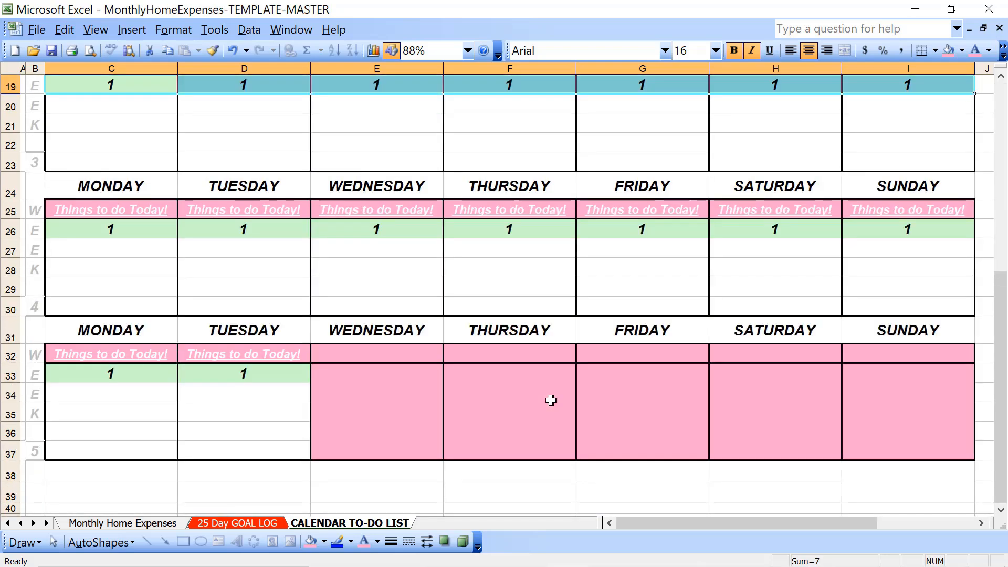
left_click(76, 227)
key("shift+Right")
key("shift+Right")
key("shift+Right")
key("shift+Right")
key("shift+Right")
key("shift+Right")
key("shift+Up")
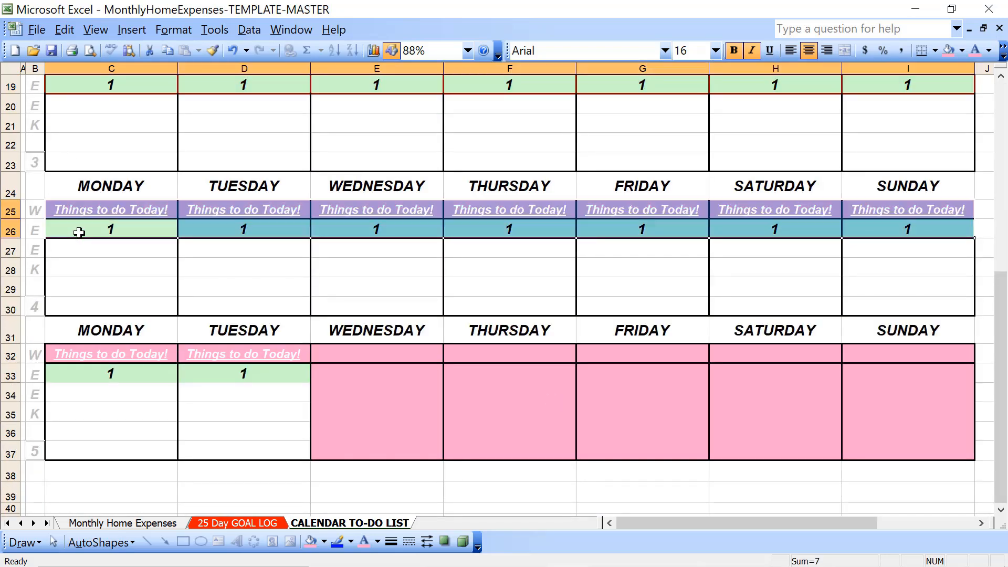
left_click(176, 30)
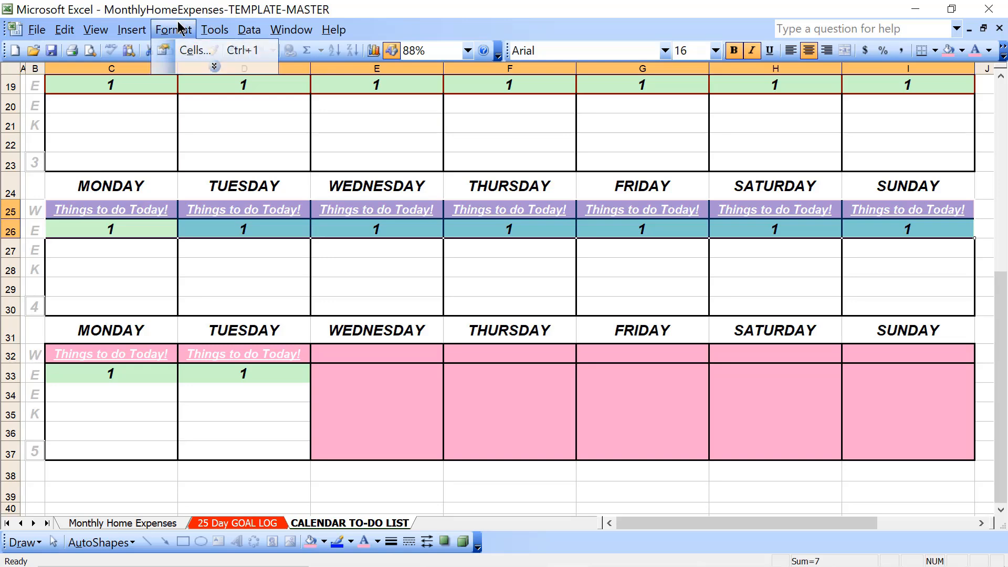
left_click(195, 51)
left_click(604, 327)
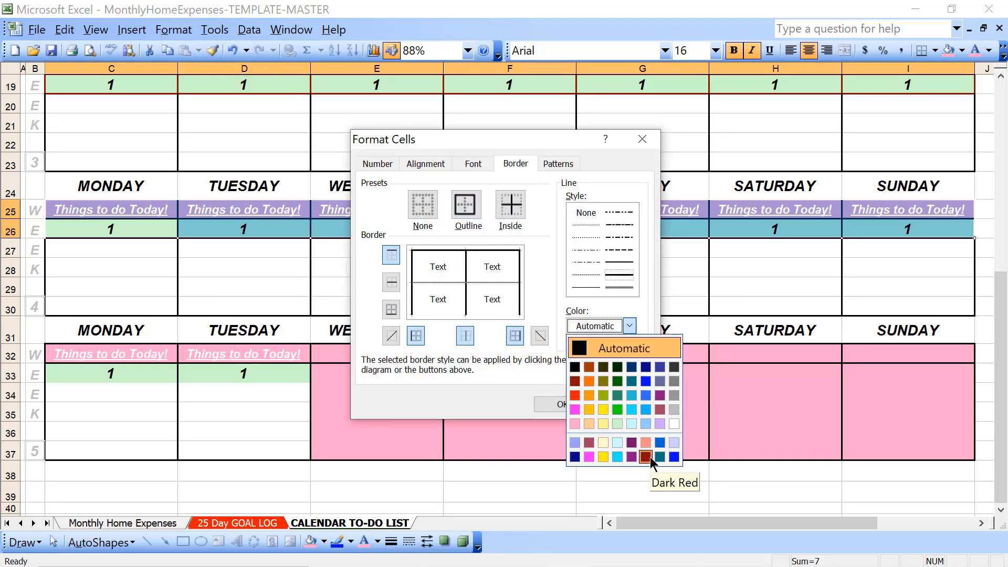
left_click(650, 458)
left_click(473, 209)
left_click(496, 212)
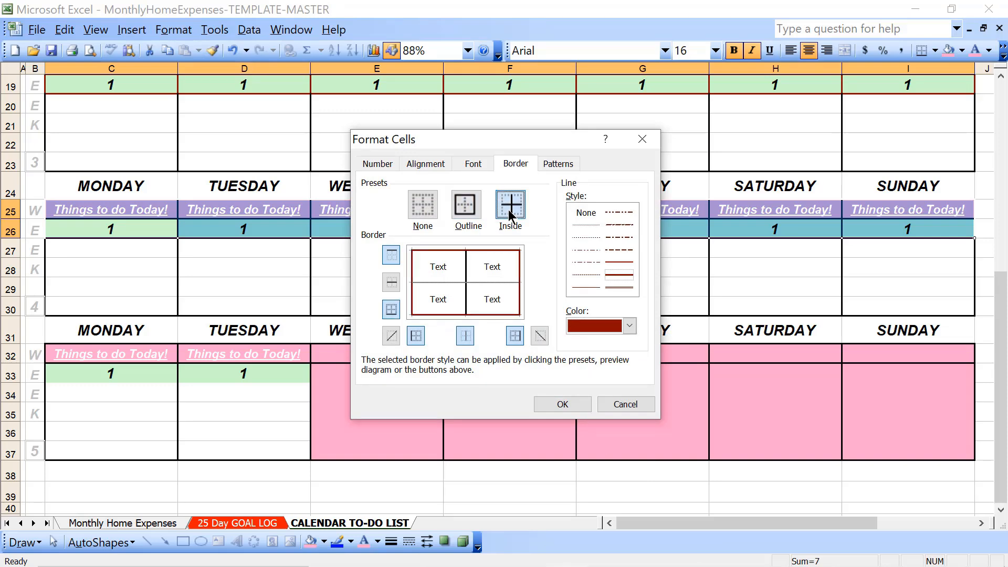
left_click(563, 404)
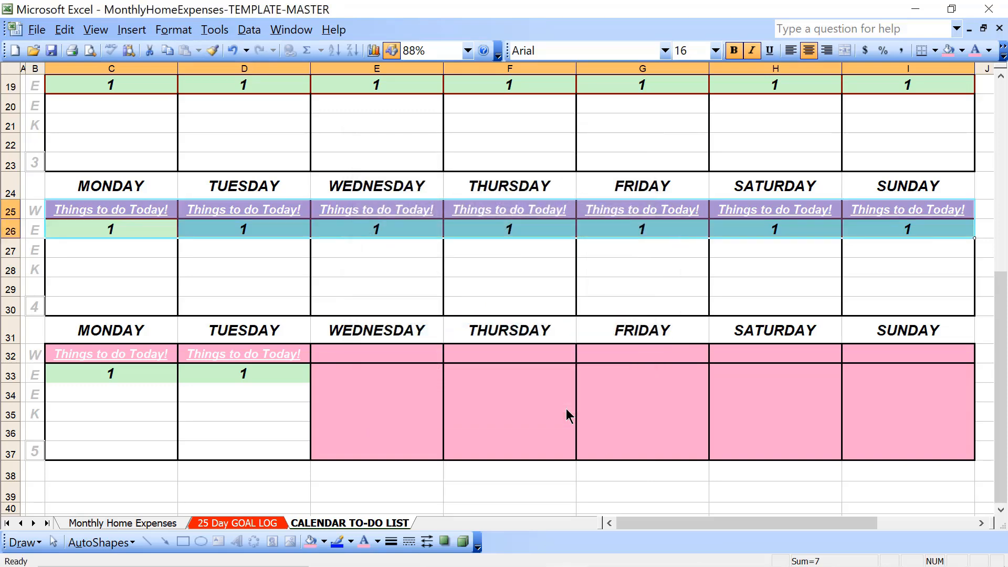
Step: Apply Dark Red outline and inside borders to the week 5 "Things to do Today!" and date cells for Monday and Tuesday
key("Down")
key("Down")
key("Down")
key("Down")
key("Down")
key("Down")
key("Down")
key("Up")
key("shift+Down")
key("shift+Right")
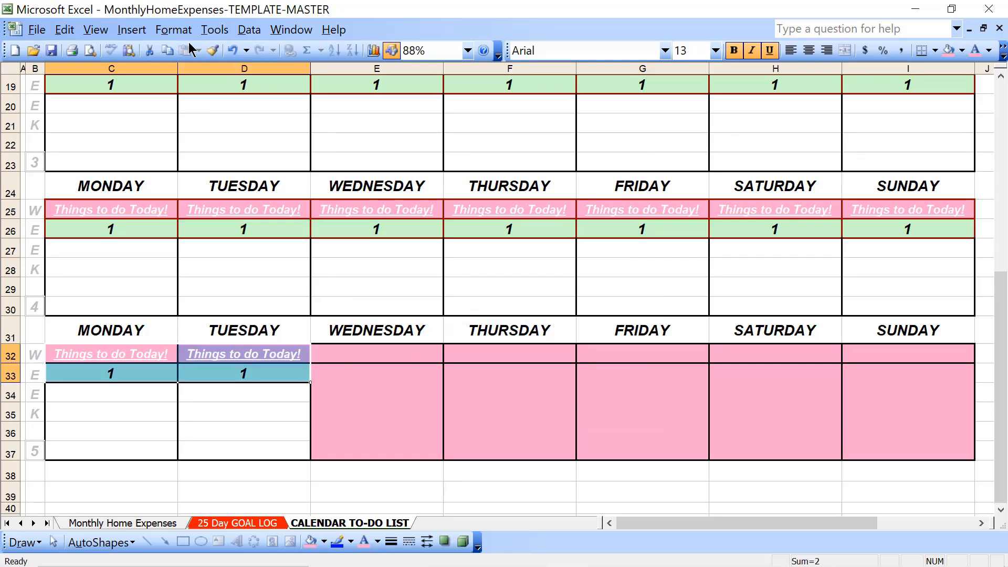
left_click(175, 30)
left_click(208, 49)
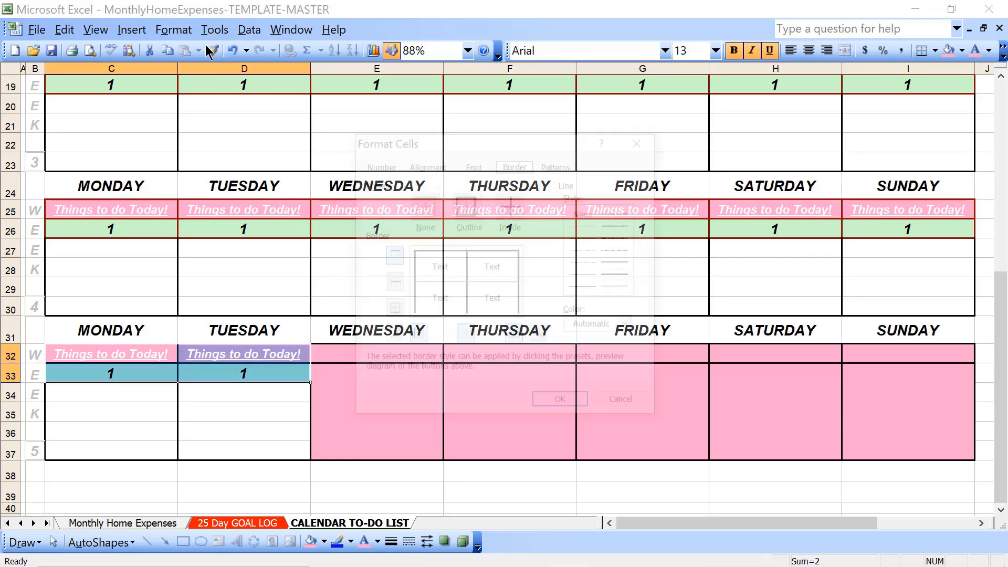
left_click(607, 326)
left_click(645, 458)
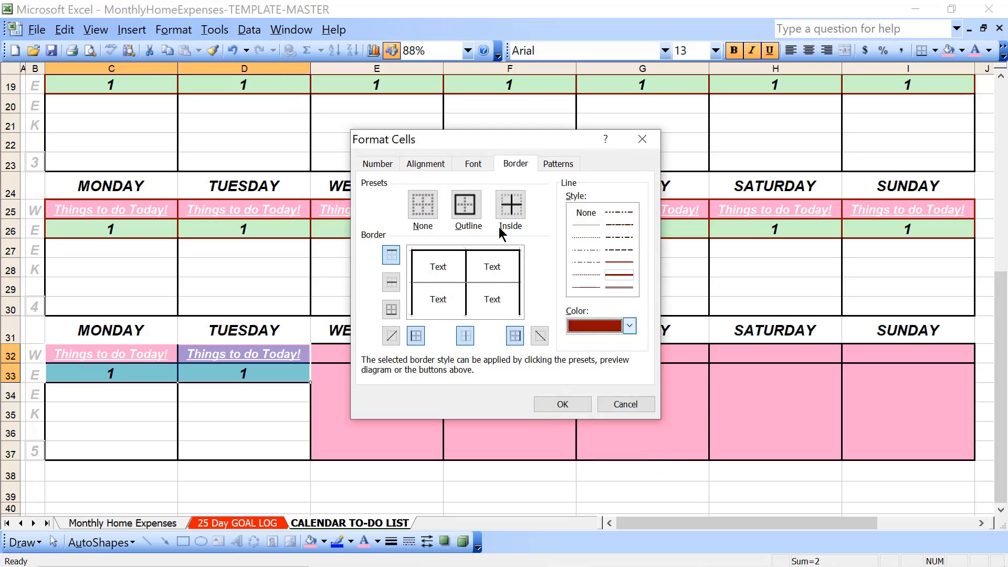
left_click(474, 212)
left_click(503, 207)
left_click(550, 405)
Step: Return to the start of the sheet and review the borders and date rows of the first weeks
key("Up")
key("Up")
key("Up")
key("Up")
key("Up")
key("Up")
key("Up")
key("Up")
key("Up")
key("Up")
key("Up")
key("Up")
key("Up")
key("Up")
key("Up")
key("Up")
key("Up")
key("Up")
key("Up")
key("Up")
key("Up")
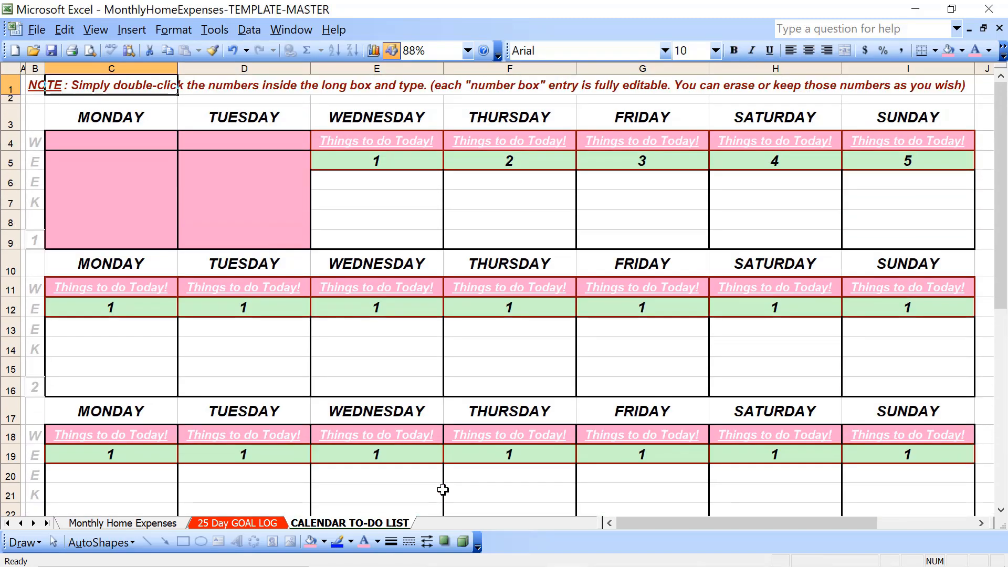
key("Down")
key("Down")
key("Right")
key("Right")
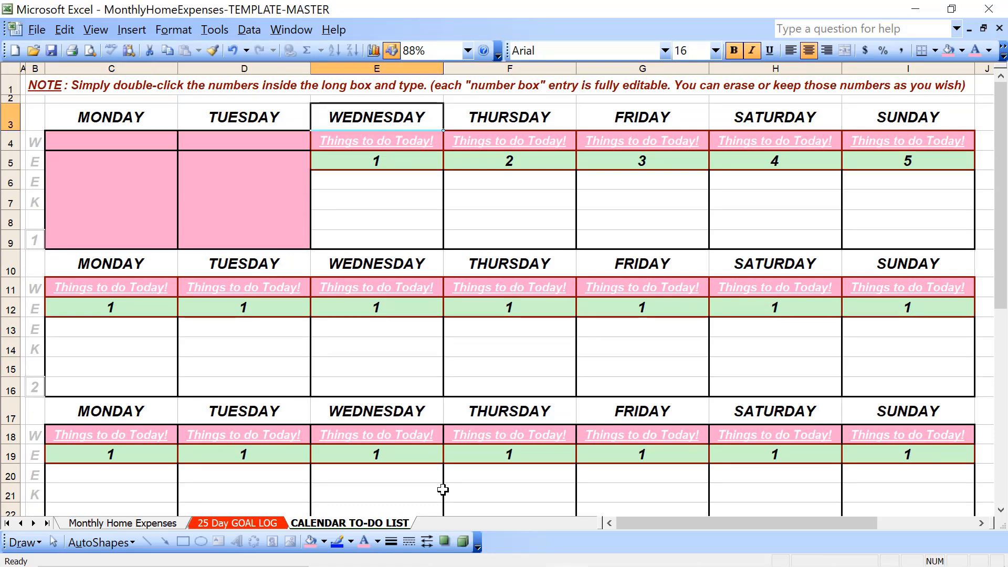
key("Right")
key("Down")
key("Down")
key("Left")
key("Down")
key("Down")
key("Down")
key("Down")
Step: Enter the week 2 dates 6 through 12 in the green date cells from Monday to Sunday
left_click(145, 314)
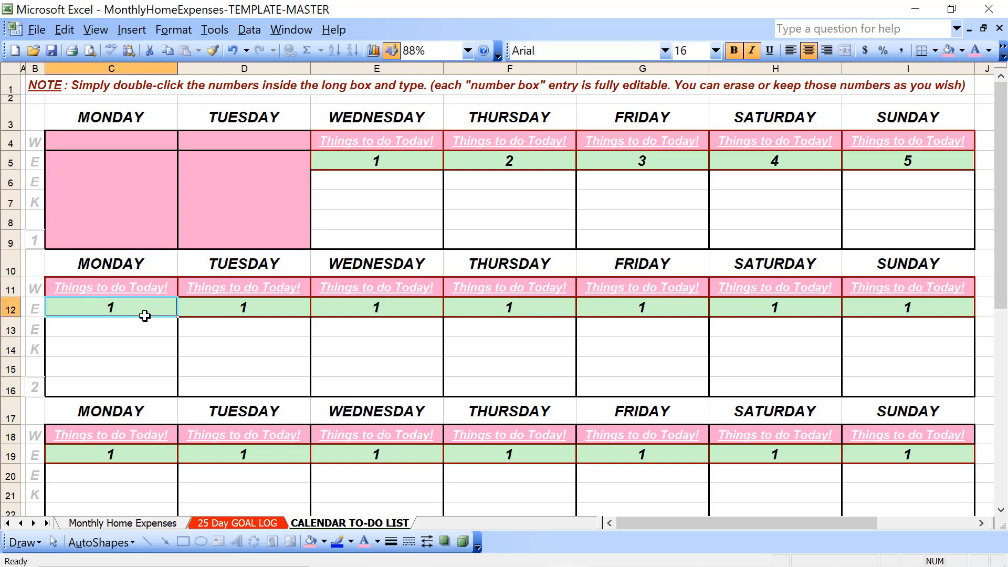
type("6")
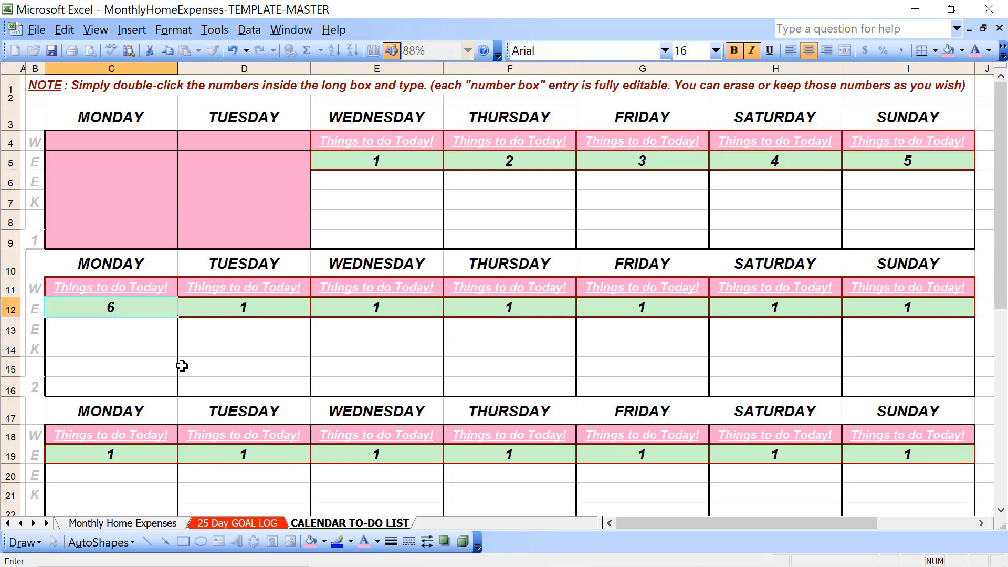
key("Tab")
type("7")
key("Tab")
type("8")
key("Tab")
type("9")
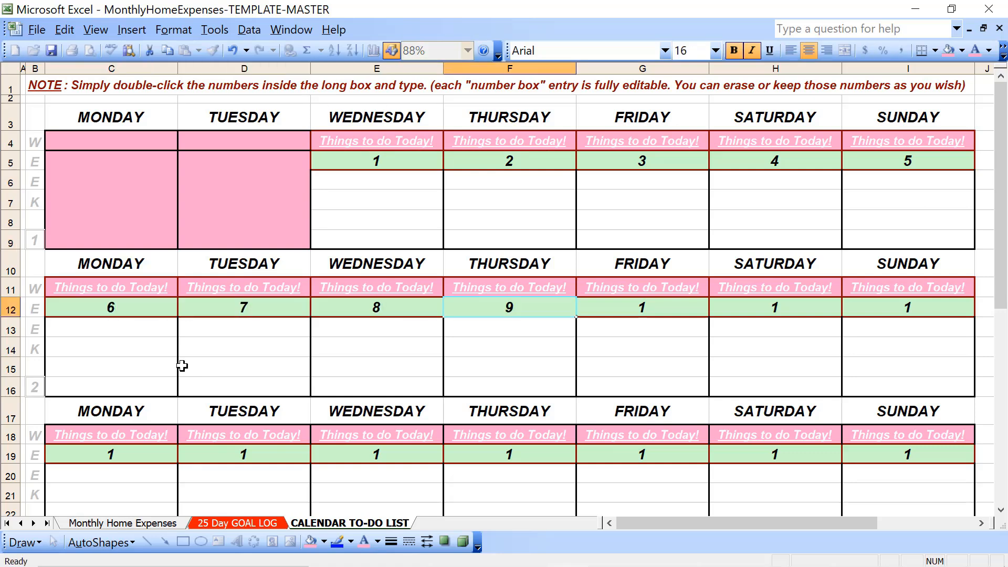
key("Tab")
type("10")
key("Tab")
type("11")
key("Tab")
type("1")
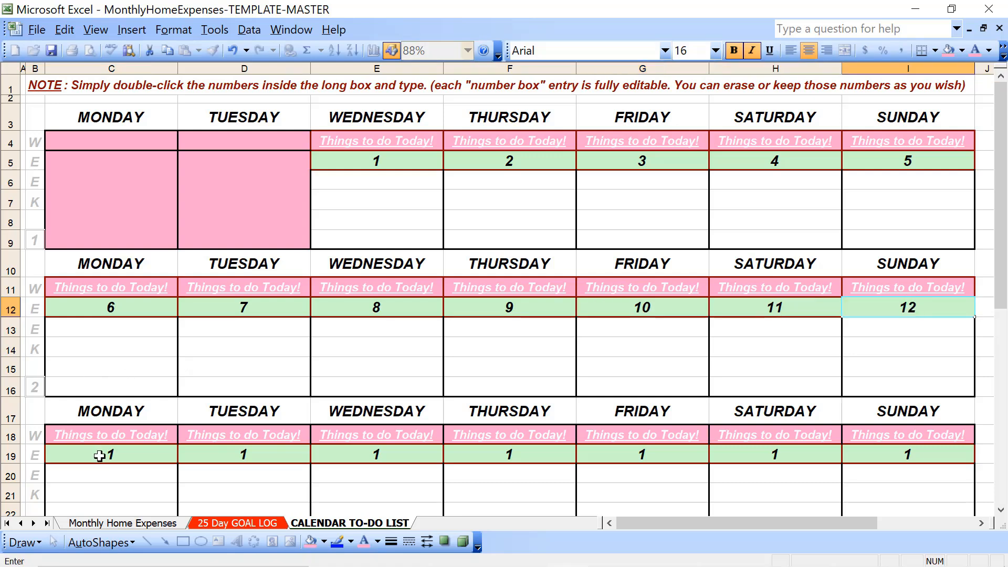
Step: Enter the week 3 dates 13 through 19 in the green date cells from Monday to Sunday
left_click(100, 456)
type("13")
key("Tab")
type("14")
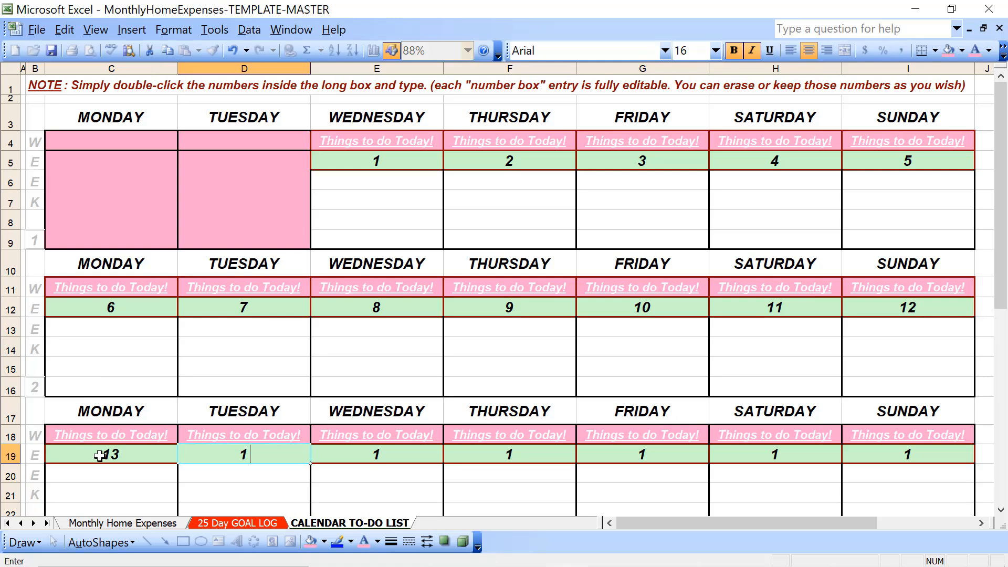
key("Tab")
type("15")
key("Tab")
type("16")
key("Tab")
type("17")
key("Tab")
type("18")
key("Tab")
type("1")
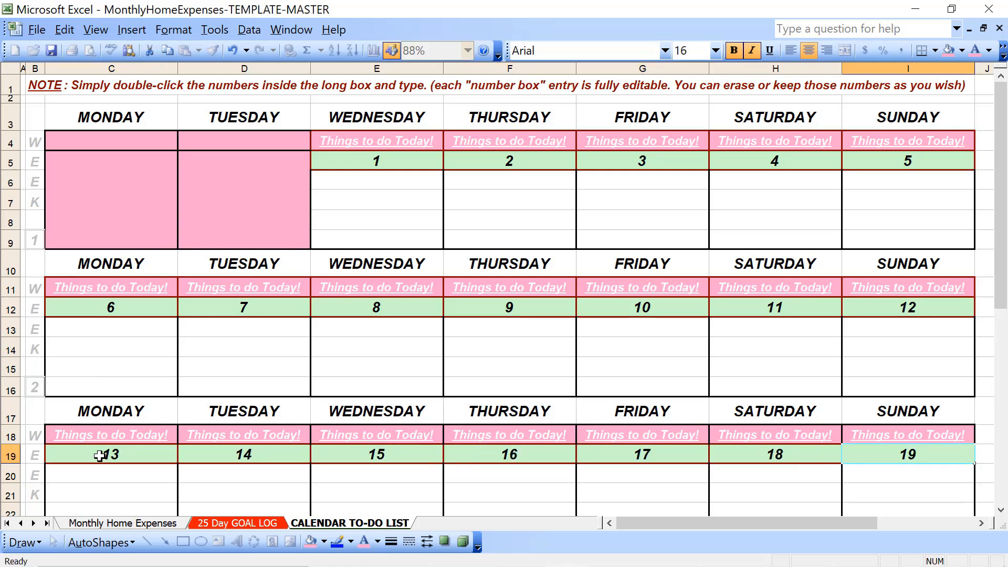
type("9")
key("Tab")
Step: Enter the week 4 dates 20 through 26 in the green date cells from Monday to Sunday
key("Left")
key("Left")
key("Left")
key("Left")
key("Left")
key("Left")
key("Left")
key("Left")
key("Left")
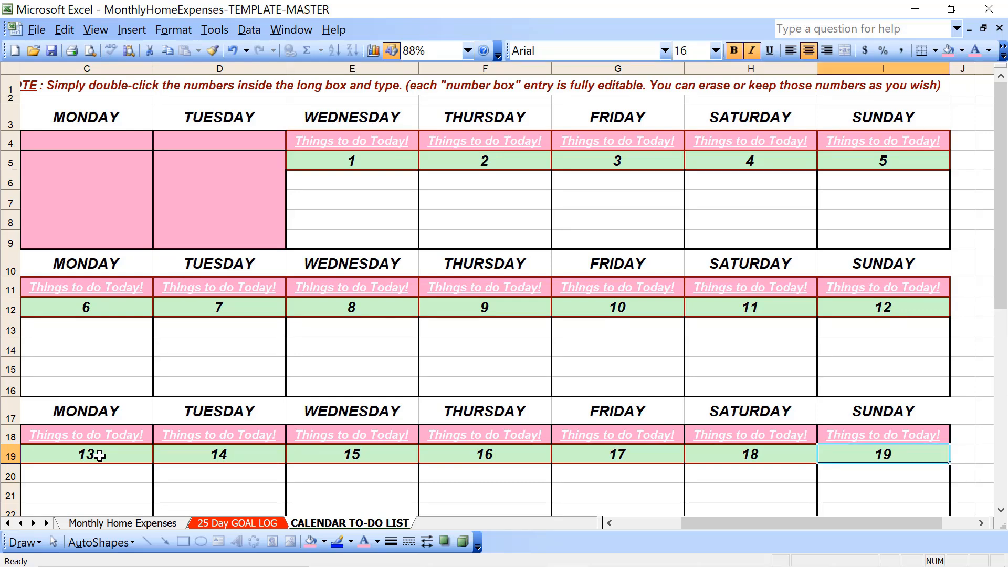
key("Down")
key("Down")
key("Down")
key("Down")
key("Down")
key("Down")
key("Down")
key("Down")
key("Down")
key("Down")
key("Down")
key("Down")
key("Down")
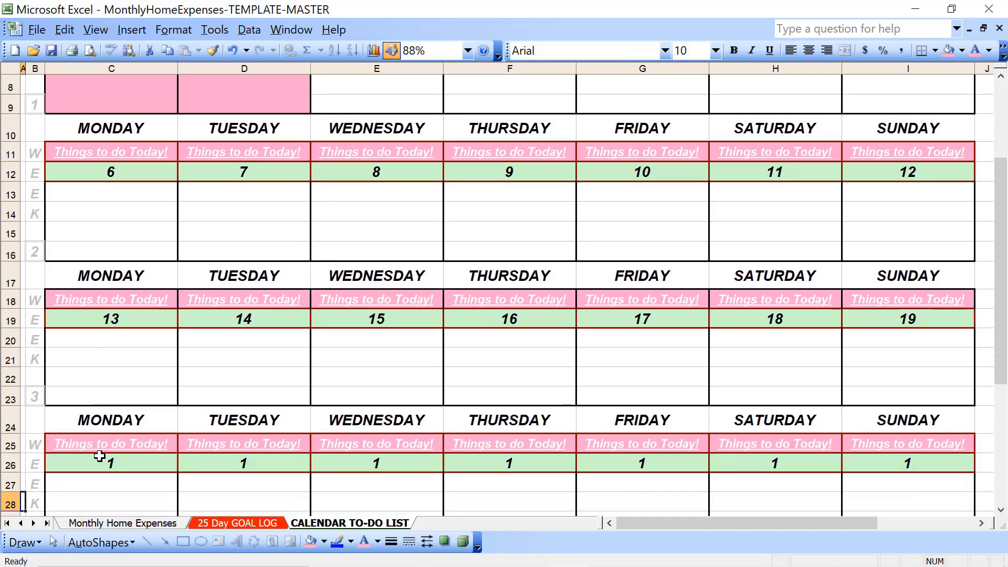
key("Down")
key("Down")
key("Down")
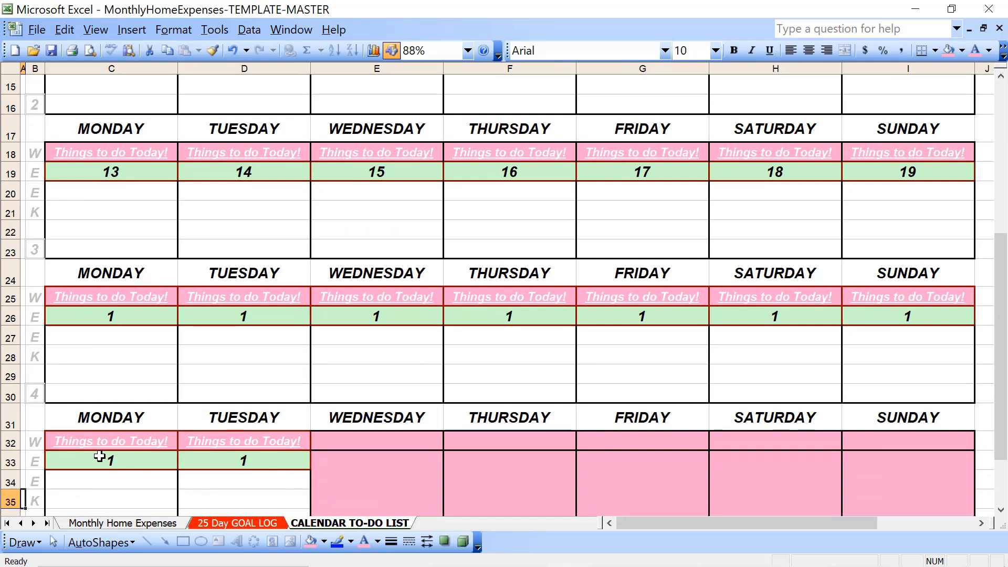
left_click(133, 317)
type("20")
key("Tab")
type("21")
key("Tab")
type("22")
key("Tab")
type("23")
key("Tab")
type("24")
key("Tab")
type("2")
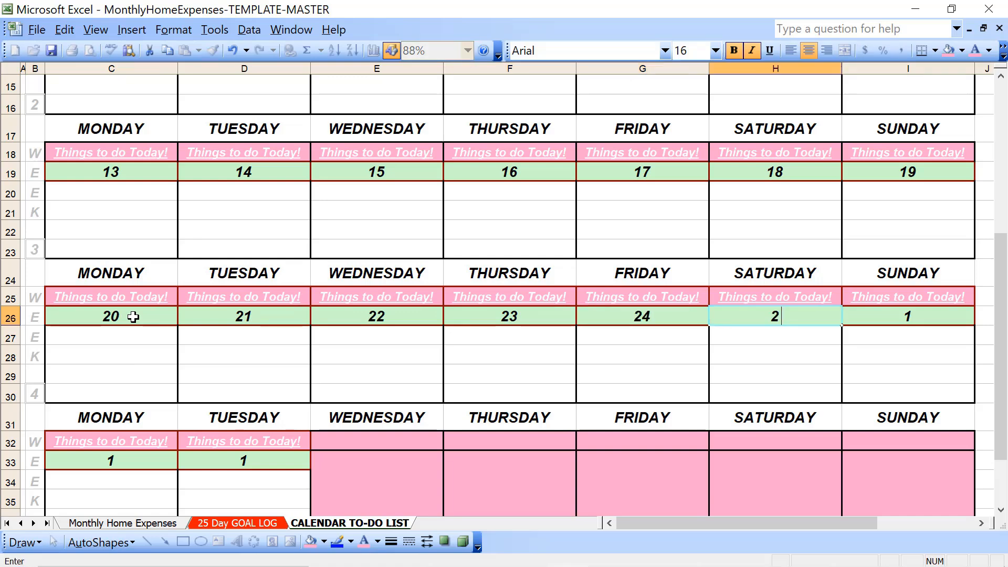
type("5")
key("Tab")
type("26")
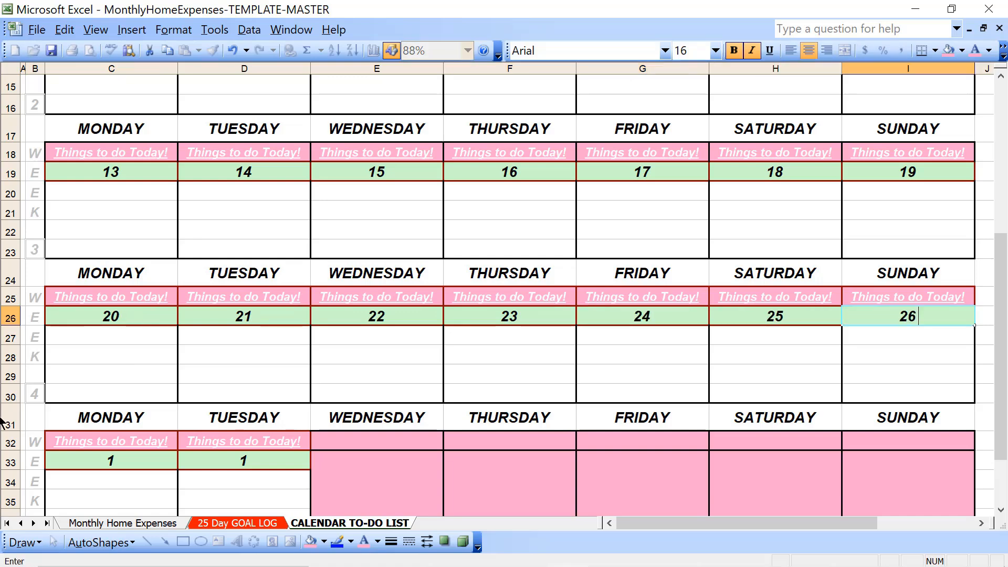
Step: Enter 26 for Monday and 28 for Tuesday in the week 5 green date cells
left_click(110, 460)
type("26")
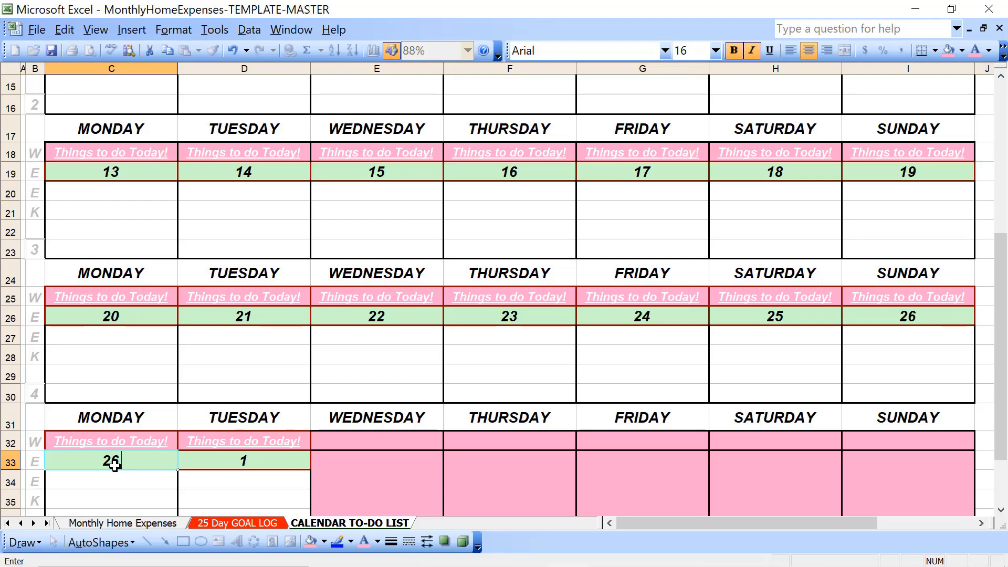
key("Tab")
type("2")
key("Return")
Step: Enter FEBRUARY in D6 and 2023 in D7, inside the pink unused Tuesday block of week 1
key("Up")
key("Up")
key("Up")
key("Up")
key("Up")
key("Up")
key("Up")
key("Up")
key("Up")
key("Up")
key("Up")
key("Up")
key("Up")
key("Up")
key("Up")
key("Up")
key("Up")
key("Up")
key("Up")
key("Up")
key("Up")
key("Up")
key("Up")
key("Up")
key("Up")
key("Up")
key("Up")
key("Up")
key("Up")
key("Up")
key("Up")
key("Up")
key("Up")
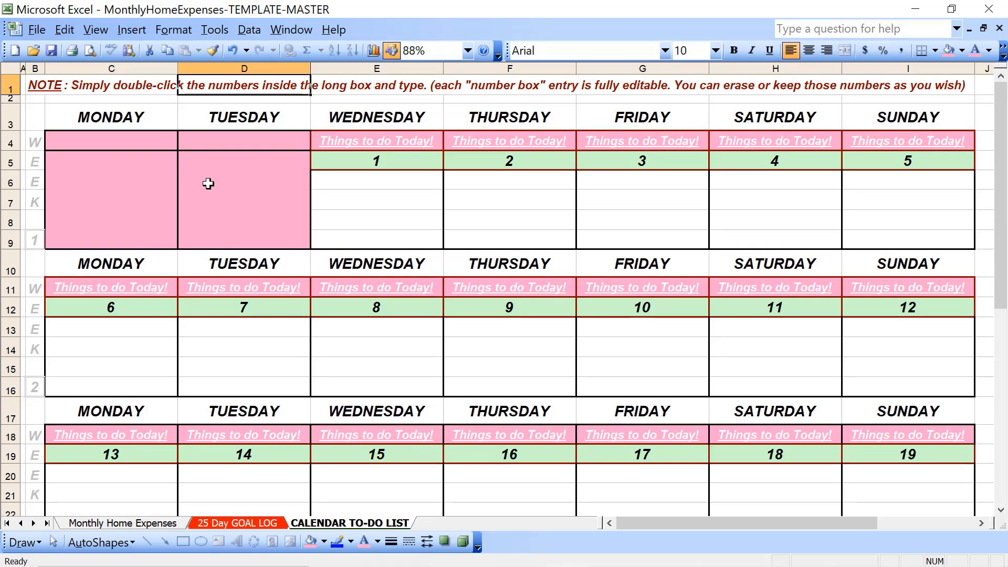
left_click(206, 191)
key("Up")
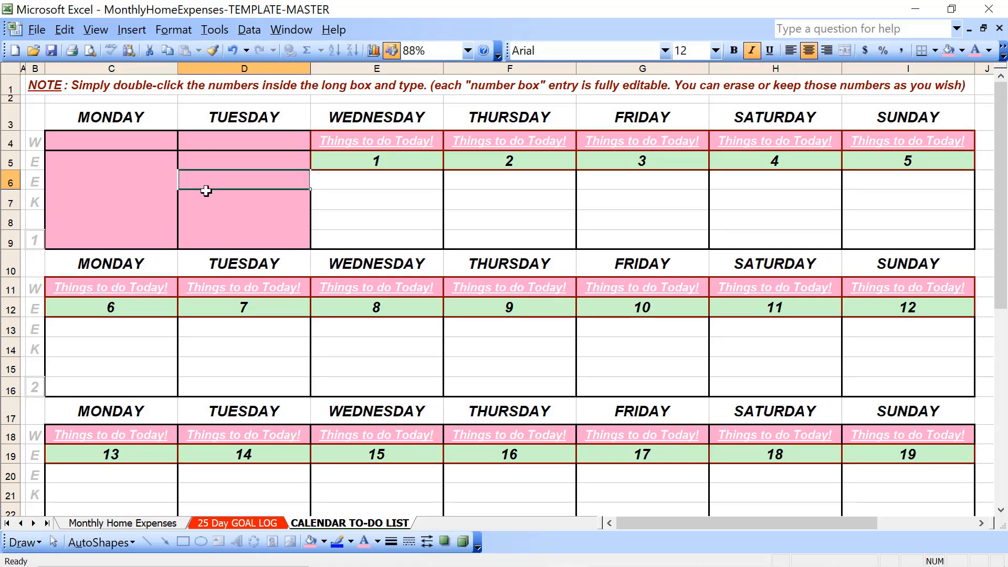
type("FEBRUARY")
key("Return")
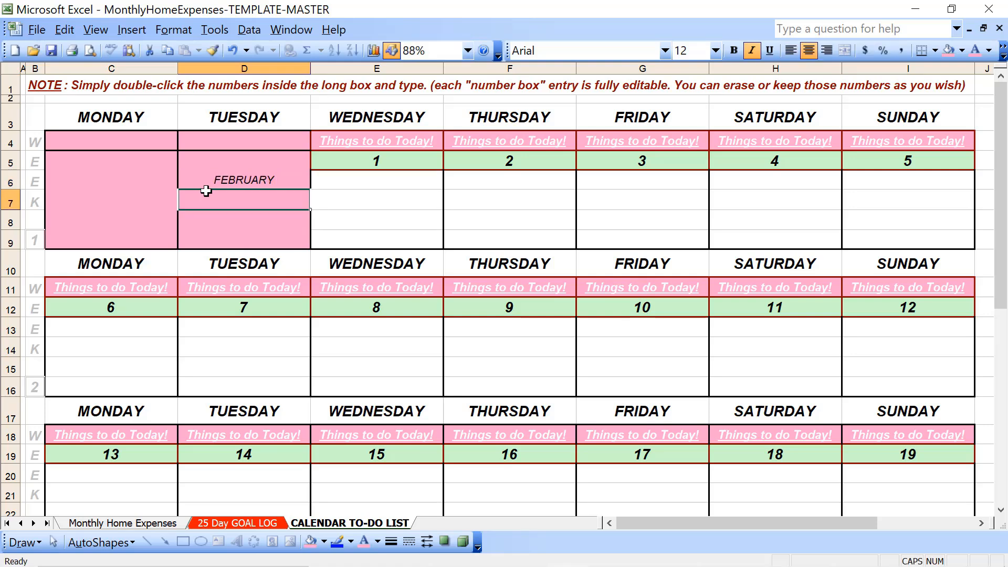
type("2023")
key("ctrl+Return")
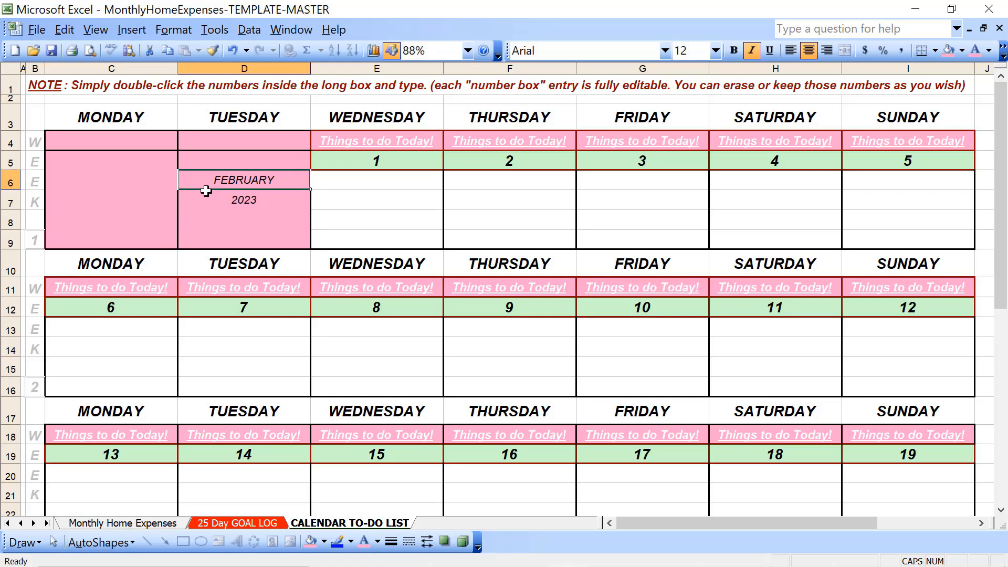
Step: Format the FEBRUARY and 2023 cells in week 1 as bold, size 20, white text
left_click_drag(206, 190, 205, 188)
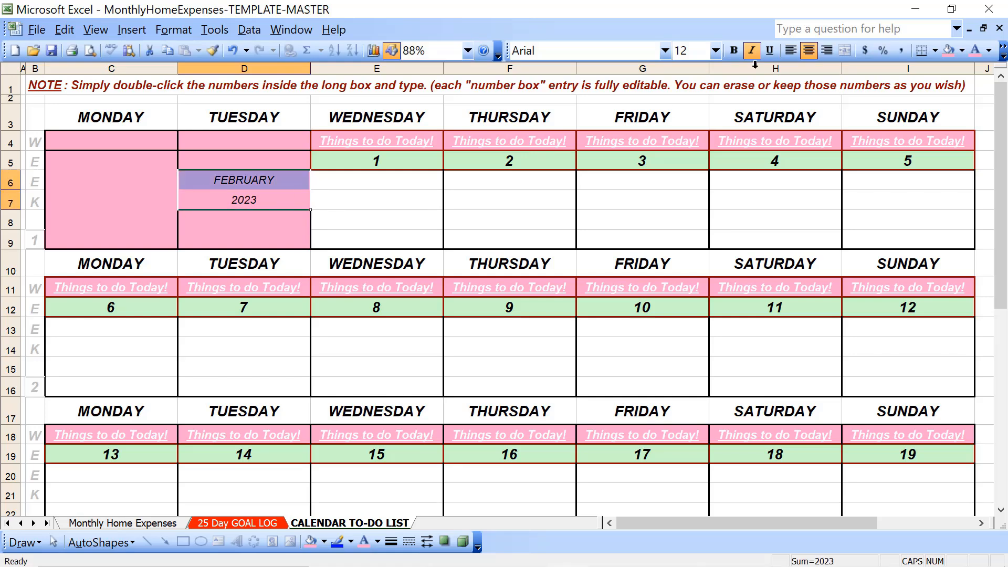
left_click(735, 50)
left_click(716, 50)
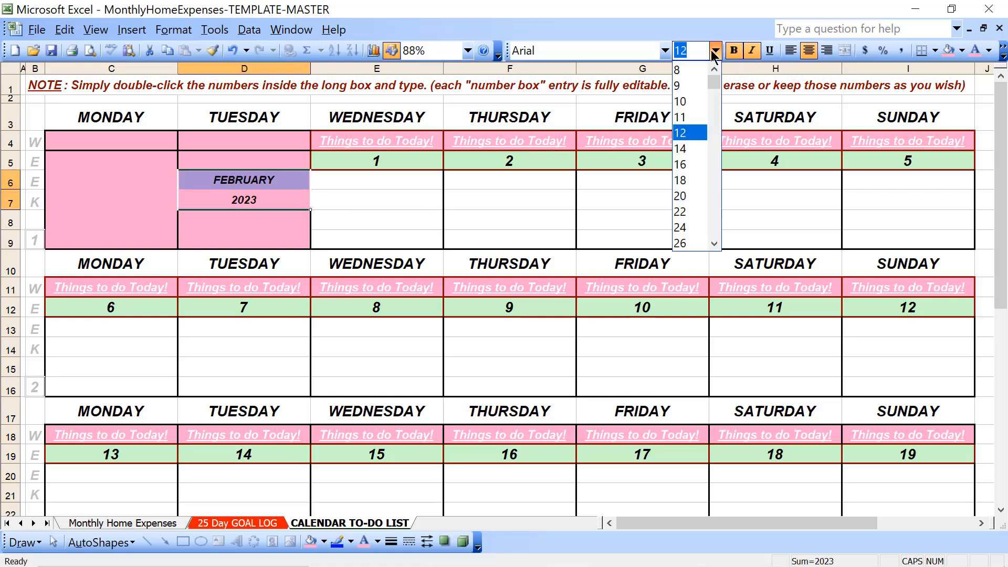
left_click(688, 195)
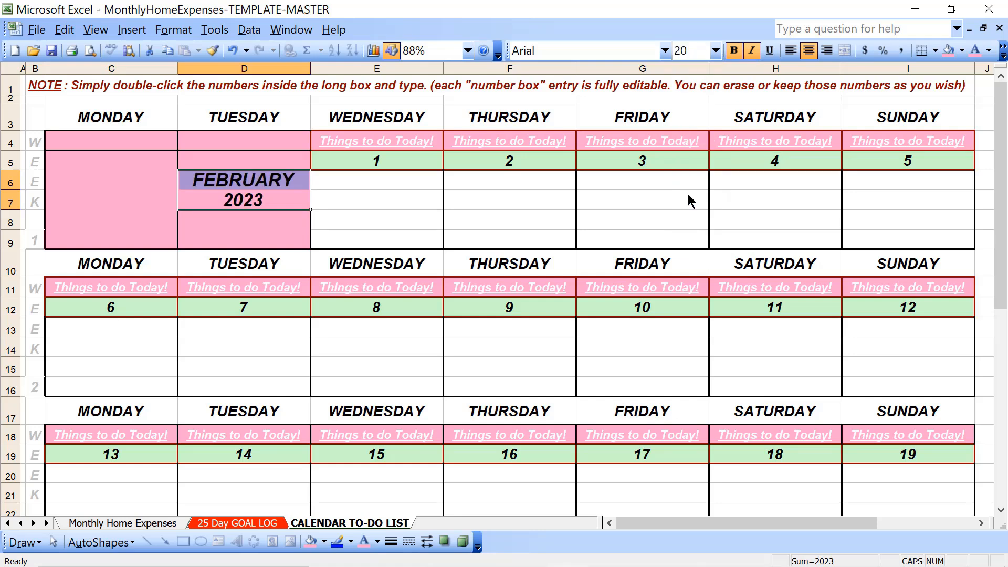
left_click(989, 50)
left_click(999, 157)
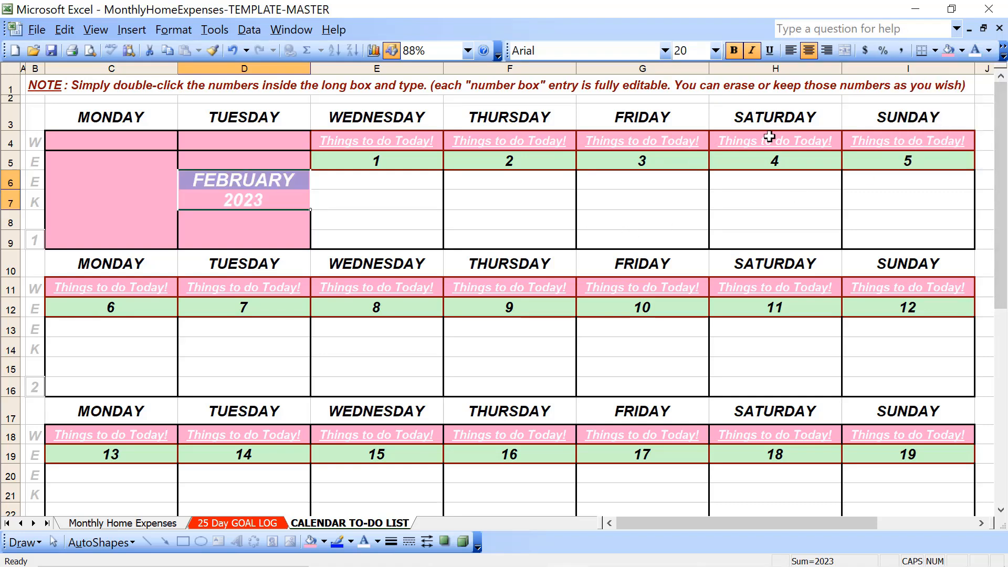
Step: Try the Algerian font on the selected FEBRUARY and 2023 cells
left_click(666, 52)
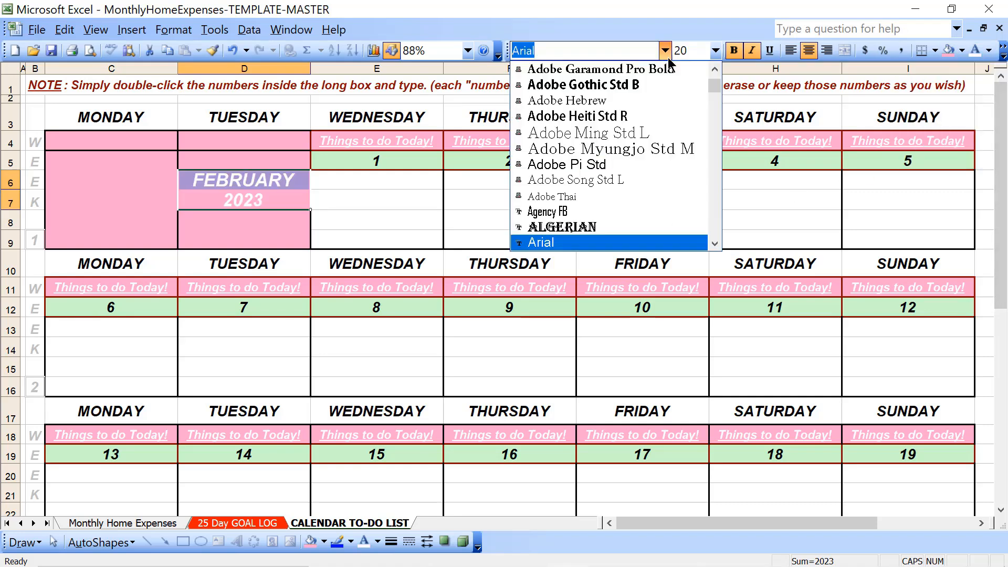
left_click(613, 226)
left_click(386, 215)
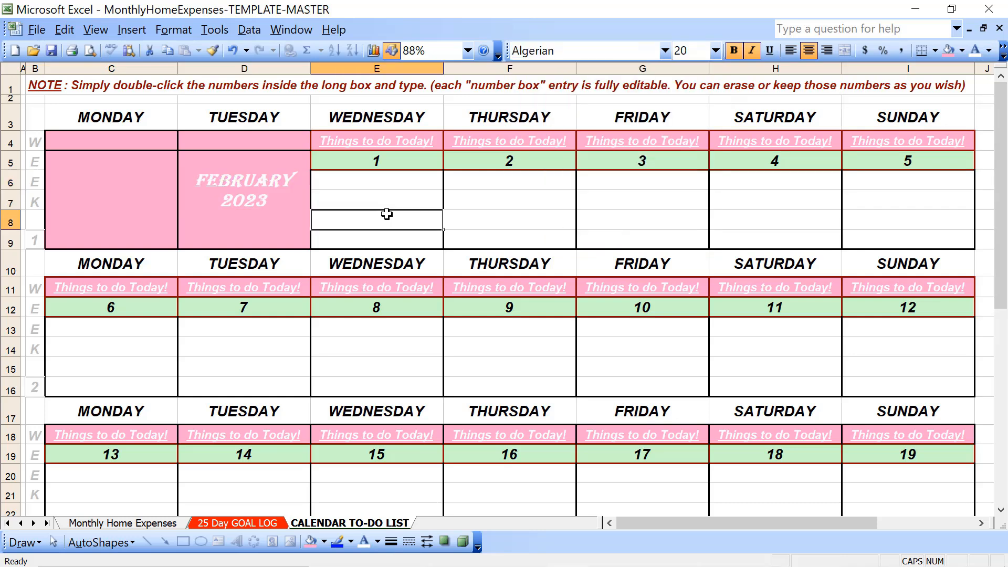
Step: Change the font of the FEBRUARY cell and the 2023 cell in week 1 to Arial Black
left_click(266, 185)
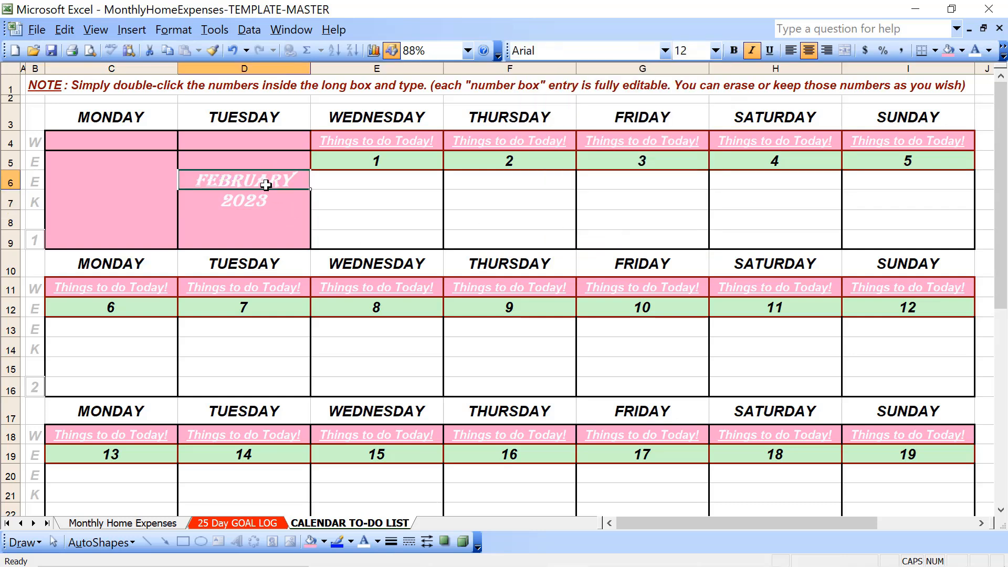
left_click(665, 50)
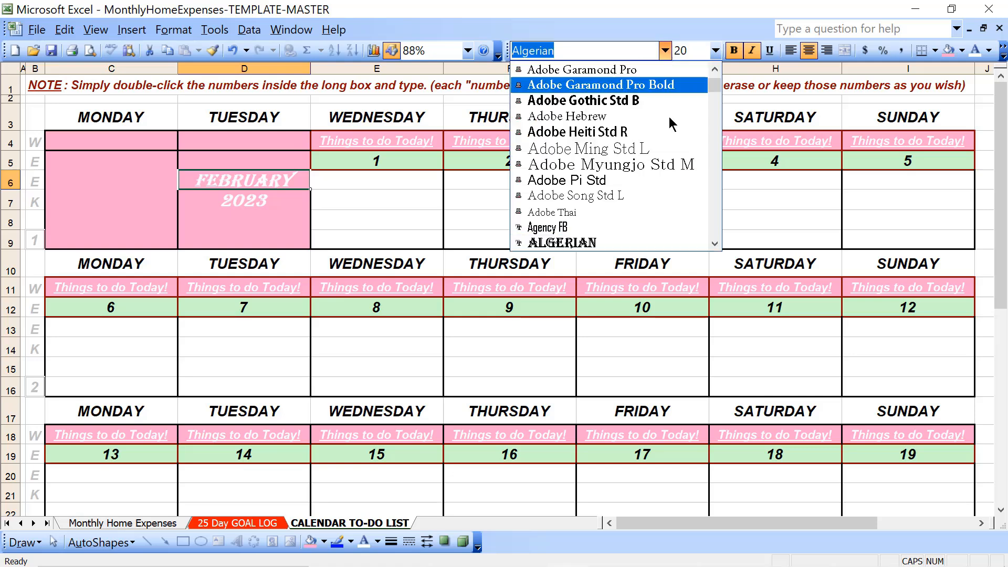
left_click(715, 201)
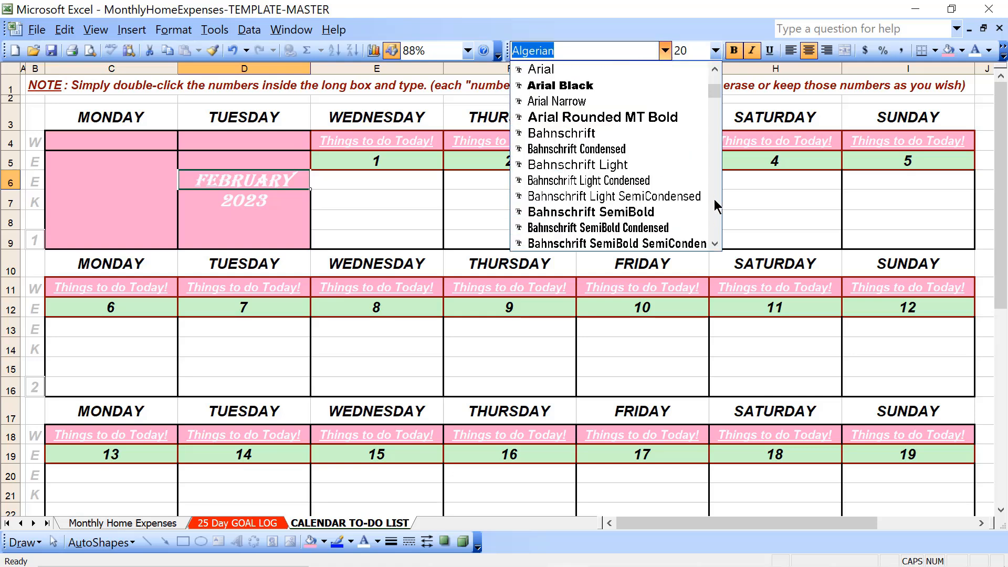
left_click(632, 86)
left_click(488, 215)
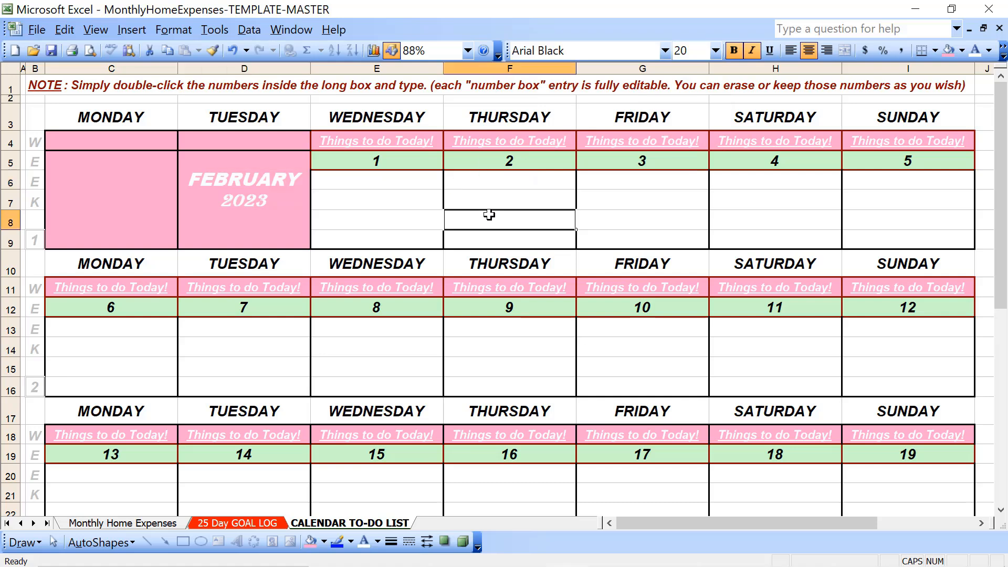
left_click(230, 203)
left_click(666, 51)
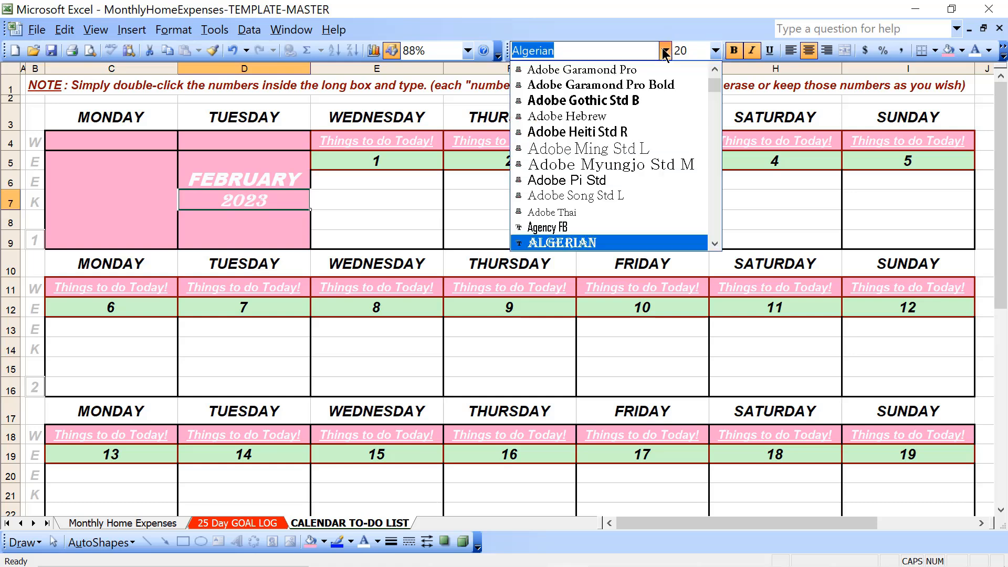
left_click(715, 69)
scroll(574, 168, "down", 4)
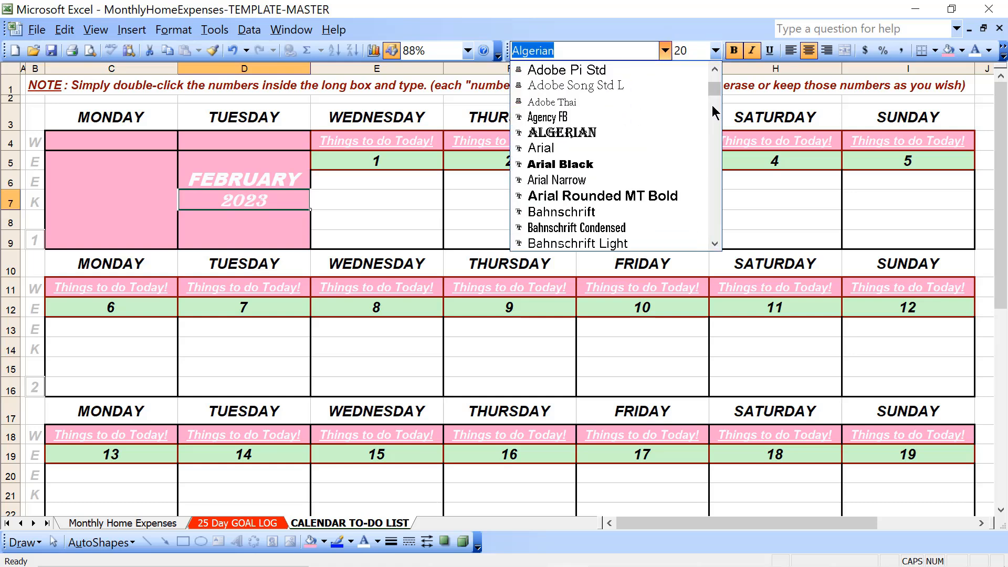
left_click(574, 165)
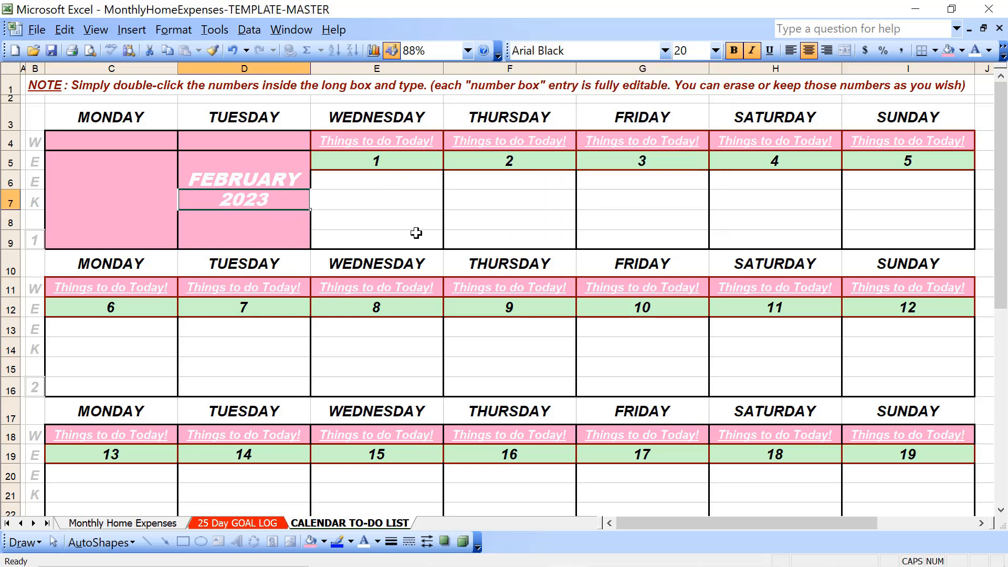
Step: Set the font size of the 2023 and FEBRUARY cells in week 1 to 22
left_click(715, 50)
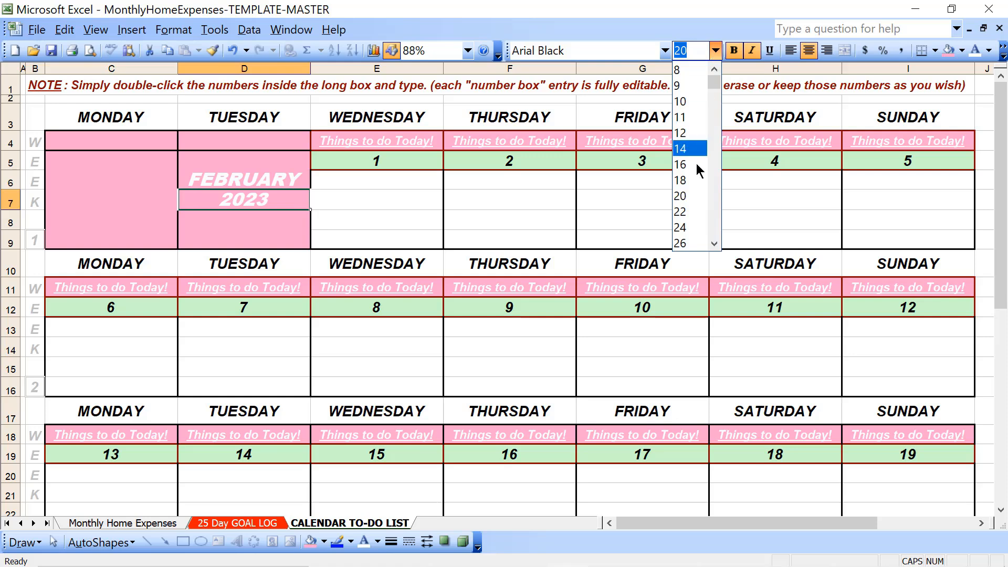
left_click(691, 212)
left_click(277, 183)
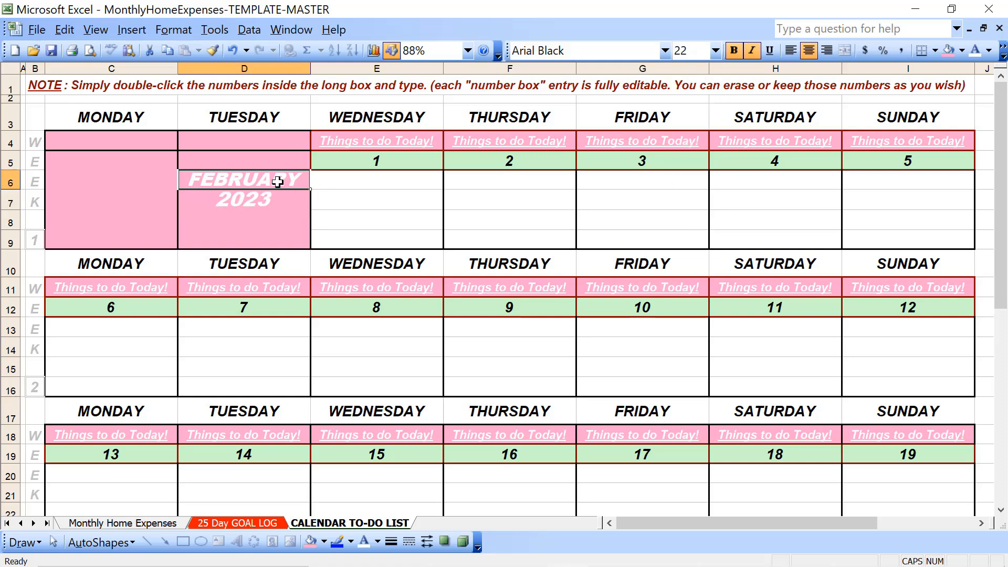
left_click(715, 51)
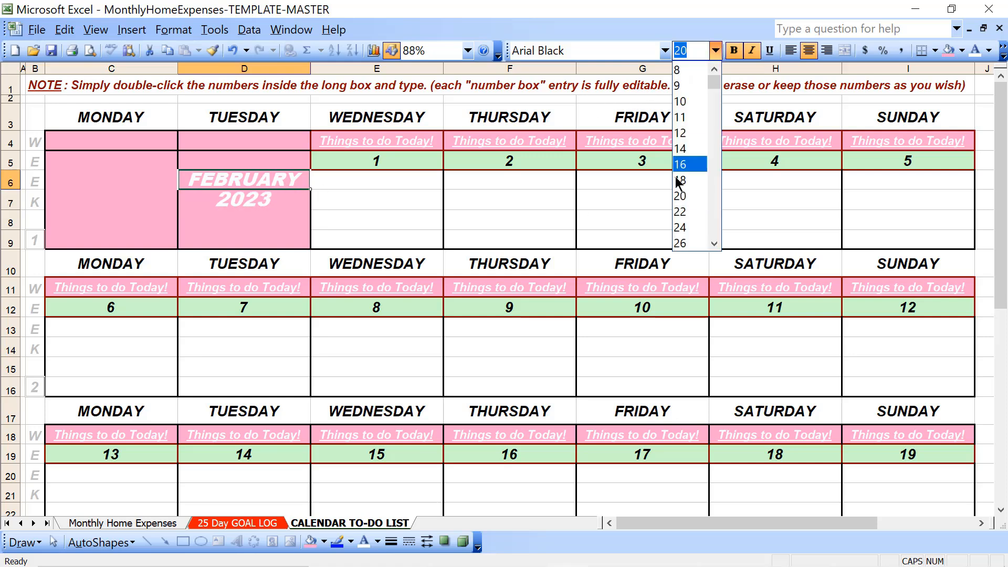
left_click(683, 211)
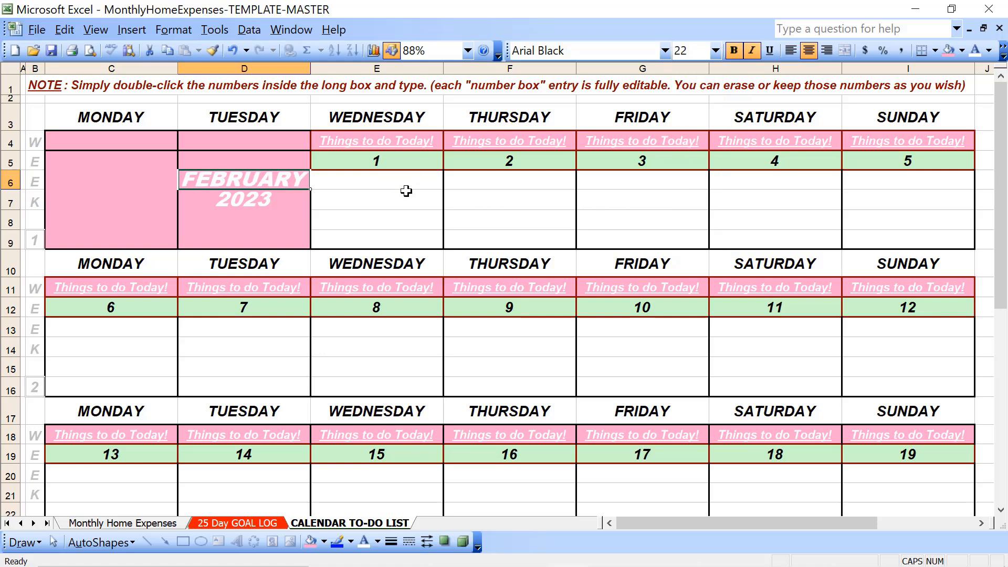
left_click(397, 242)
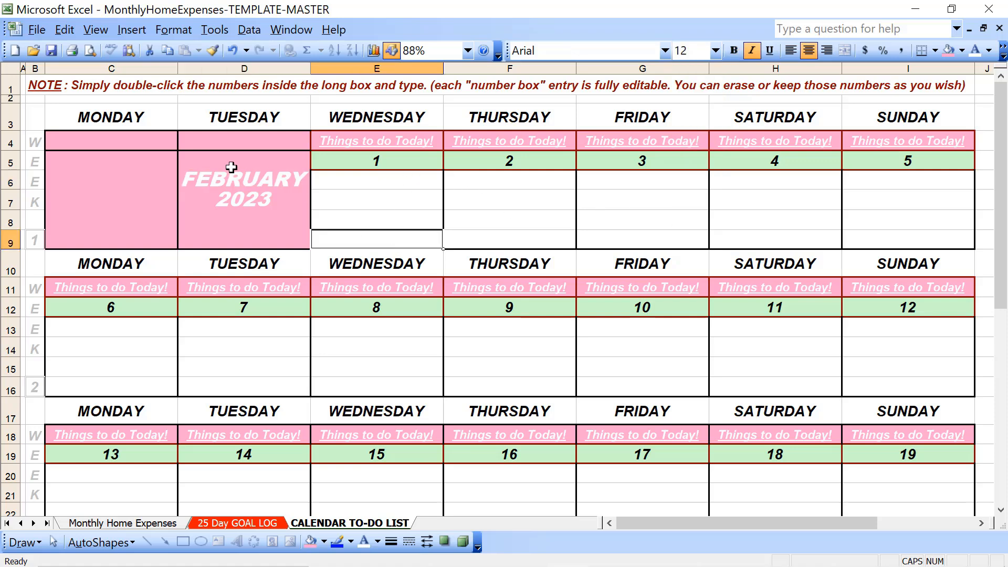
Step: Set the font of both the FEBRUARY and 2023 cells, D6 and D7, to Algerian
left_click(229, 183)
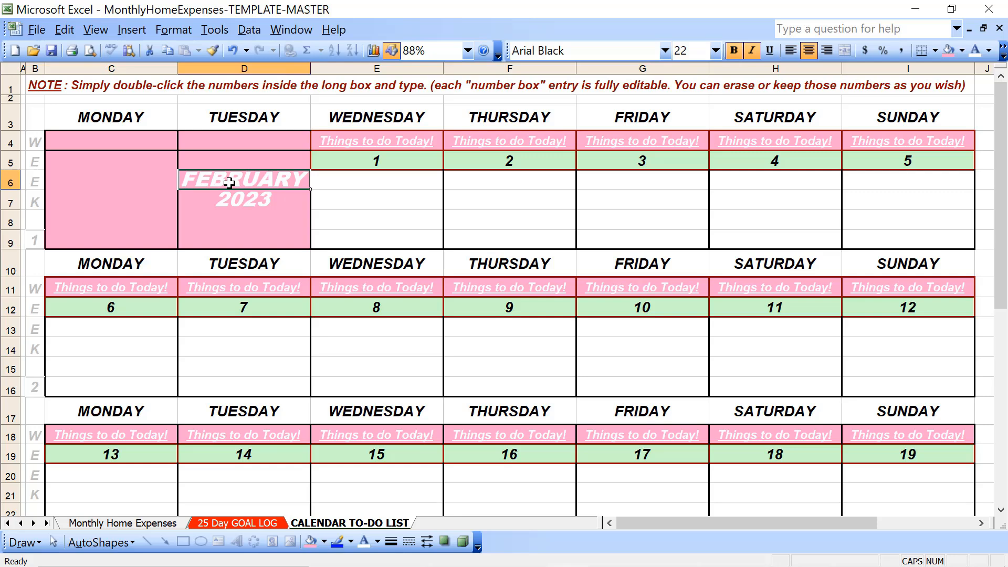
key("shift+Down")
left_click(665, 50)
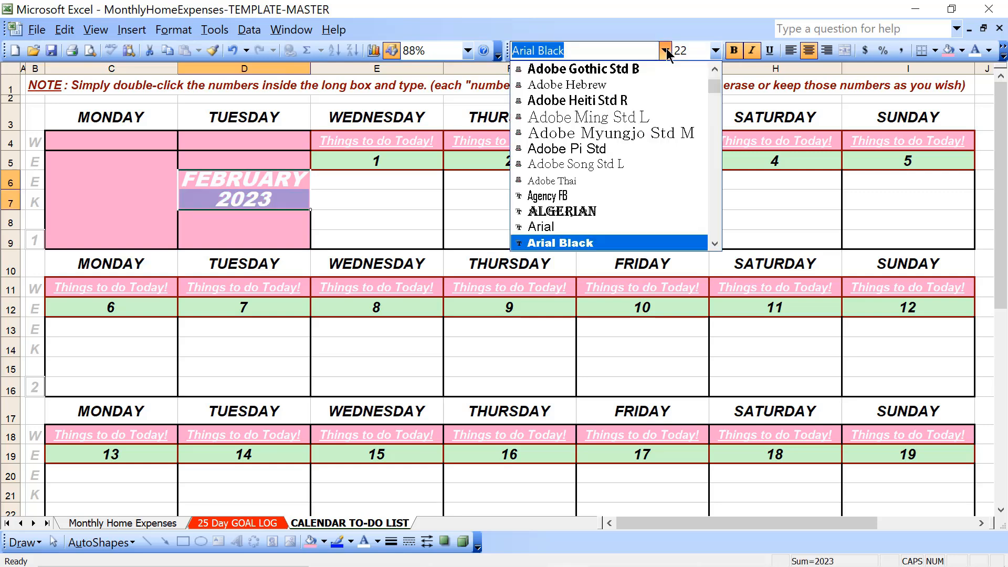
left_click(620, 211)
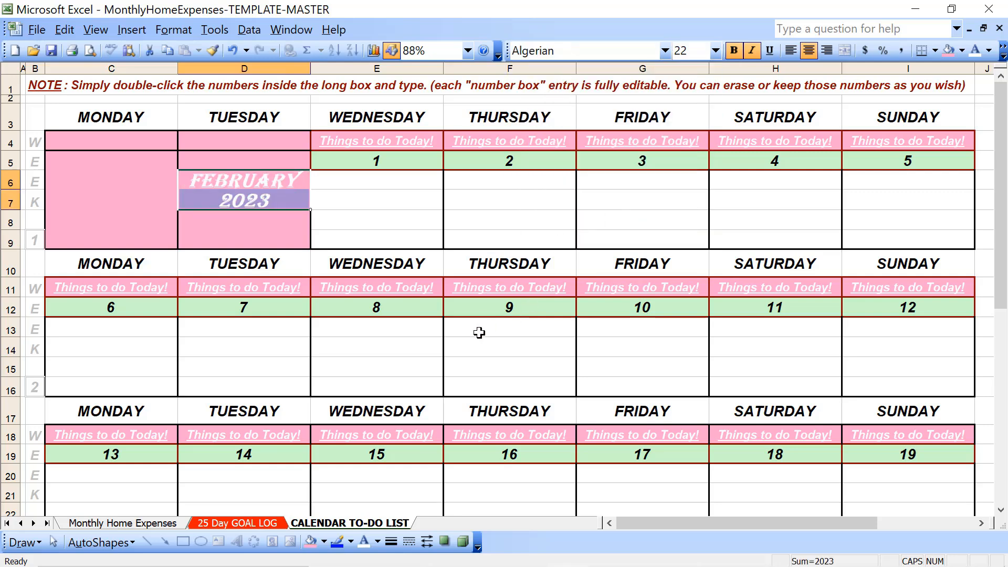
Step: Copy the FEBRUARY 2023 cells into E34 and E35 of the pink unused Wednesday block in week 5
key("ctrl+c")
scroll(478, 334, "down", 8)
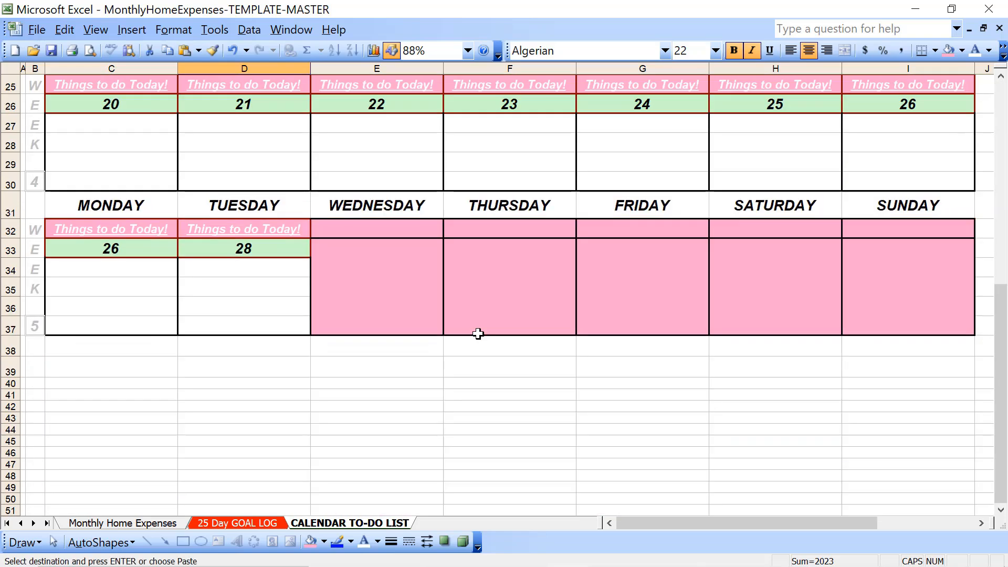
left_click(396, 281)
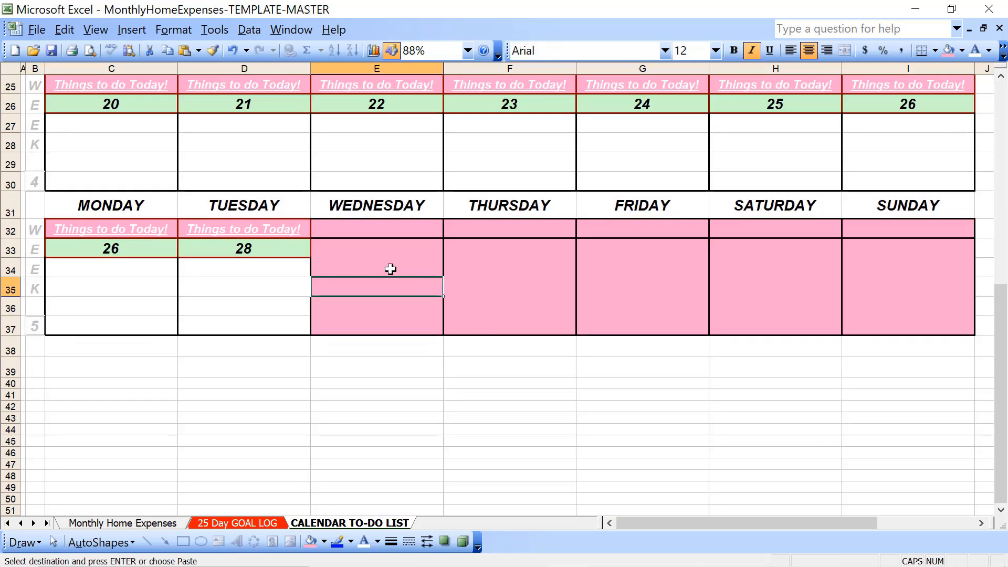
left_click(388, 265, "shift")
key("ctrl+v")
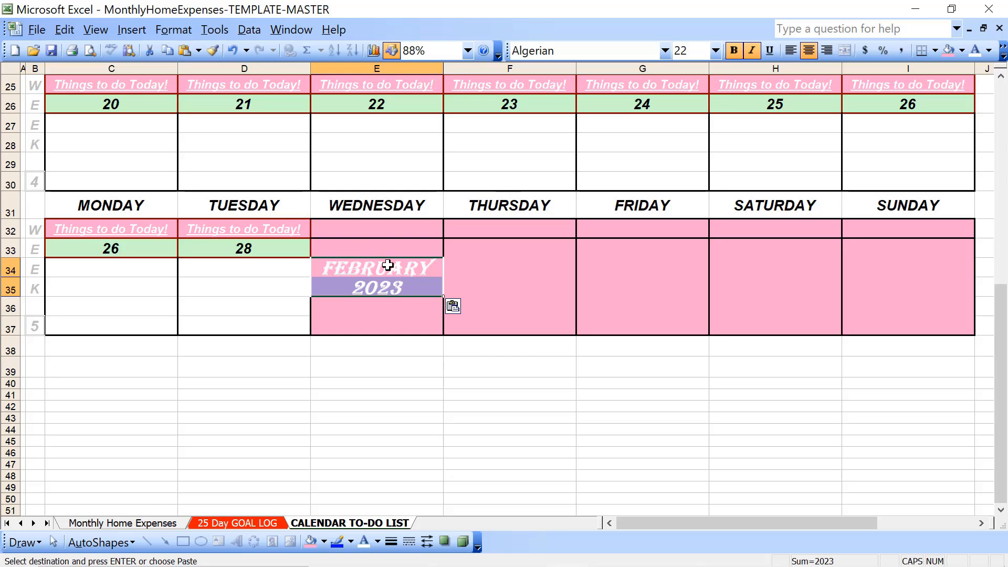
Step: Enter "Workout Day!" in cell E9, the last line of the Wednesday 1 box
left_click(379, 358)
key("Up")
key("Up")
key("Up")
key("Up")
key("Up")
key("Up")
key("Up")
key("Up")
key("Up")
key("Up")
key("Up")
key("Up")
key("Up")
key("Up")
key("Up")
key("Up")
key("Up")
key("Up")
key("Up")
key("Up")
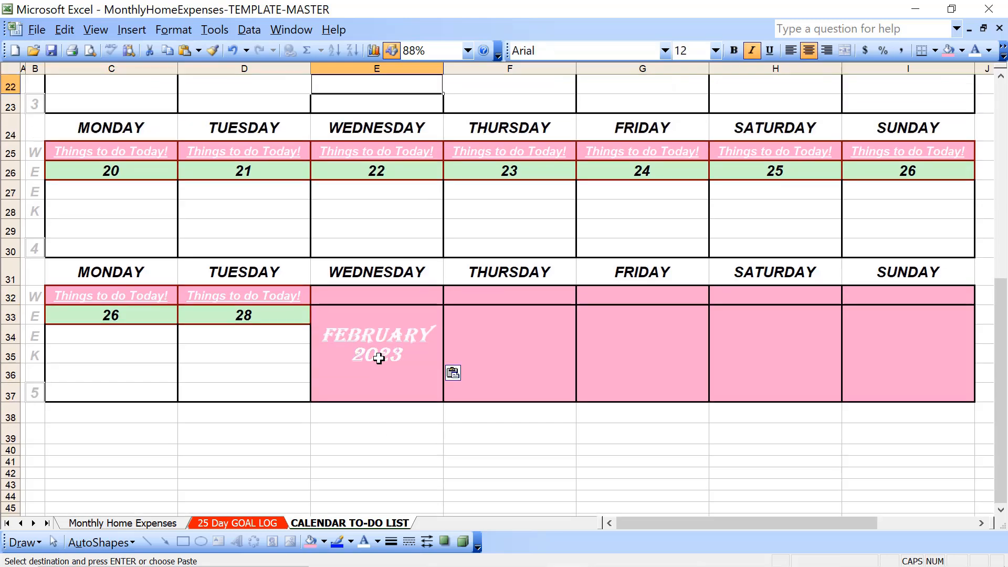
key("Up")
key("Up")
key("Up")
key("Up")
key("Up")
key("Up")
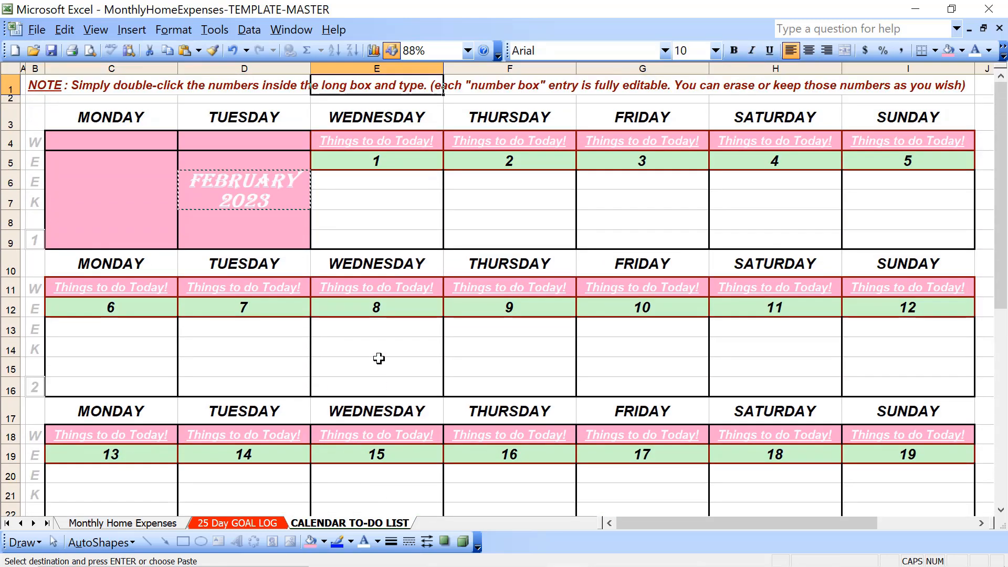
left_click(376, 223)
left_click(387, 238)
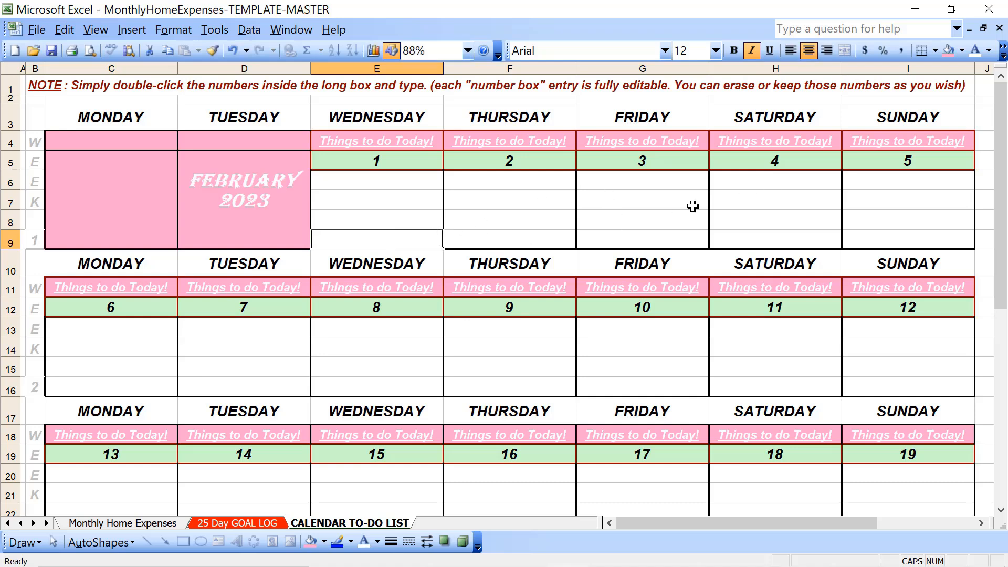
key("BackSpace")
key("BackSpace")
key("BackSpace")
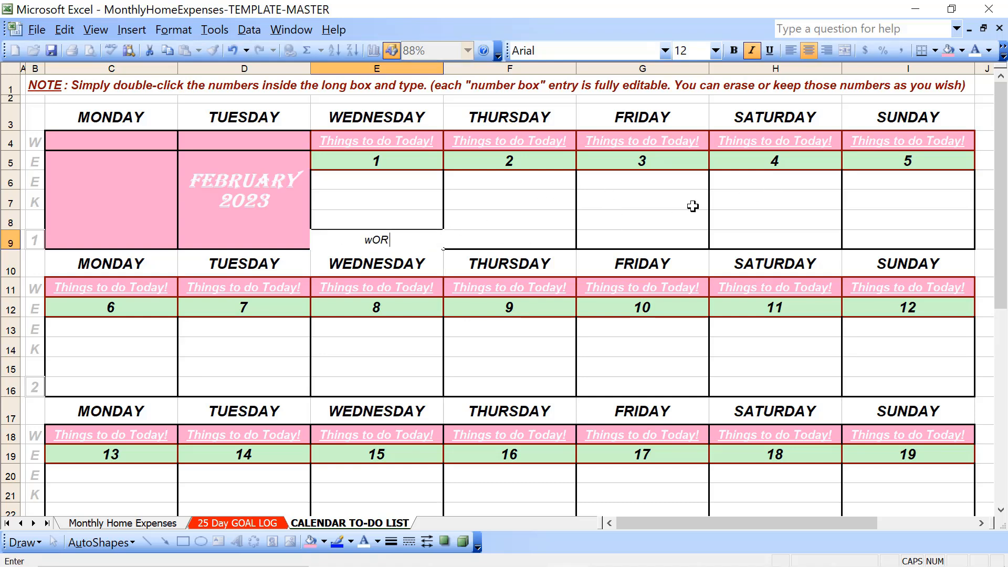
type("Workout Day!")
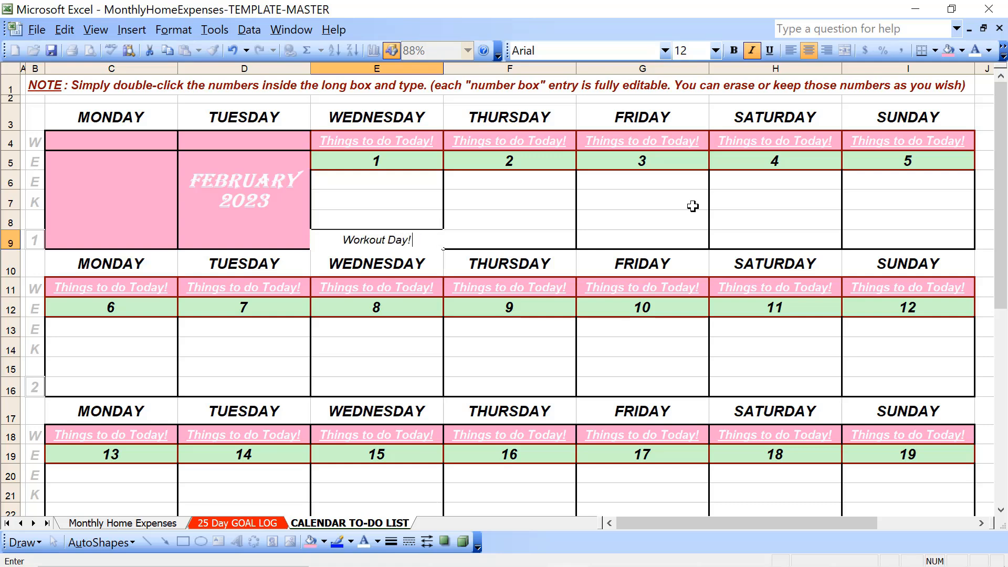
key("Return")
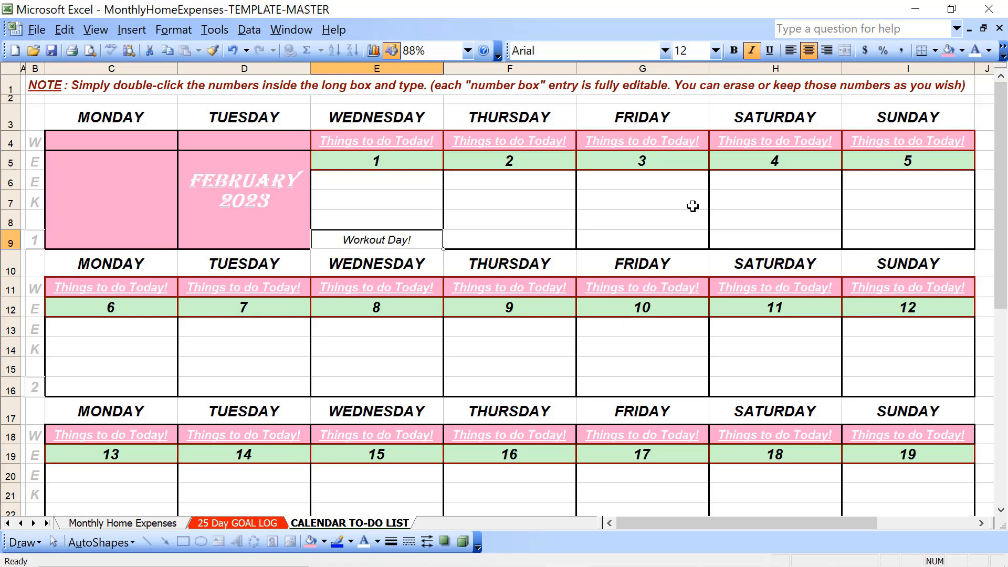
Step: Copy the "Workout Day!" entry into G9, the last line of the Friday 3 box
key("ctrl+c")
key("Right")
key("Right")
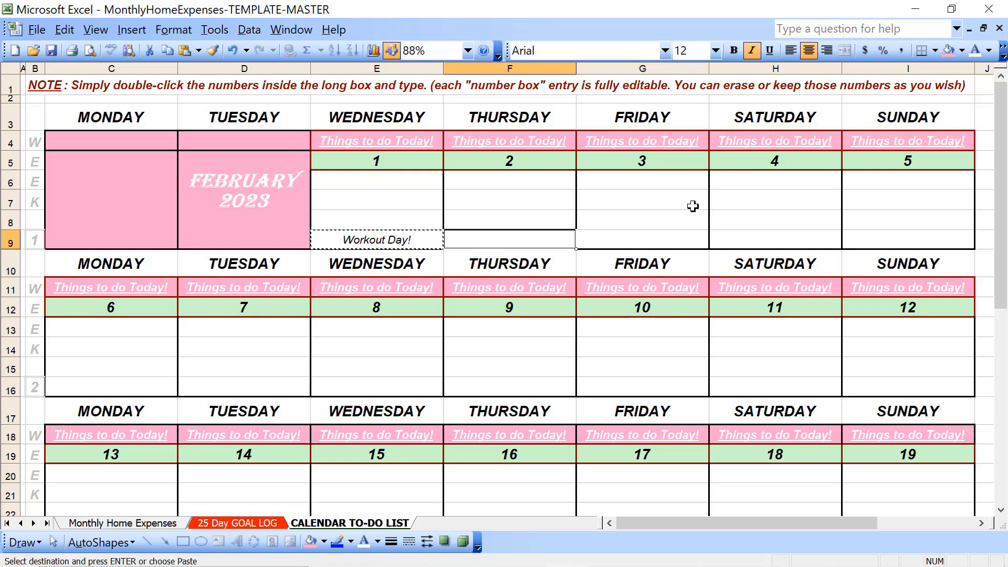
key("ctrl+v")
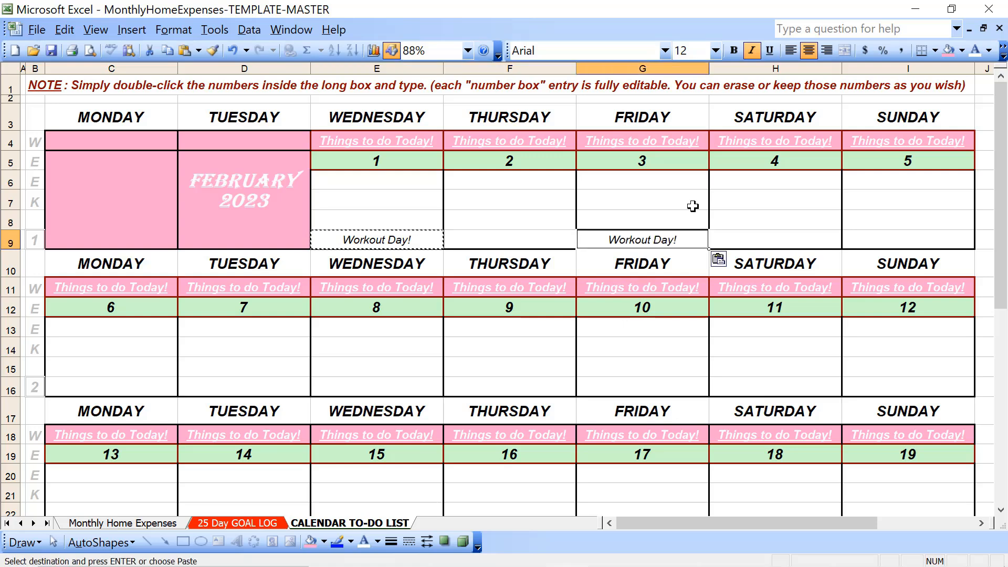
Step: Paste "Workout Day!" into the last line of week 2's Monday, Wednesday and Friday boxes (C16, E16, G16)
left_click(153, 381)
key("ctrl+v")
key("Right")
key("Right")
key("ctrl+v")
key("Right")
key("Right")
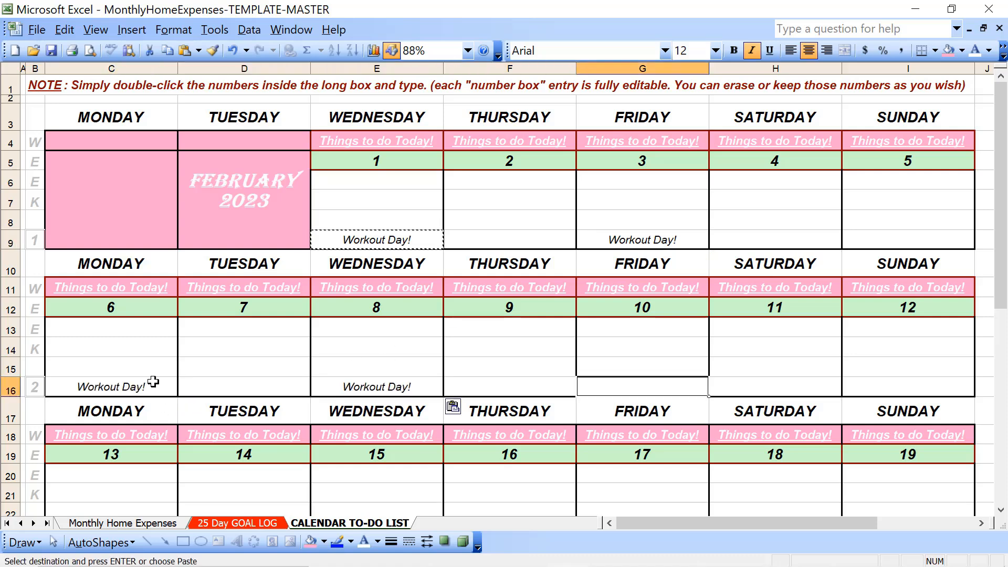
key("ctrl+v")
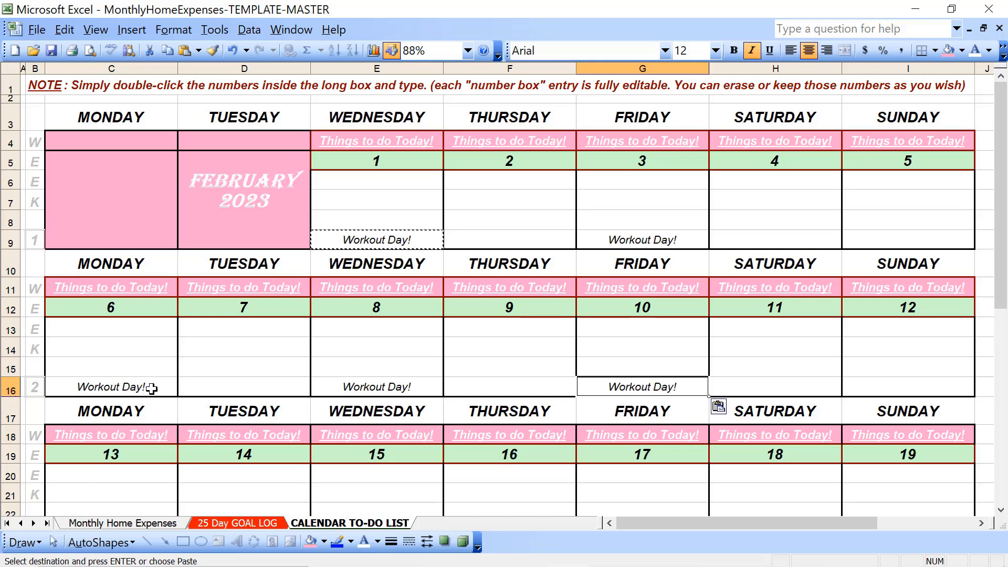
Step: Paste "Workout Day!" into the last line of week 4's Monday, Wednesday and Friday boxes (C30, E30, G30)
scroll(158, 368, "down", 4)
left_click(88, 430)
key("ctrl+v")
key("Right")
key("Right")
key("ctrl+v")
key("Right")
key("Right")
key("ctrl+v")
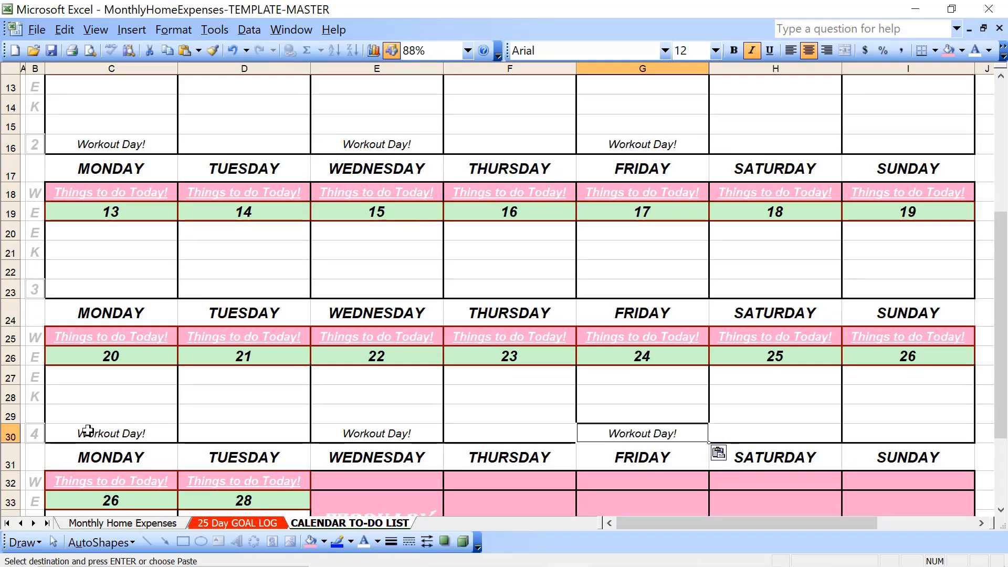
Step: Paste "Workout Day!" into C37, the last line of week 5's Monday box
key("Left")
key("Left")
key("Left")
key("Left")
key("Left")
key("Left")
key("Right")
key("Right")
key("Down")
key("Down")
key("Down")
key("Down")
key("Down")
key("Down")
key("Down")
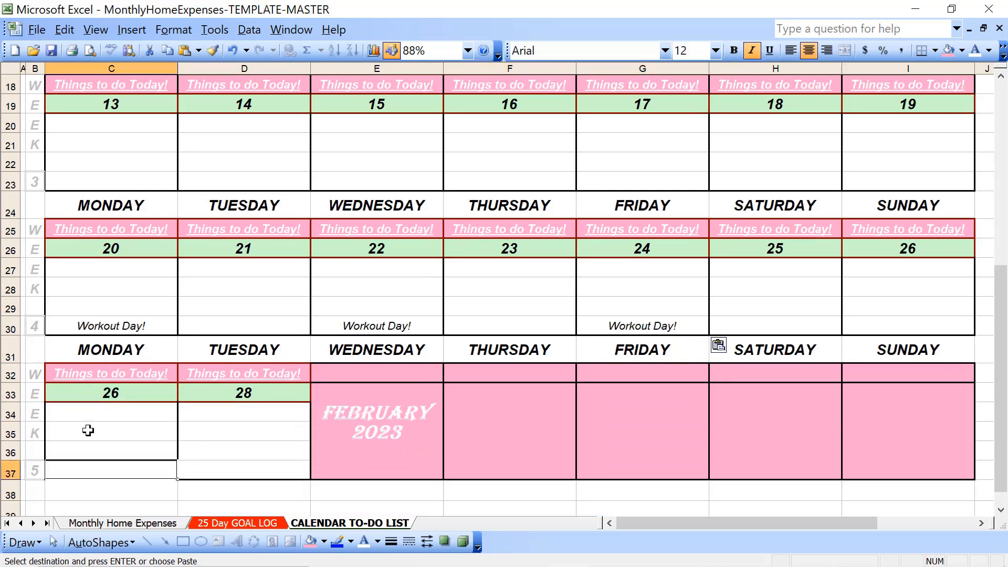
key("ctrl+v")
Step: Fill the "Workout Day!" cell of Wednesday 1 (E9) with olive green
key("Up")
key("Up")
key("Up")
key("Up")
key("Up")
key("Up")
key("Up")
key("Up")
key("Up")
key("Up")
key("Up")
key("Up")
key("Up")
key("Up")
key("Up")
key("Up")
key("Up")
key("Up")
key("Up")
key("Up")
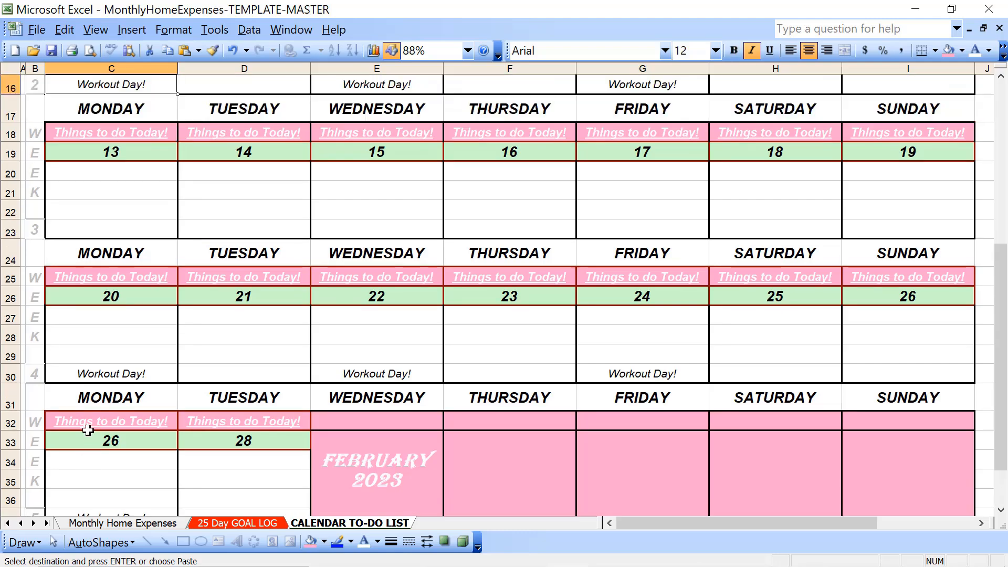
key("ctrl+z")
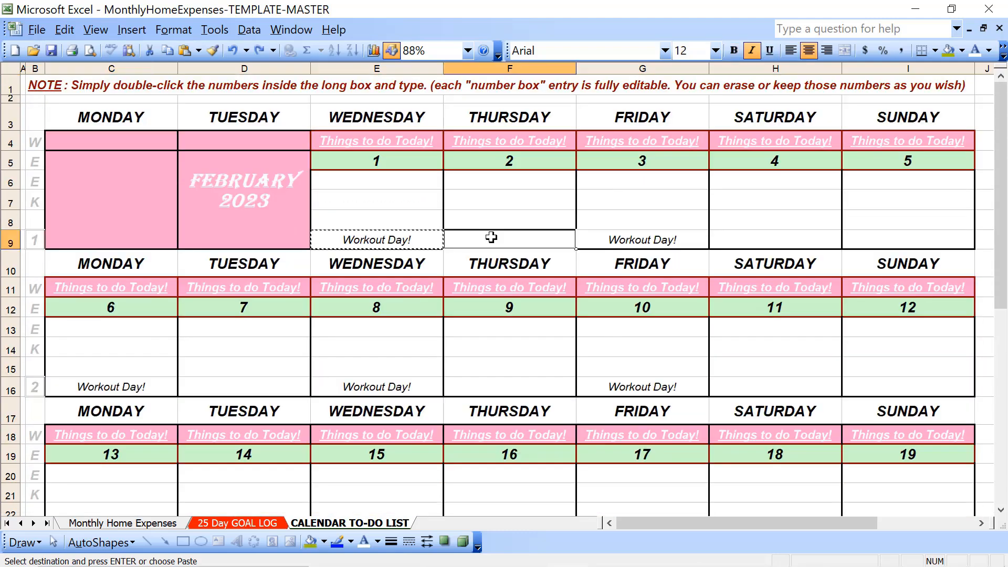
left_click(386, 242)
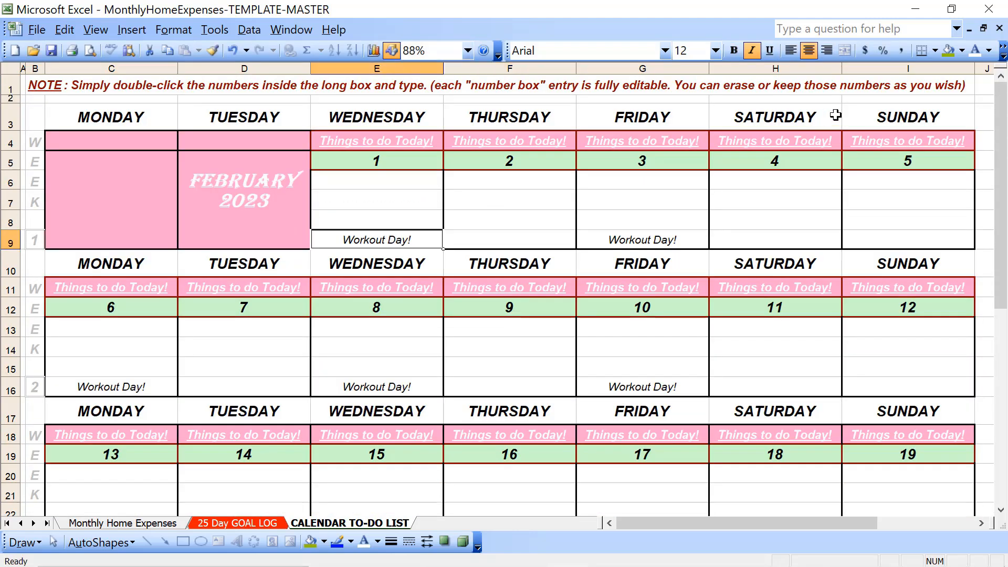
left_click(950, 53)
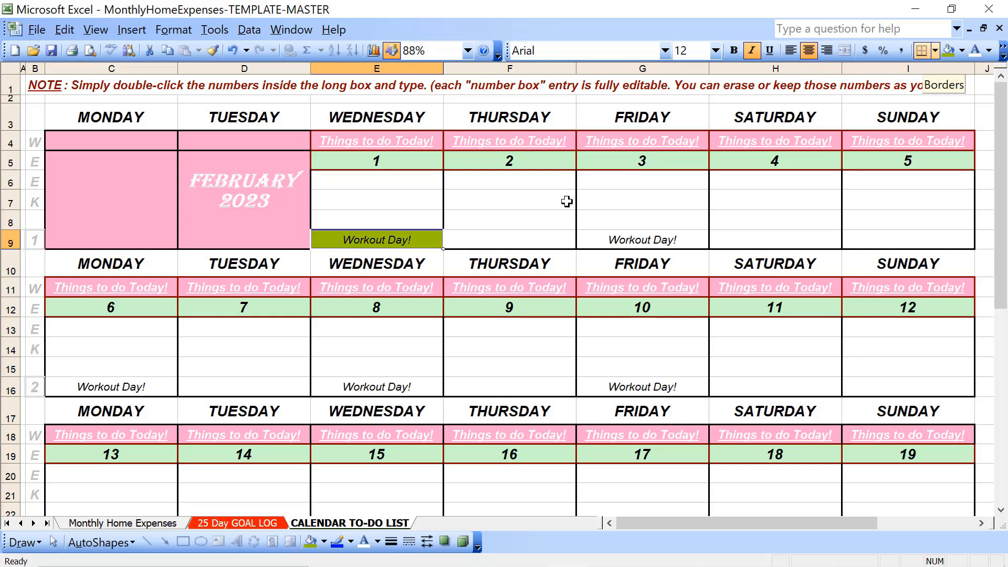
left_click(486, 341)
left_click(383, 241)
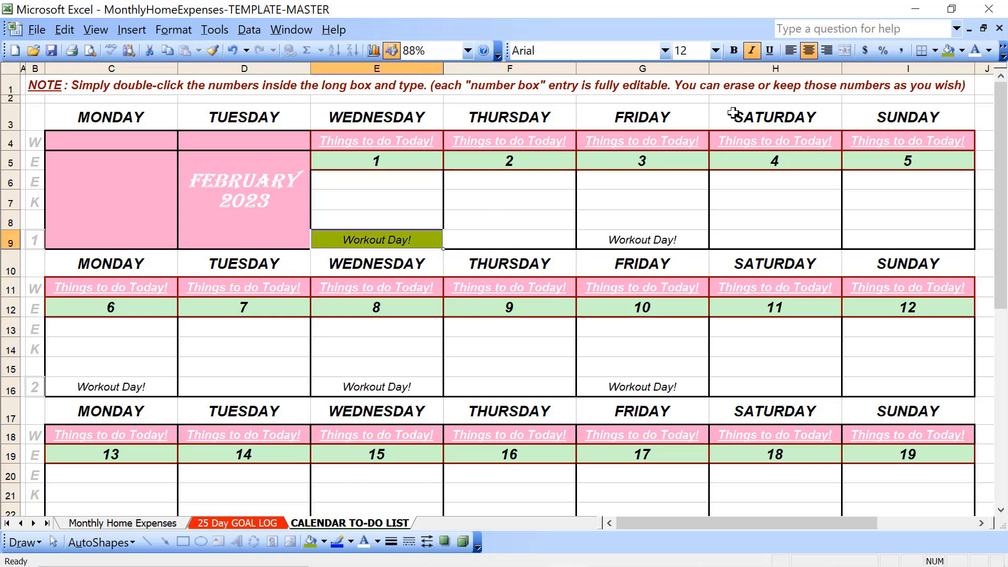
Step: Format the "Workout Day!" text in E9 as bold, size 16 and white
left_click(734, 50)
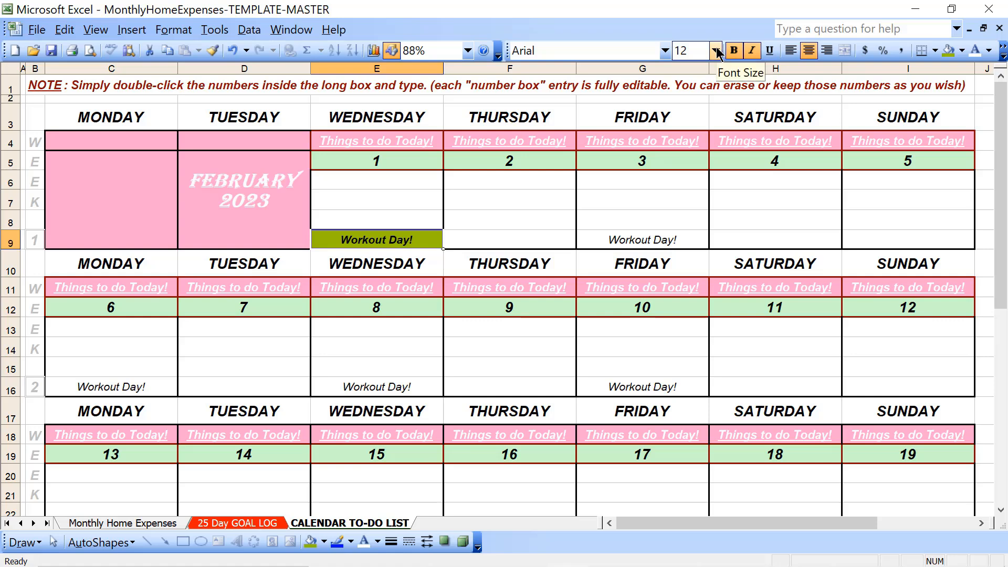
left_click(715, 50)
left_click(681, 165)
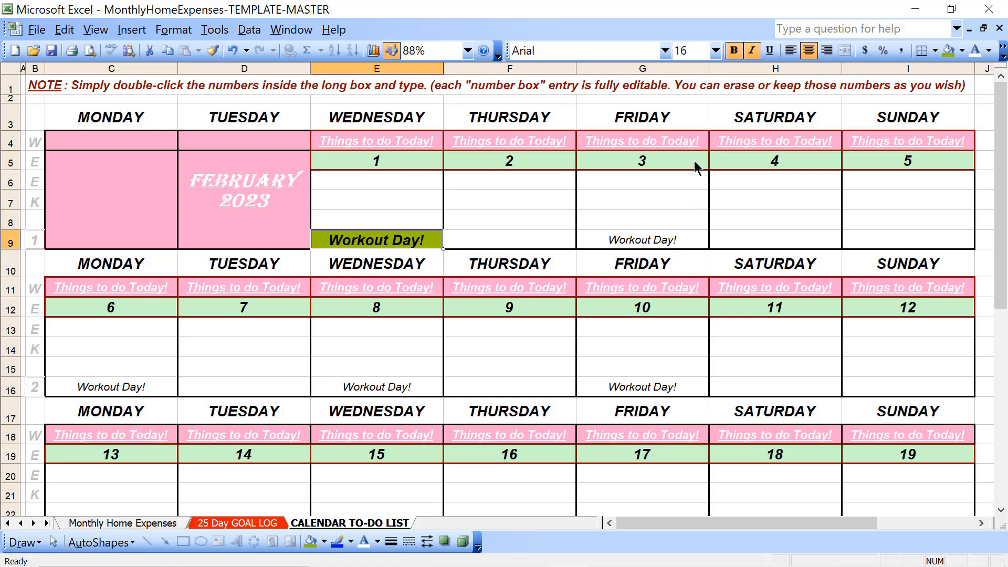
left_click(974, 51)
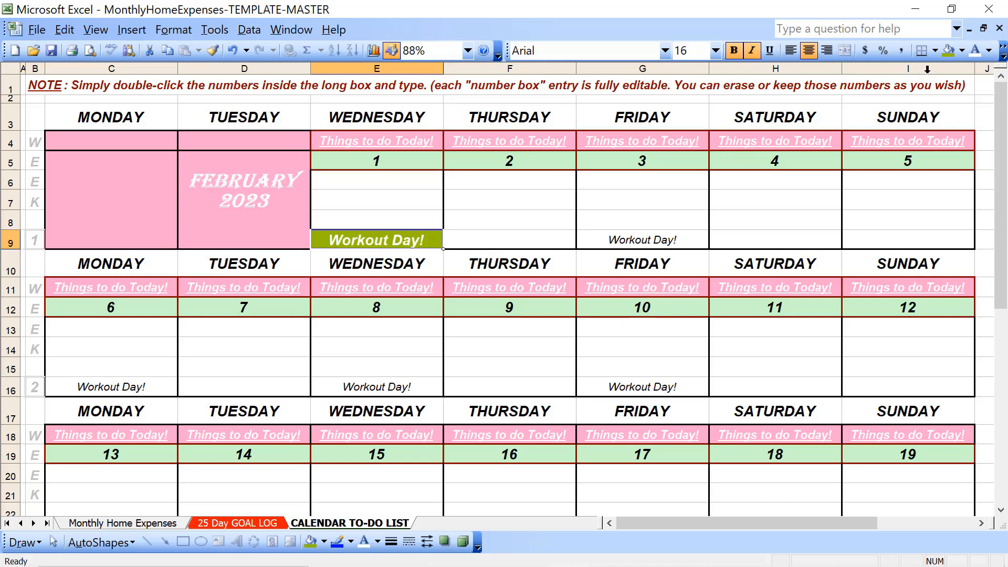
Step: Undo the white color, size 16 and bold formatting in E9, and reapply only bold
key("ctrl+z")
key("ctrl+z")
key("ctrl+z")
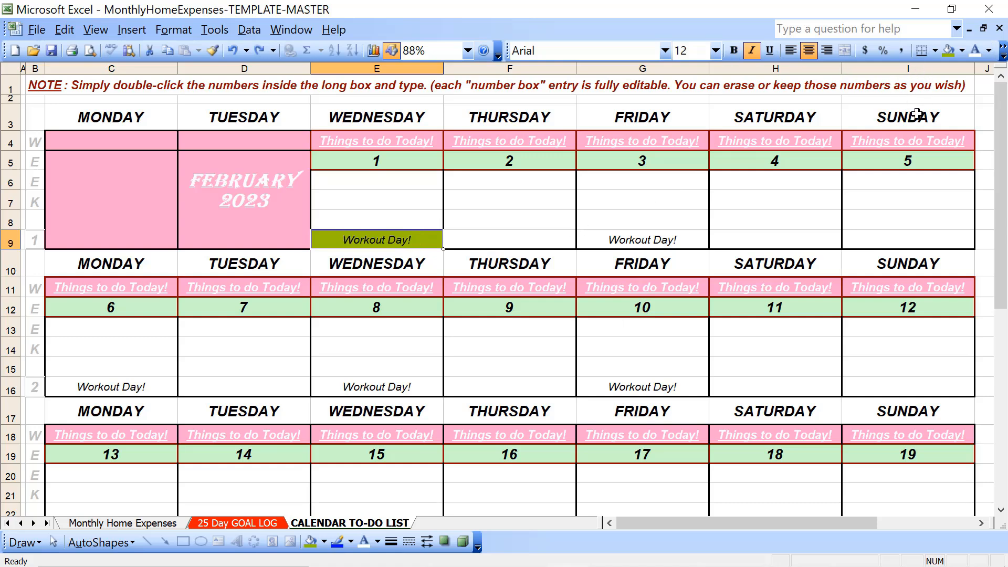
key("ctrl+b")
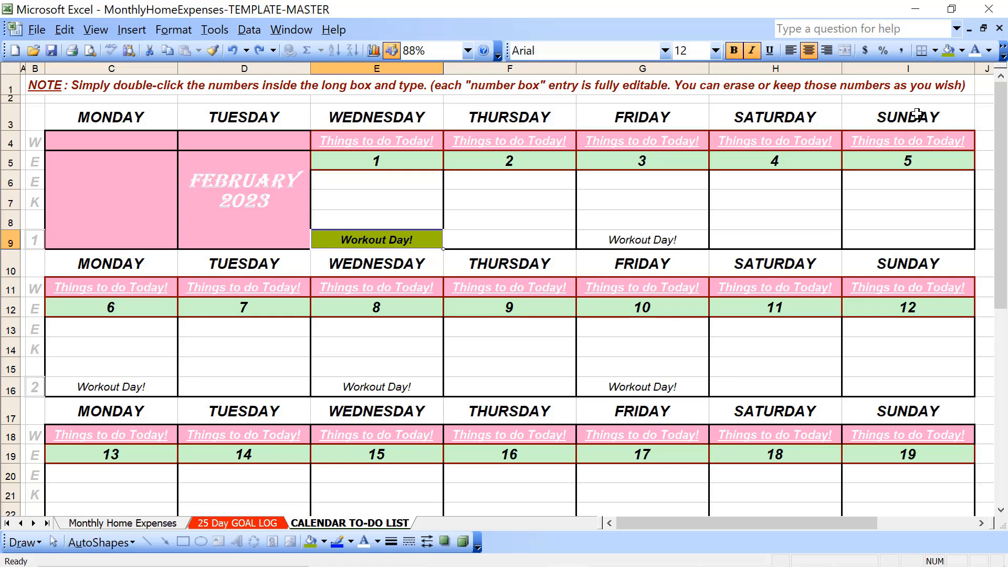
Step: Undo the bold text and the olive green fill of the "Workout Day!" cell E9
left_click(525, 245)
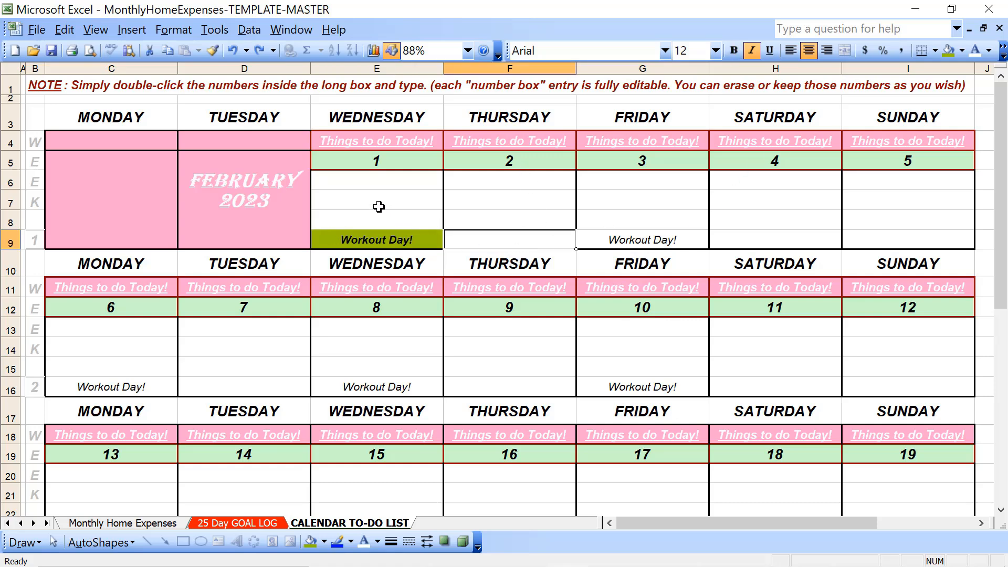
left_click(381, 240)
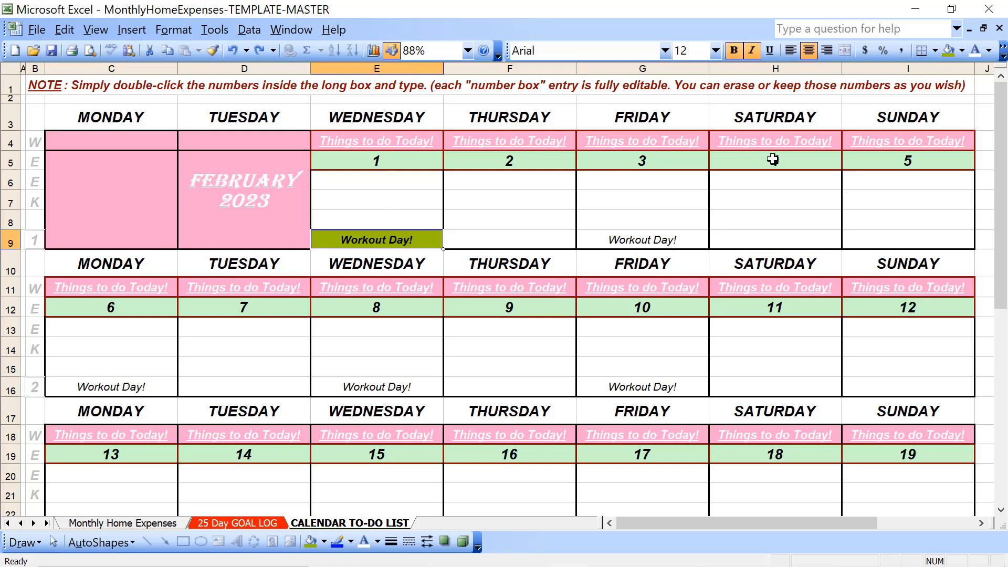
key("ctrl+z")
key("ctrl+z")
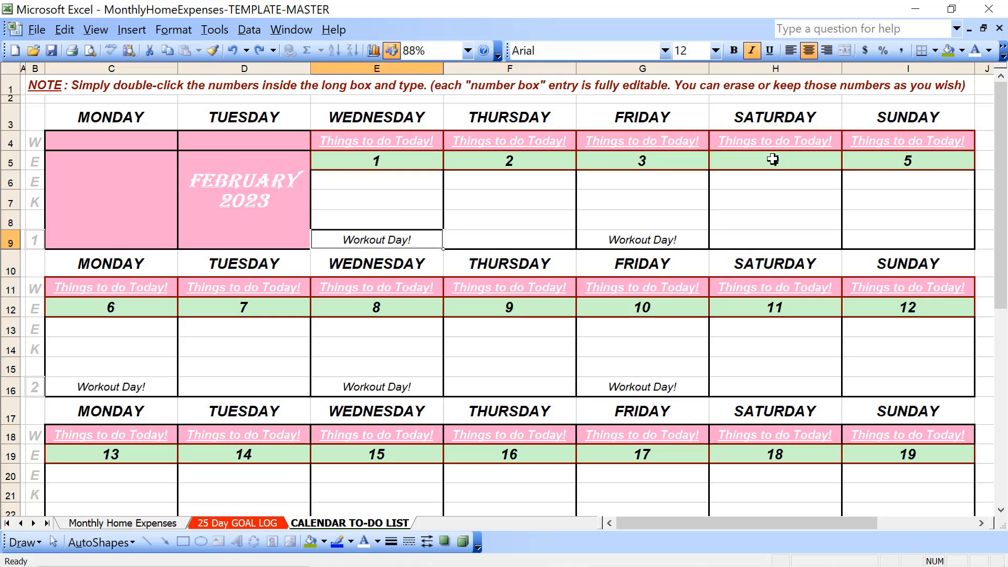
Step: Enter "US Cell/$125" in E8, directly above "Workout Day!" in the Wednesday 1 box
left_click(360, 223)
type("Y")
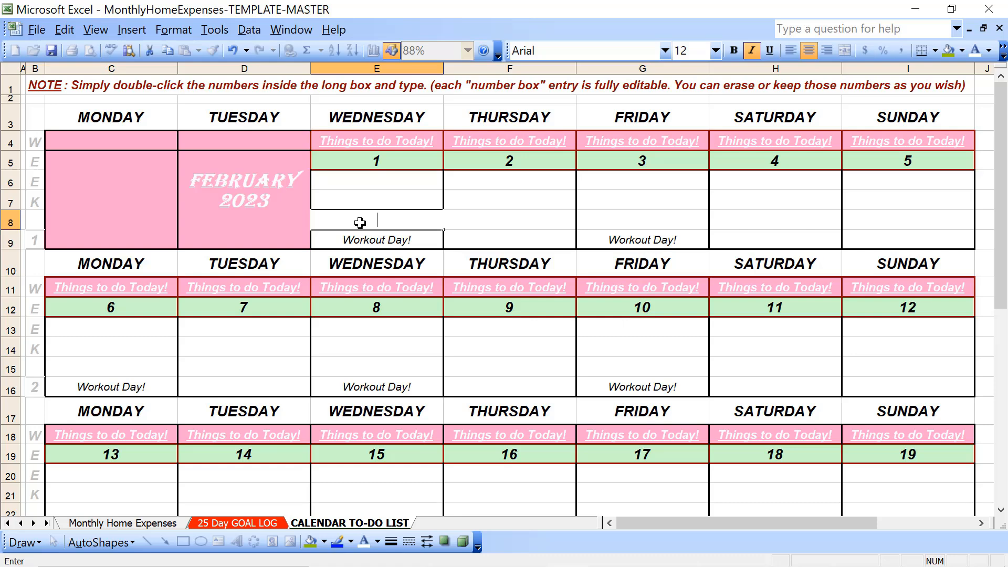
type("S Cell/")
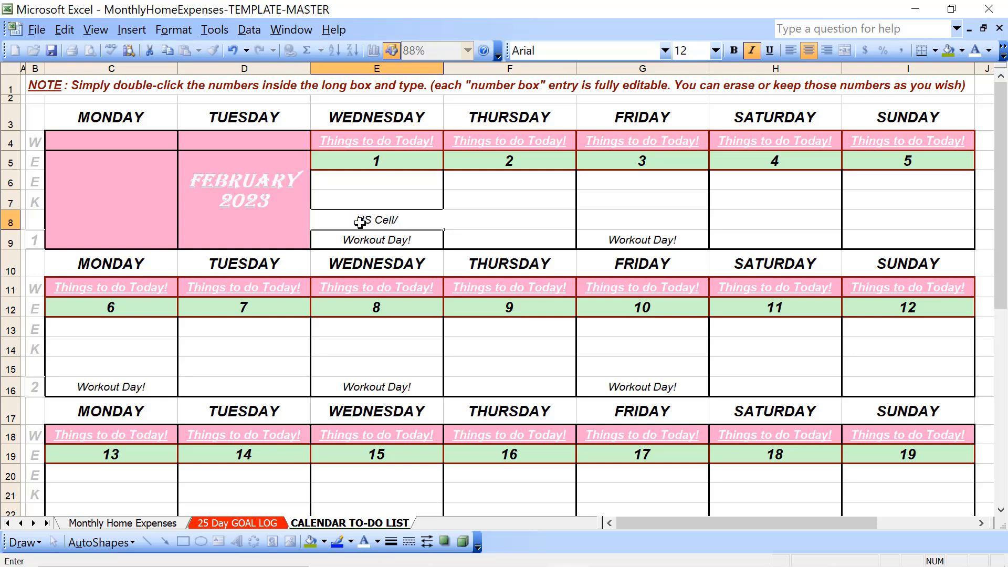
type("$125")
key("Return")
Step: Make the "US Cell/$125" text in E8 bold and green
left_click(360, 222)
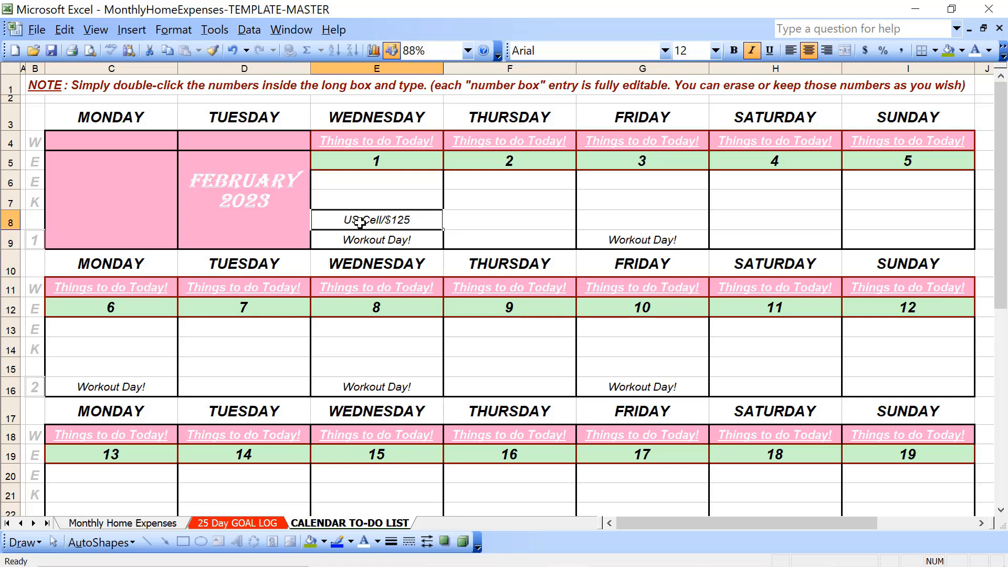
left_click(735, 51)
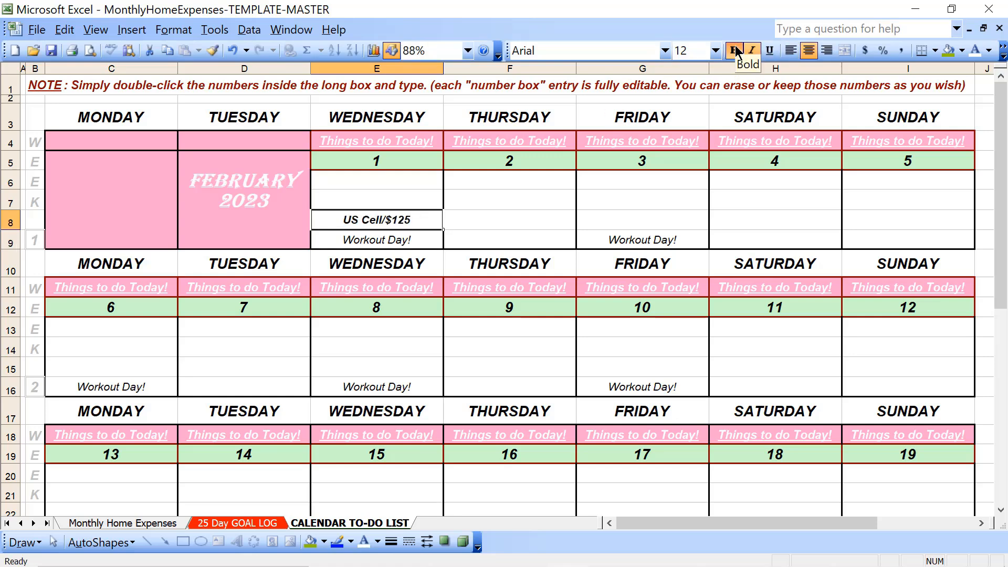
left_click(989, 51)
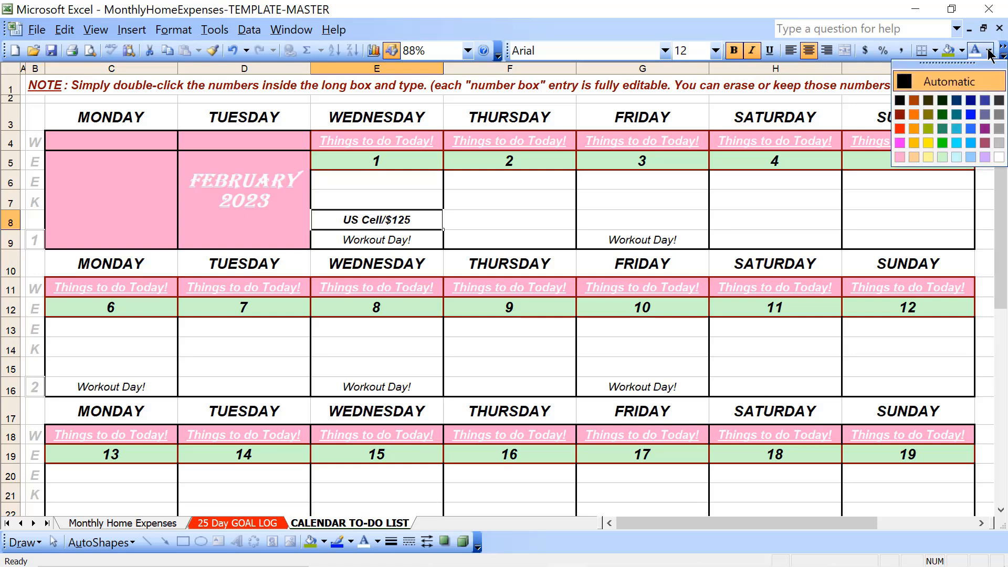
left_click(943, 115)
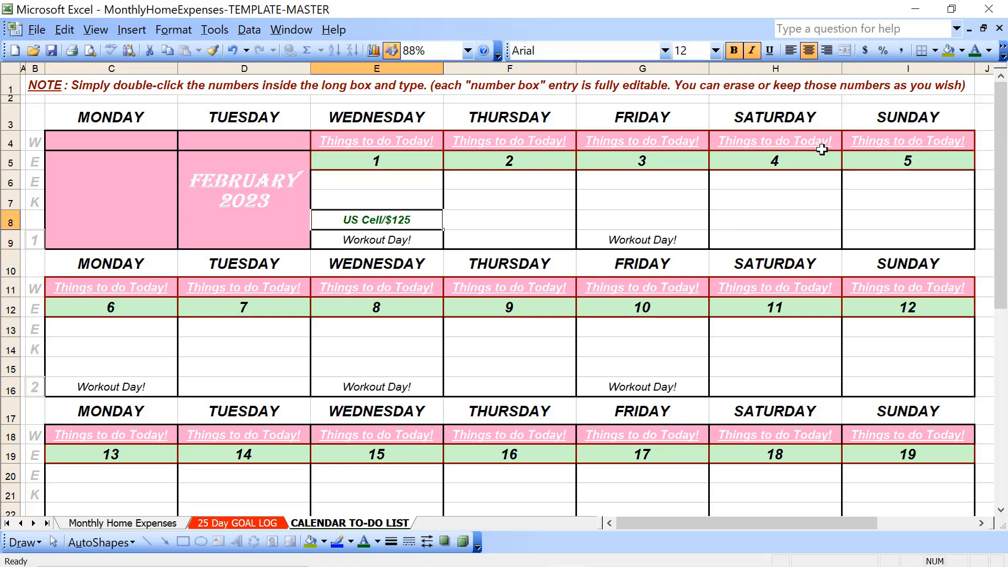
Step: Try a red fill and a white fill on the "US Cell/$125" cell, and set it back to no fill
left_click(962, 51)
left_click(900, 129)
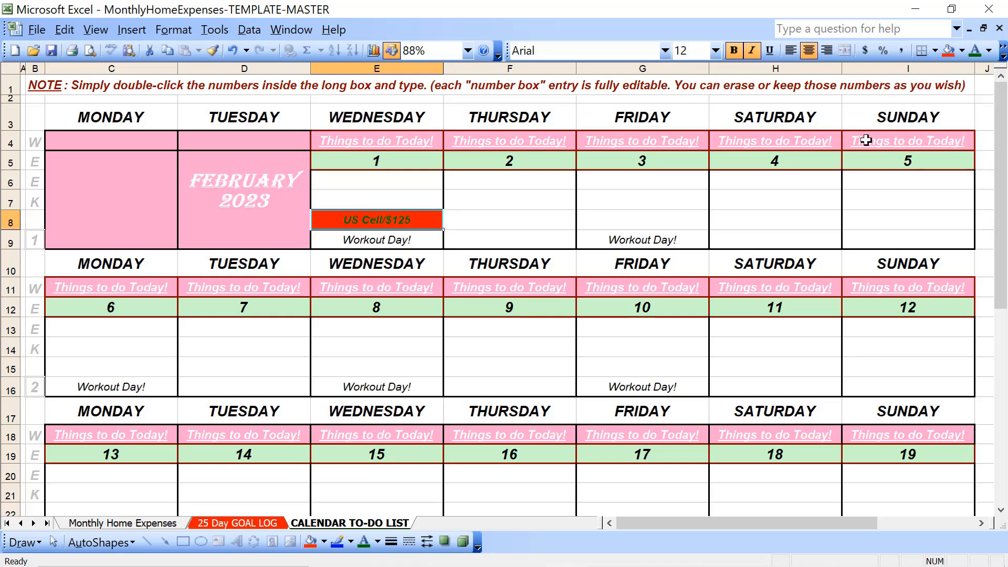
left_click(962, 51)
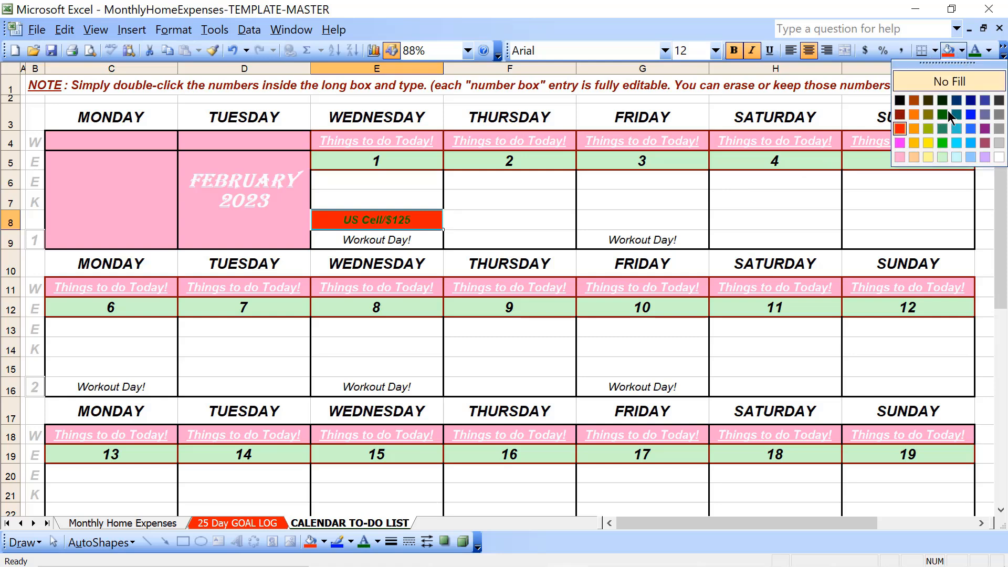
left_click(999, 157)
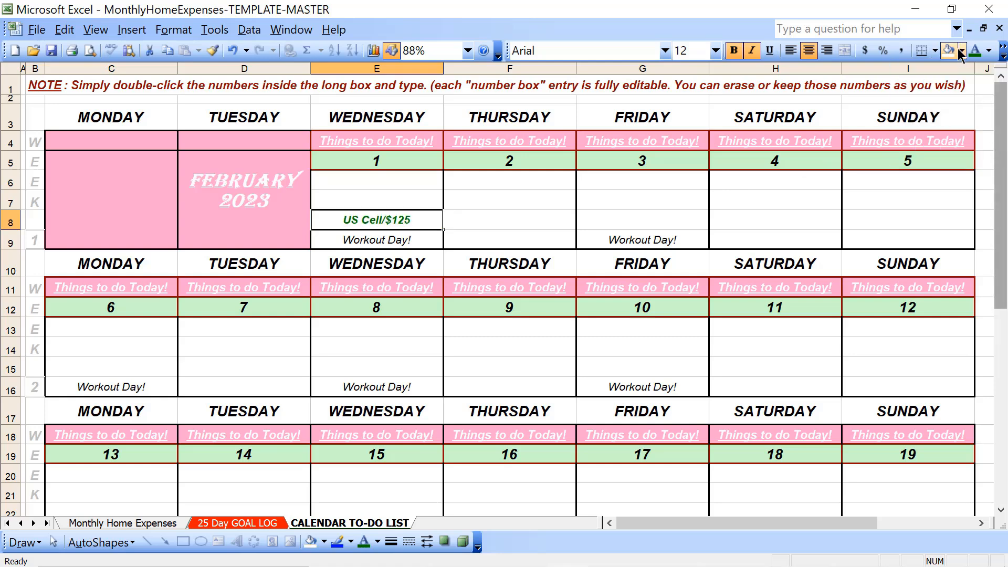
left_click(962, 51)
left_click(957, 80)
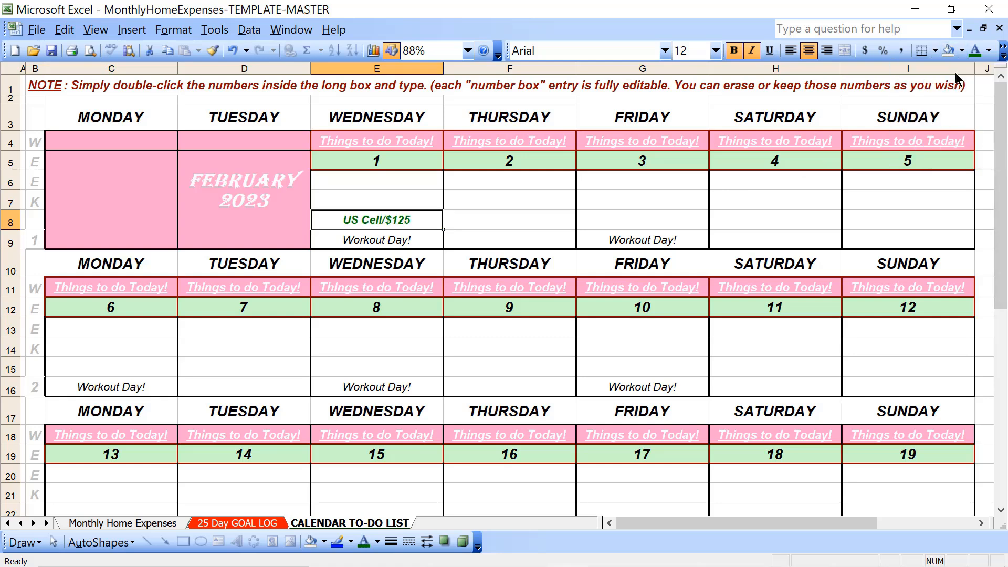
Step: Change the "US Cell/$125" text in E8 to red
left_click(989, 52)
left_click(900, 126)
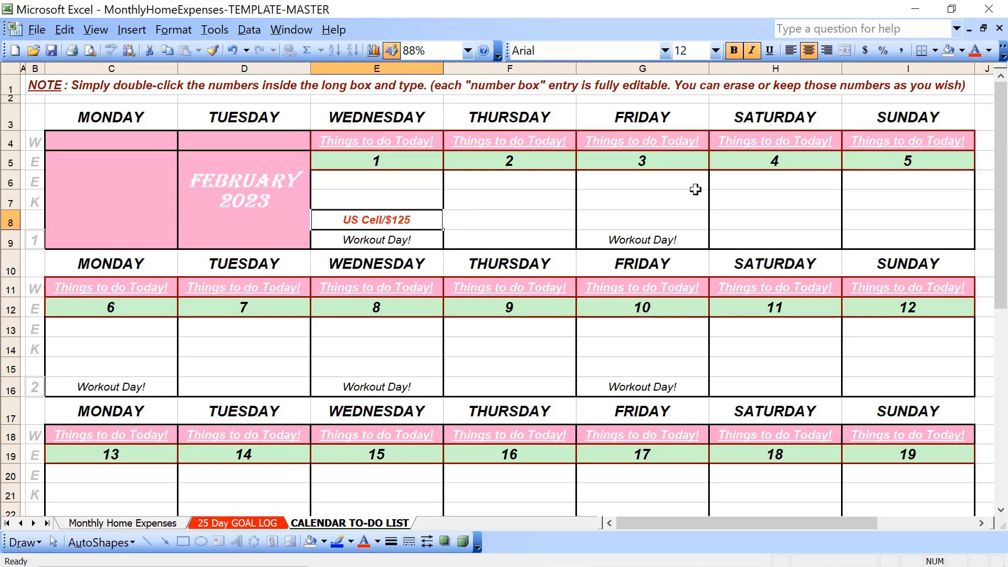
left_click(536, 216)
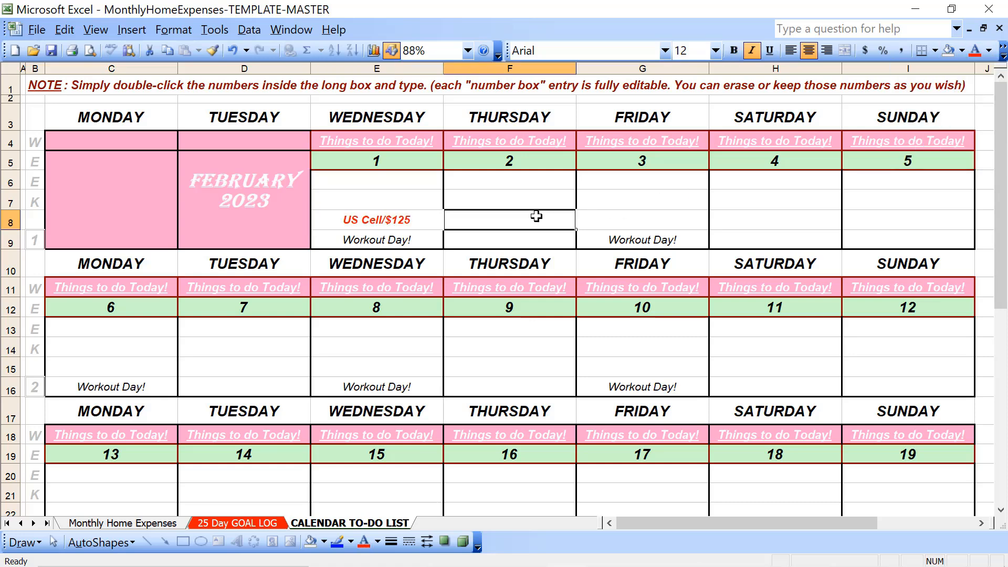
left_click(668, 213)
left_click(820, 236)
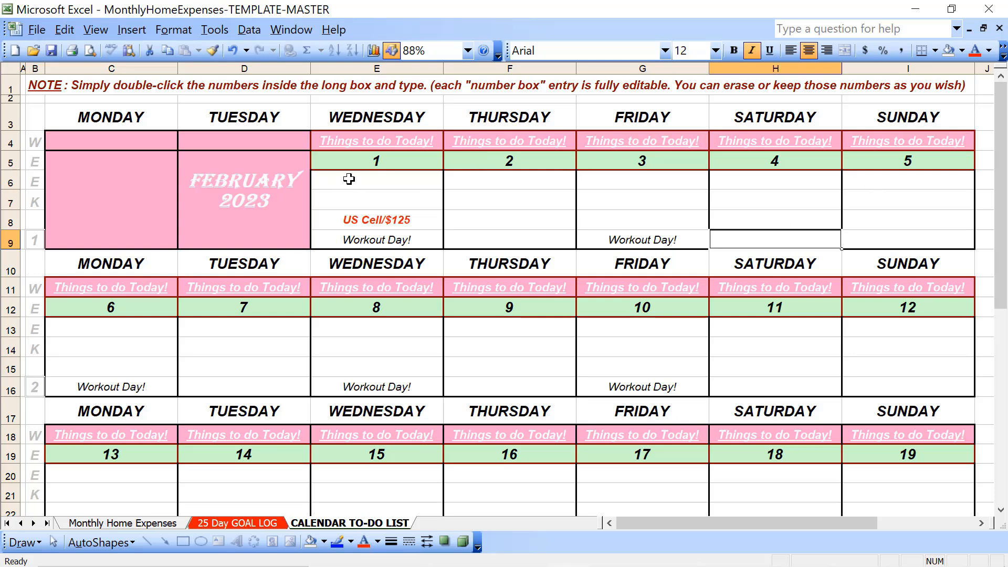
Step: Fill the whole Wednesday 1 box, E5 through E9, with light gray
left_click_drag(351, 179, 345, 236)
left_click_drag(394, 160, 394, 236)
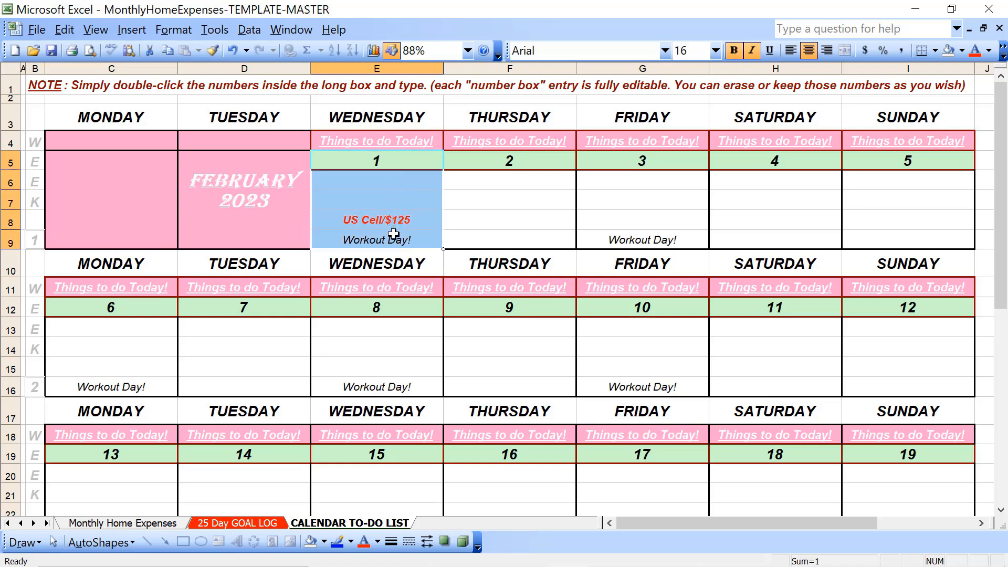
left_click(964, 50)
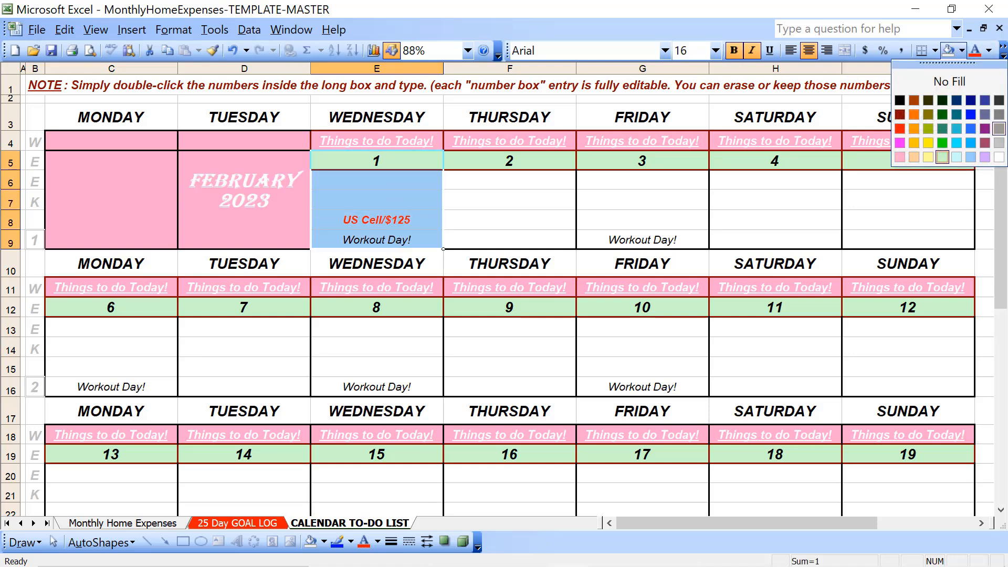
left_click(998, 145)
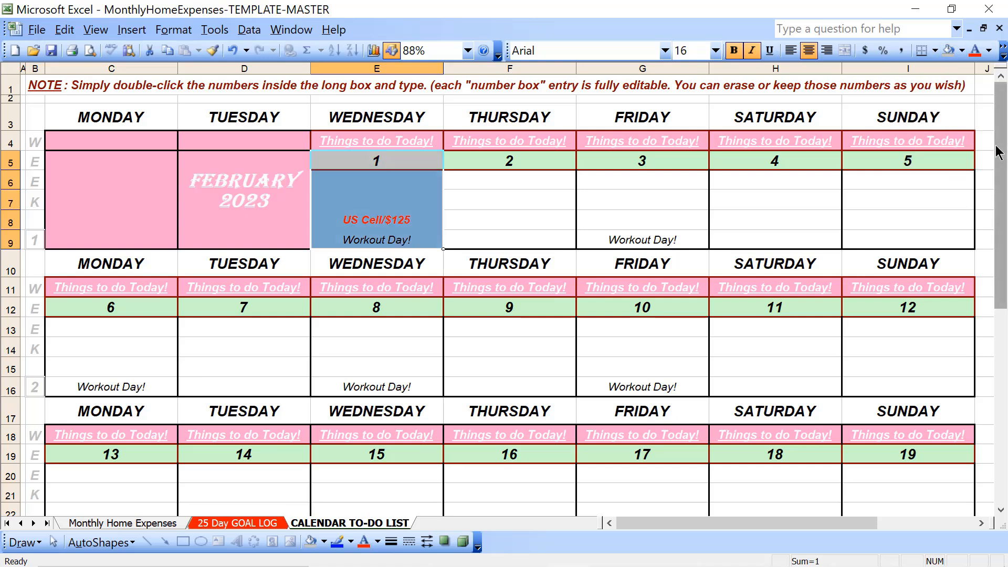
left_click(492, 341)
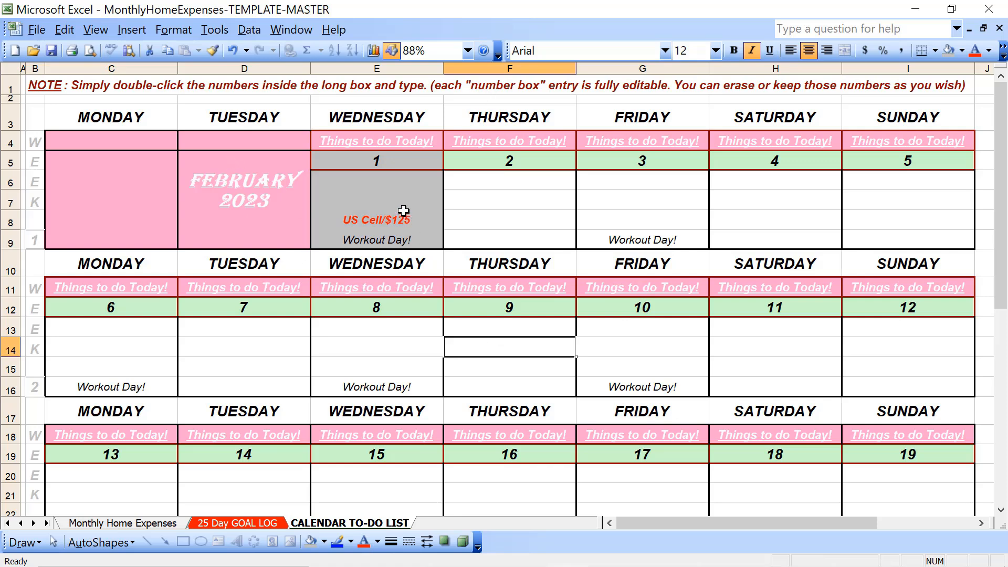
Step: Change all text in the Wednesday 1 box, E5 through E9, to a darker gray than its fill
left_click_drag(410, 162, 404, 238)
left_click(405, 237)
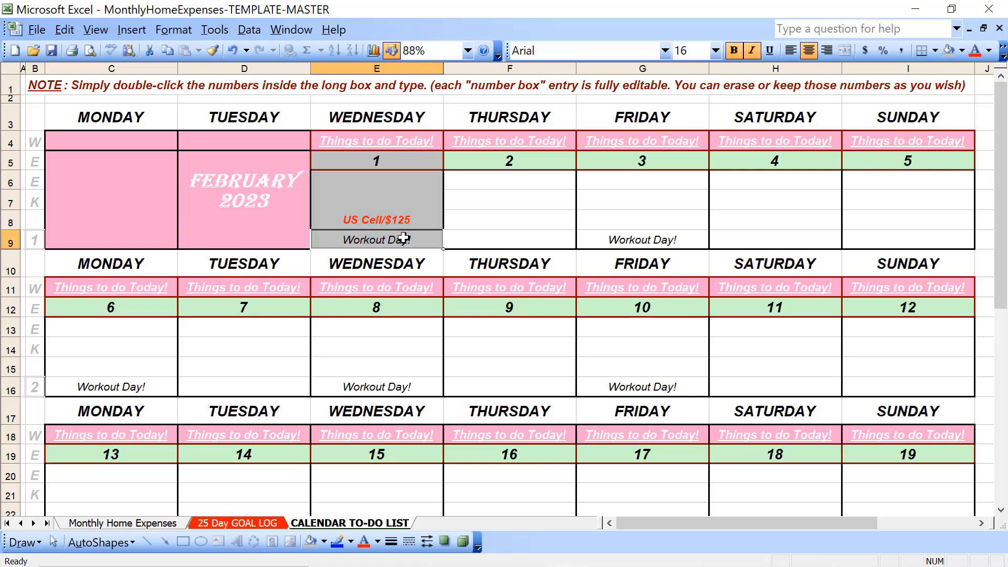
left_click(411, 160)
left_click_drag(410, 160, 401, 243)
left_click(989, 50)
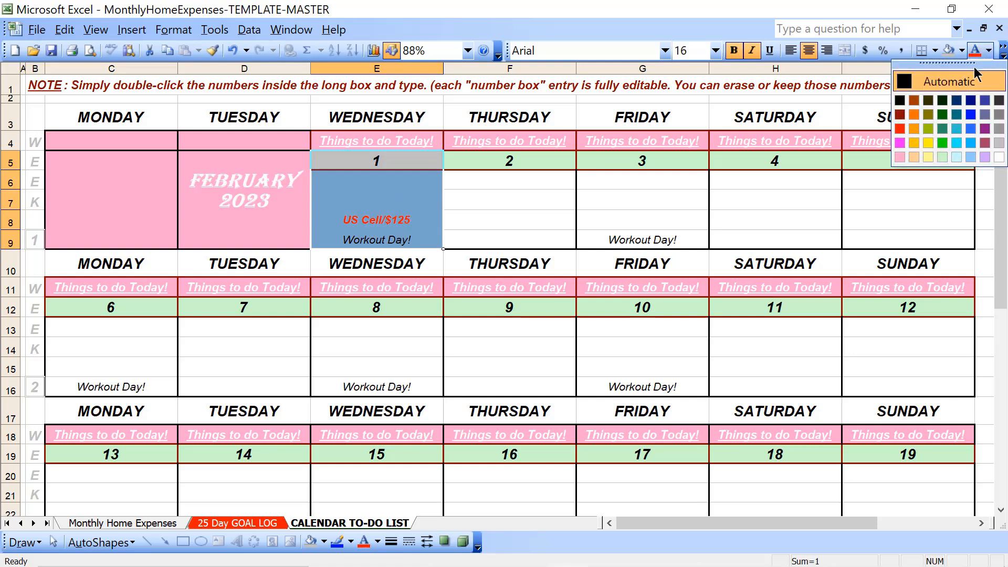
left_click(999, 114)
left_click(697, 203)
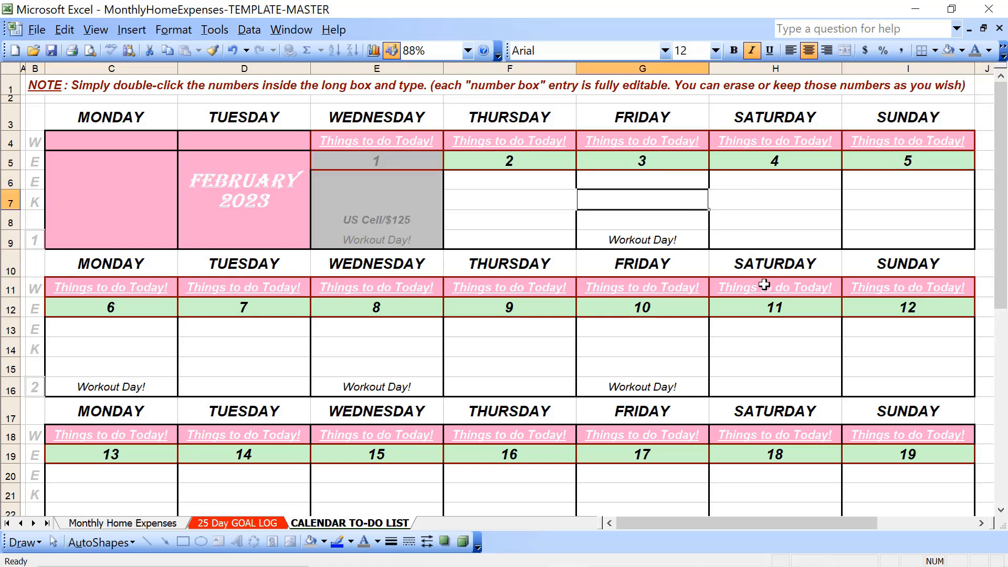
Step: Gray out the Thursday 2 and Friday 3 boxes with the same light gray fill and darker gray text
left_click_drag(525, 162, 525, 240)
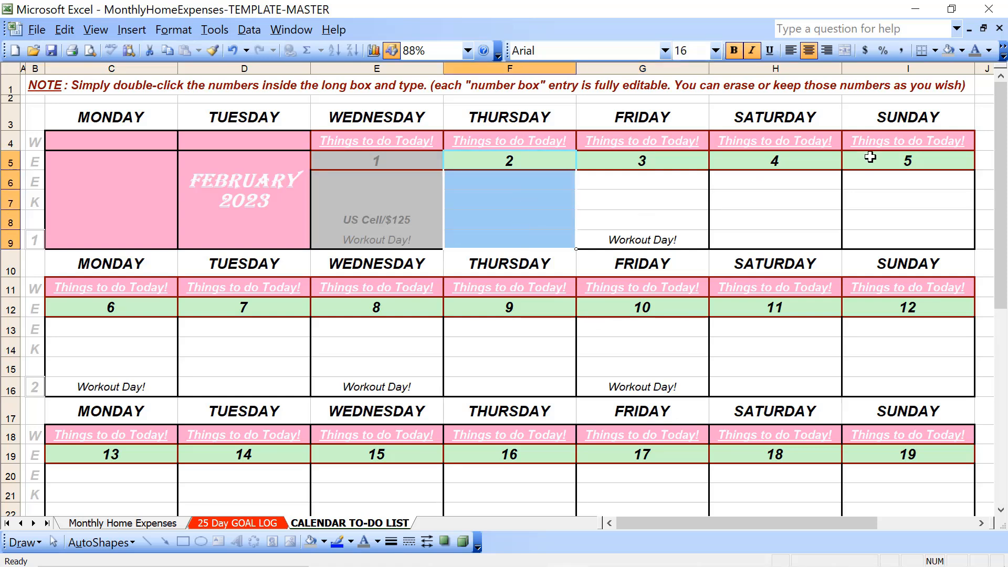
left_click(950, 51)
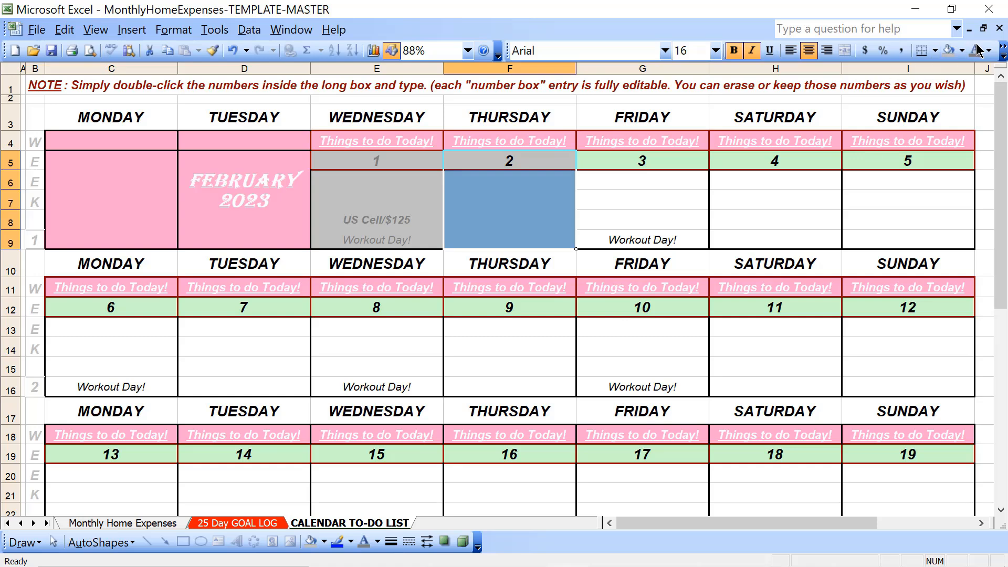
left_click(975, 51)
left_click_drag(680, 162, 676, 237)
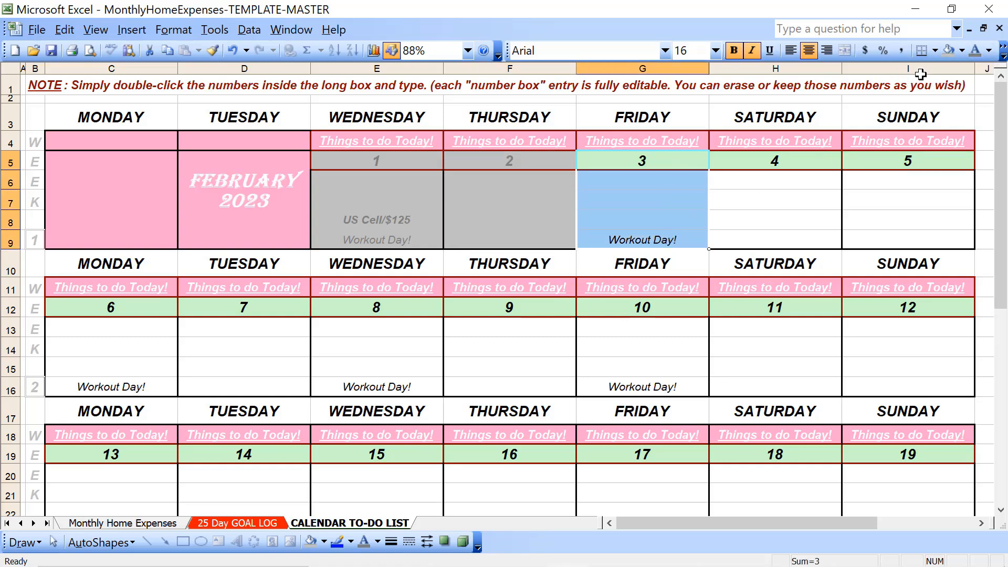
left_click(951, 51)
left_click(975, 50)
left_click(818, 182)
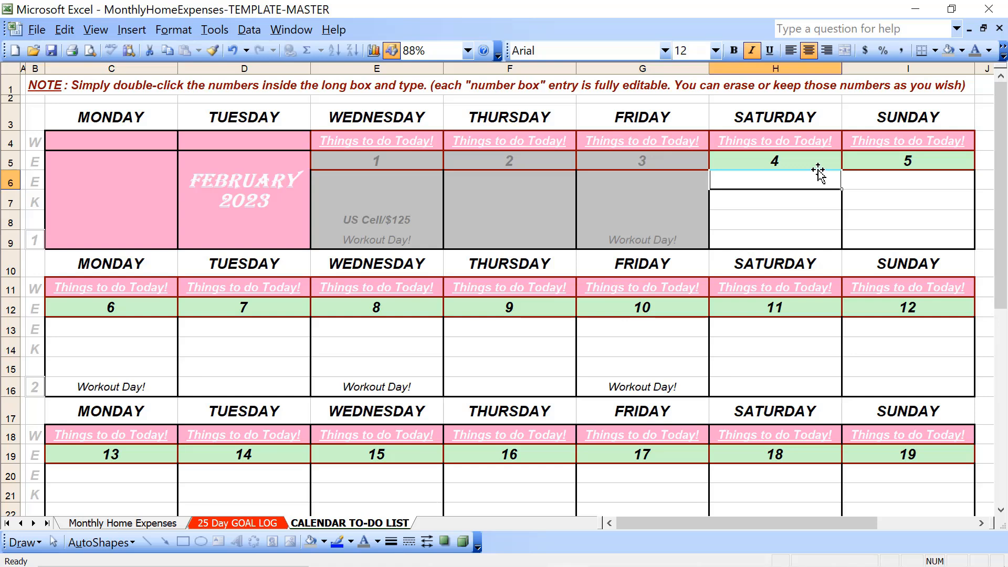
Step: Apply the light gray fill and darker gray text to the Saturday 4, Sunday 5 and Monday 6 boxes
left_click_drag(814, 161, 858, 239)
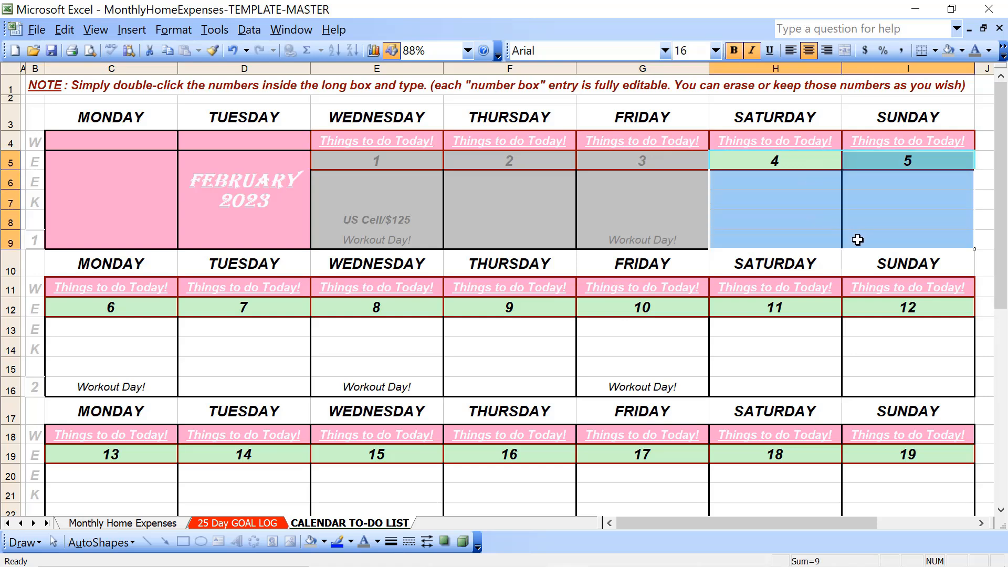
left_click(948, 51)
left_click(975, 50)
left_click_drag(84, 307, 79, 379)
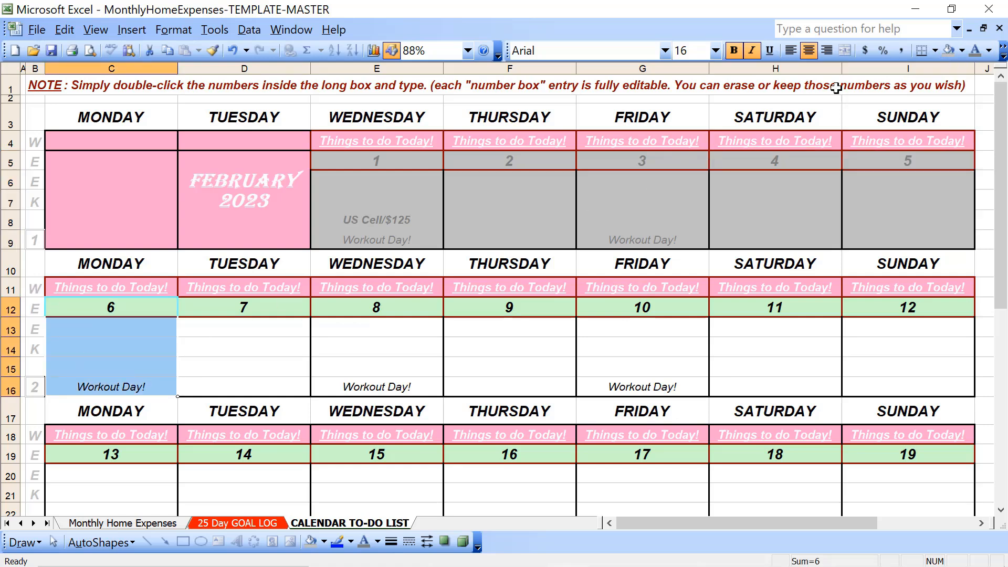
left_click(949, 51)
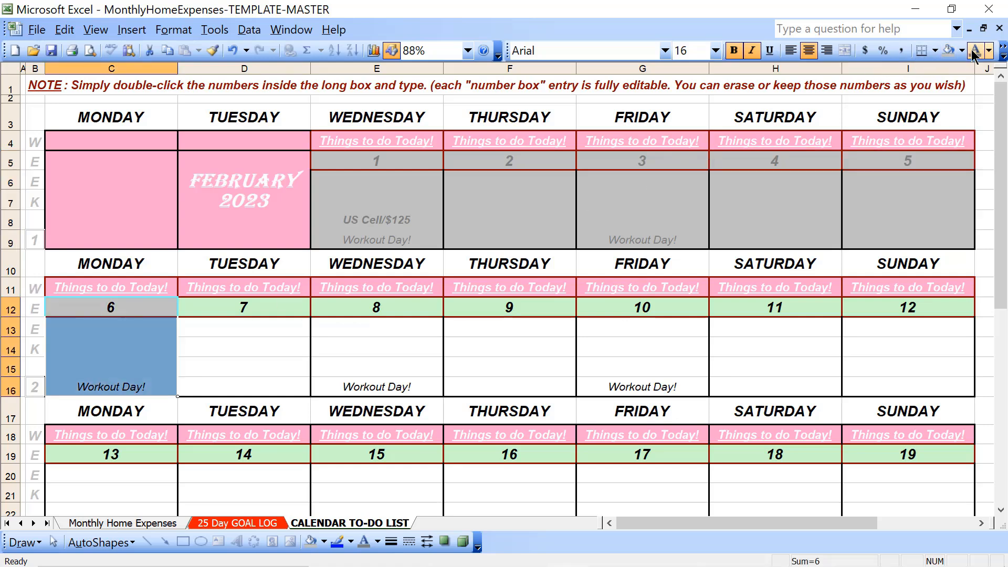
left_click(978, 50)
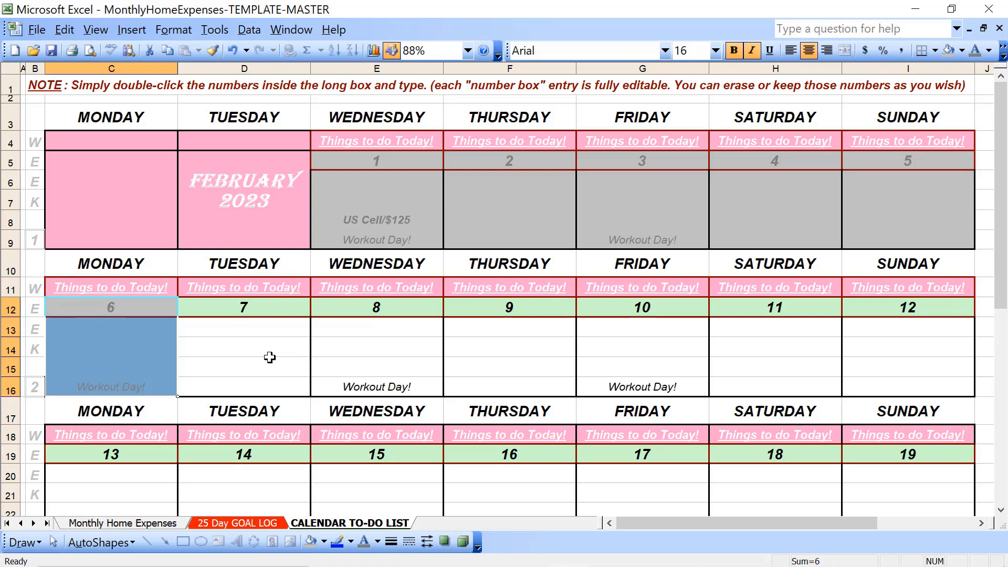
key("Left")
key("Left")
key("Right")
key("Right")
key("Right")
key("Right")
key("Left")
key("Down")
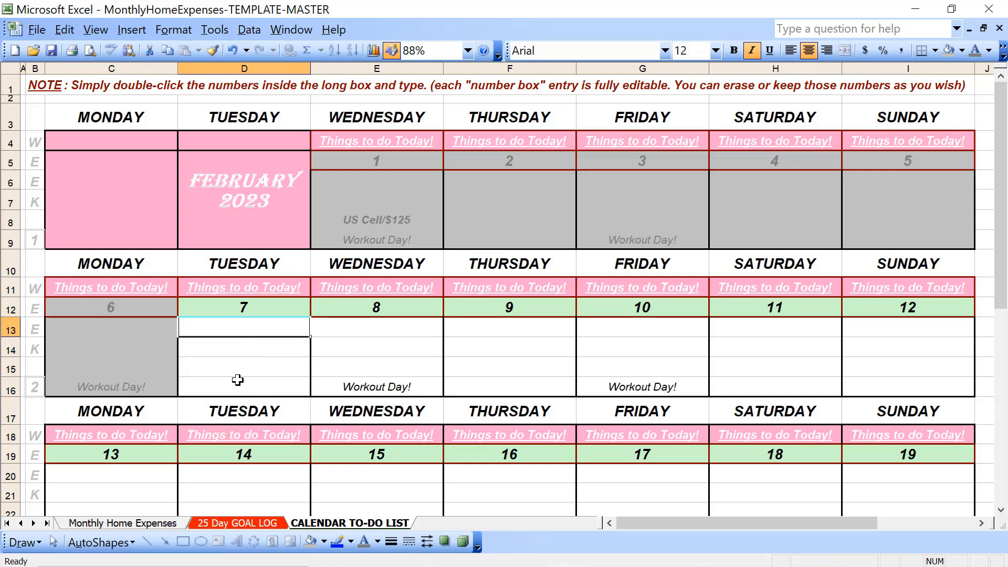
Step: Enter "Laundry Day" in D14, inside the Tuesday 7 box
left_click(232, 351)
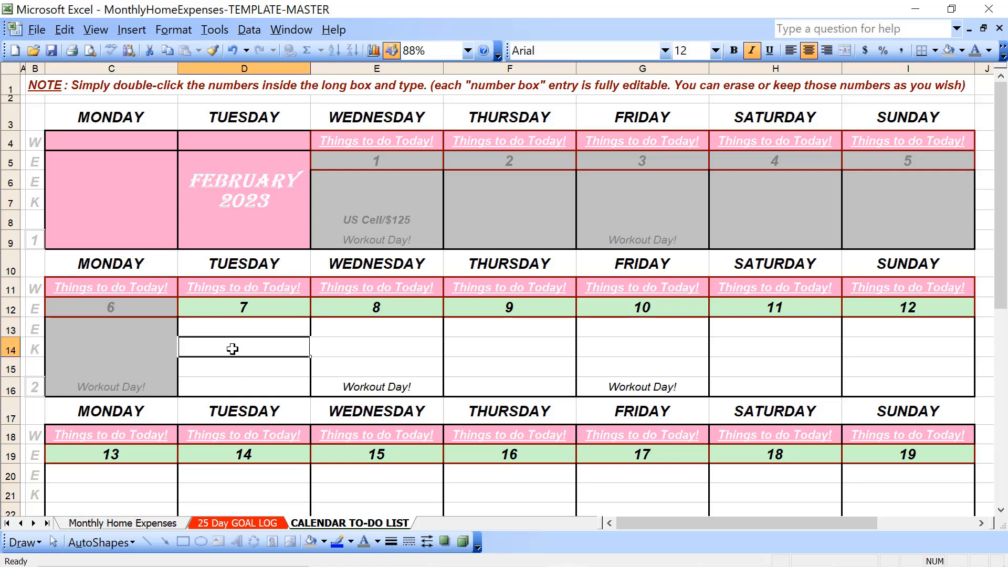
type("Laundry ")
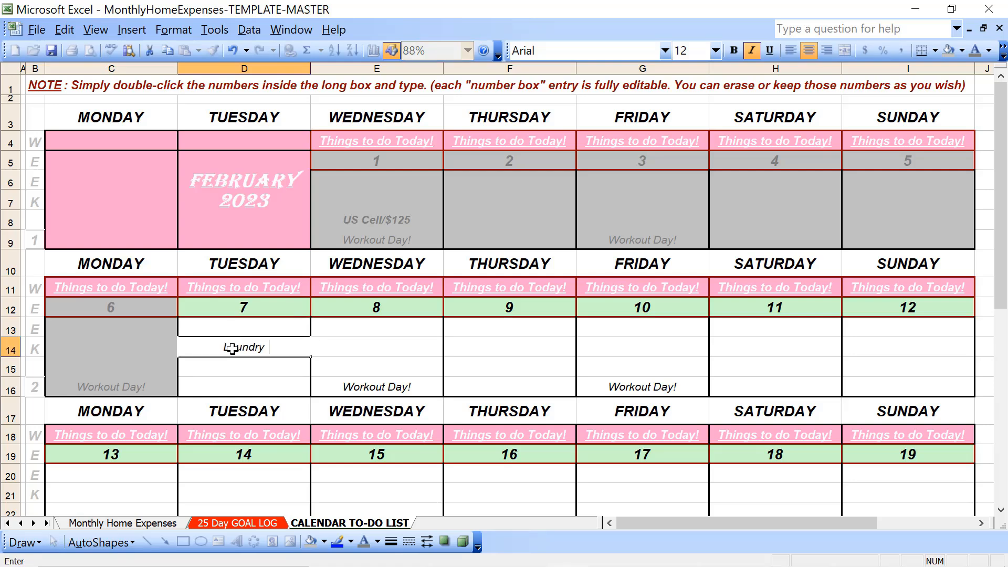
type("Day!")
key("BackSpace")
key("Tab")
Step: Enter "Smoothie Night!" in F14, inside the Thursday 9 box
key("Tab")
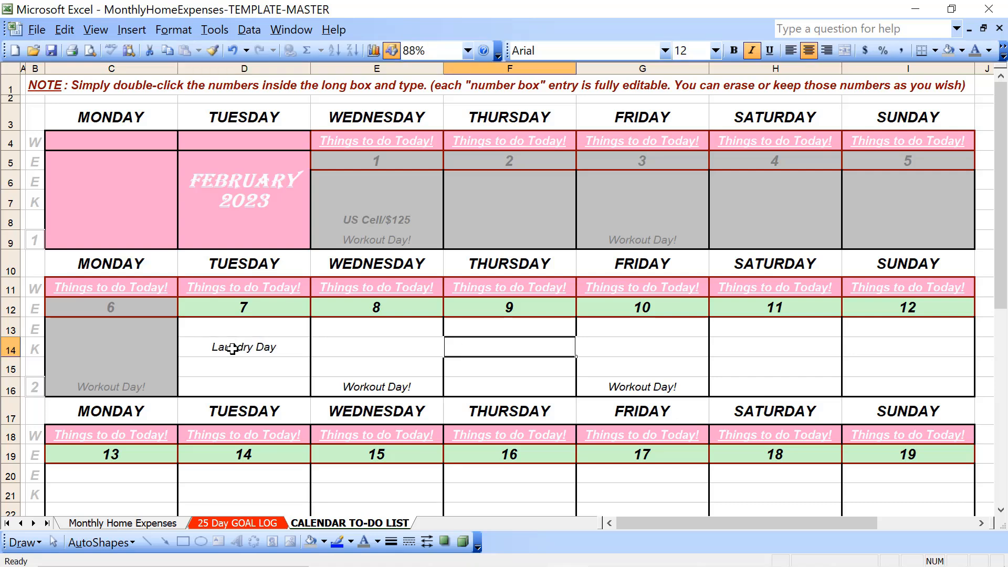
type("Smoothie")
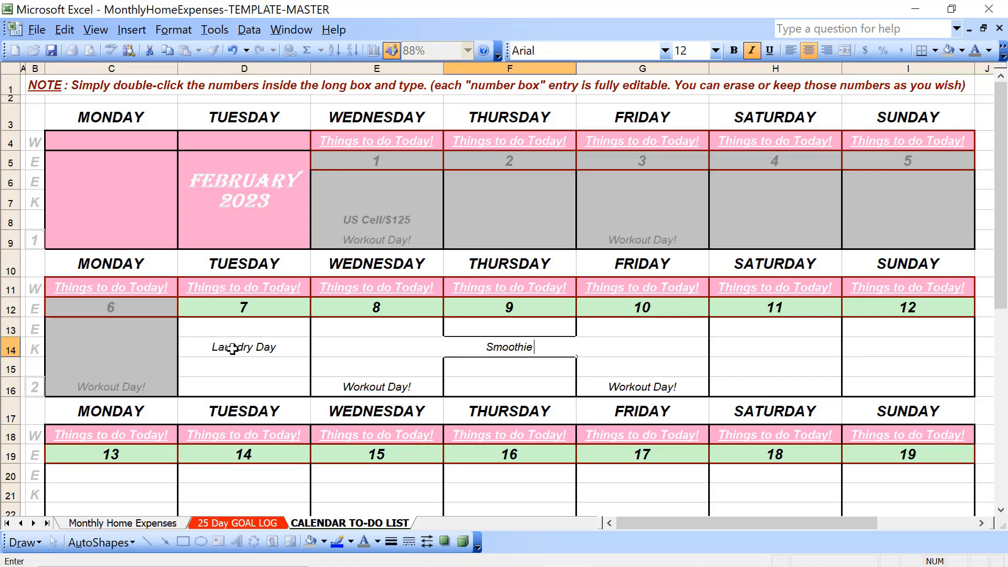
type(" Night")
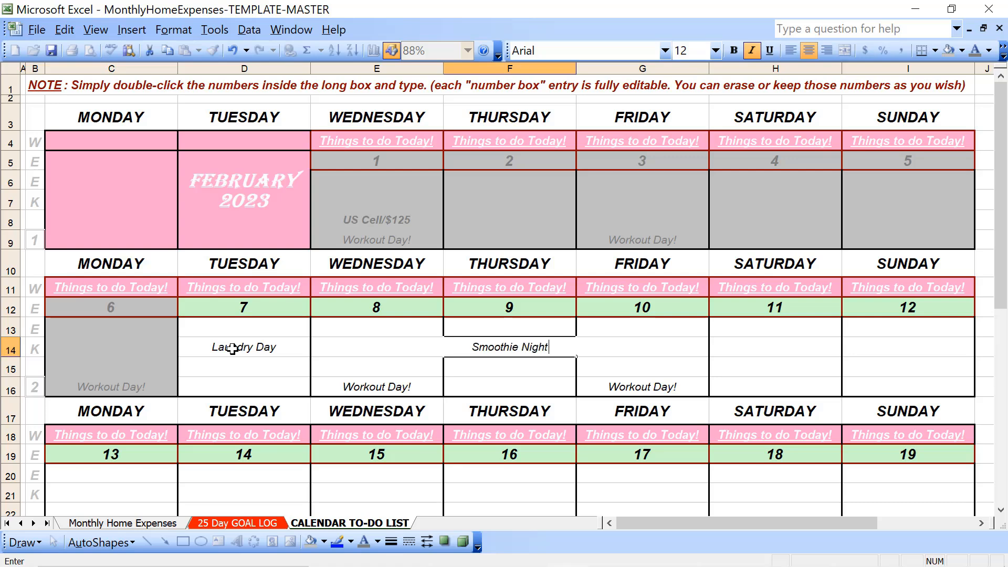
type("!")
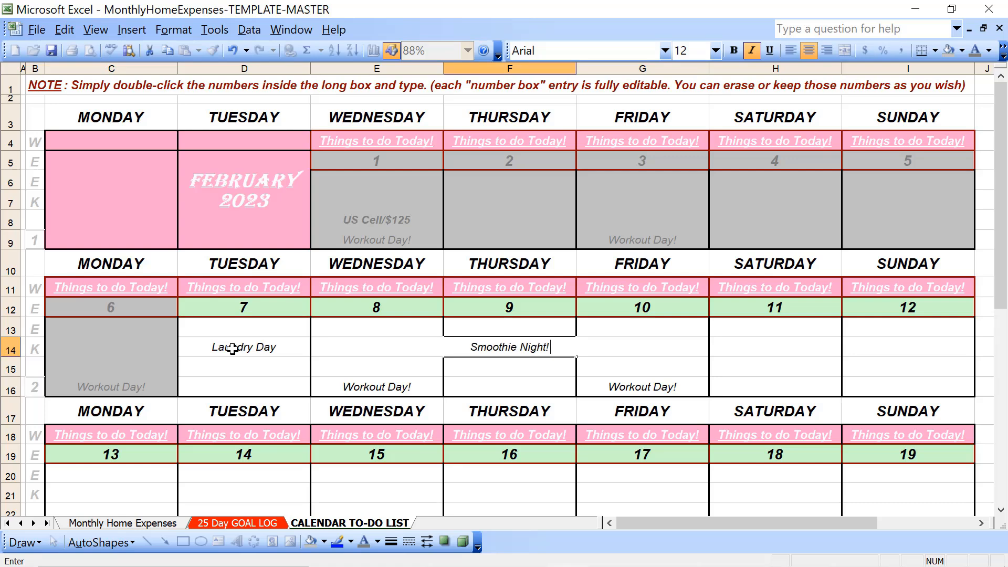
left_click(453, 379)
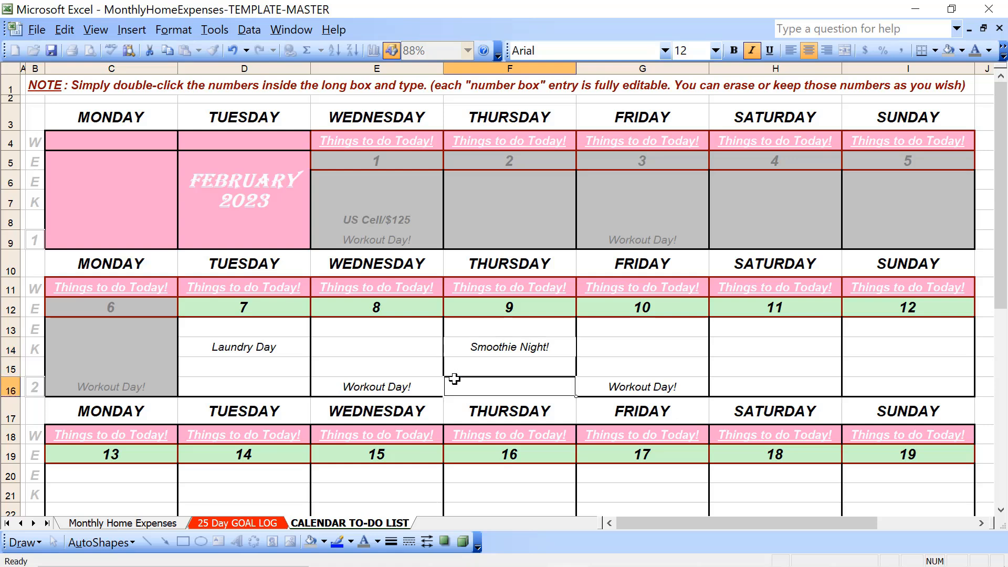
Step: Make the "Smoothie Night!" text in F14 bold and purple
left_click(495, 347)
left_click(733, 50)
left_click(988, 52)
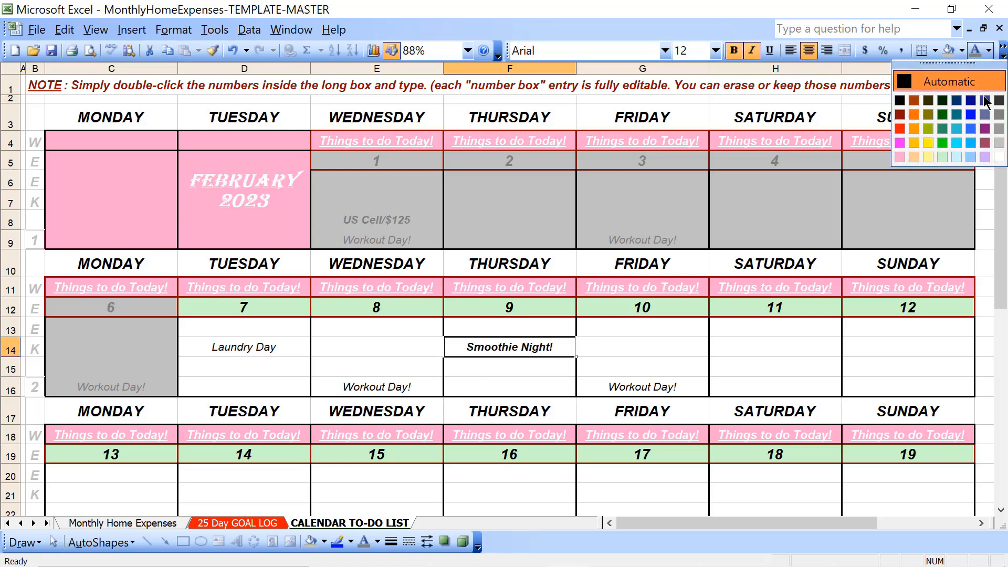
left_click(985, 128)
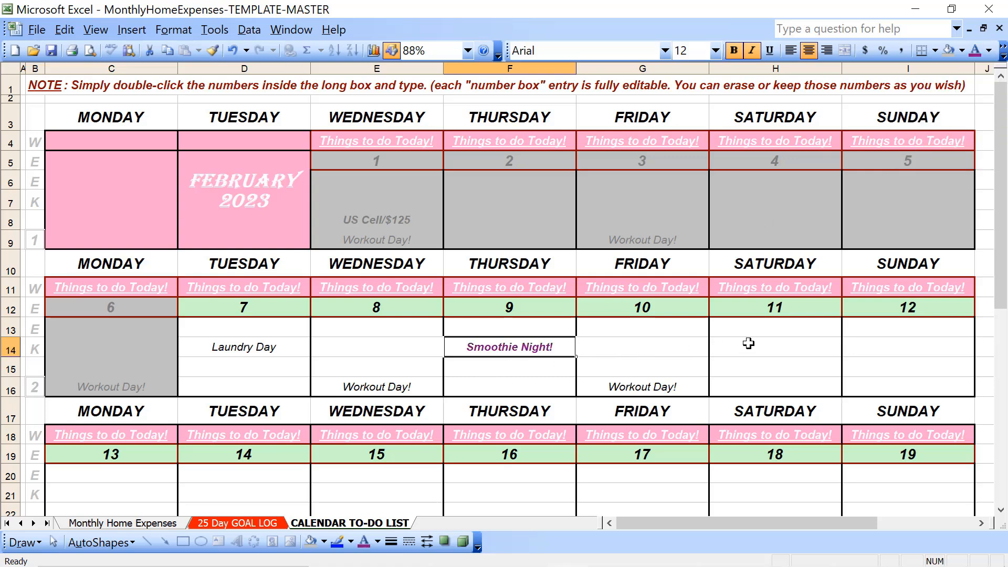
Step: Copy the formatted "Smoothie Night!" entry to H14 in the Saturday 11 box and D22 in the Tuesday 14 box
key("ctrl+c")
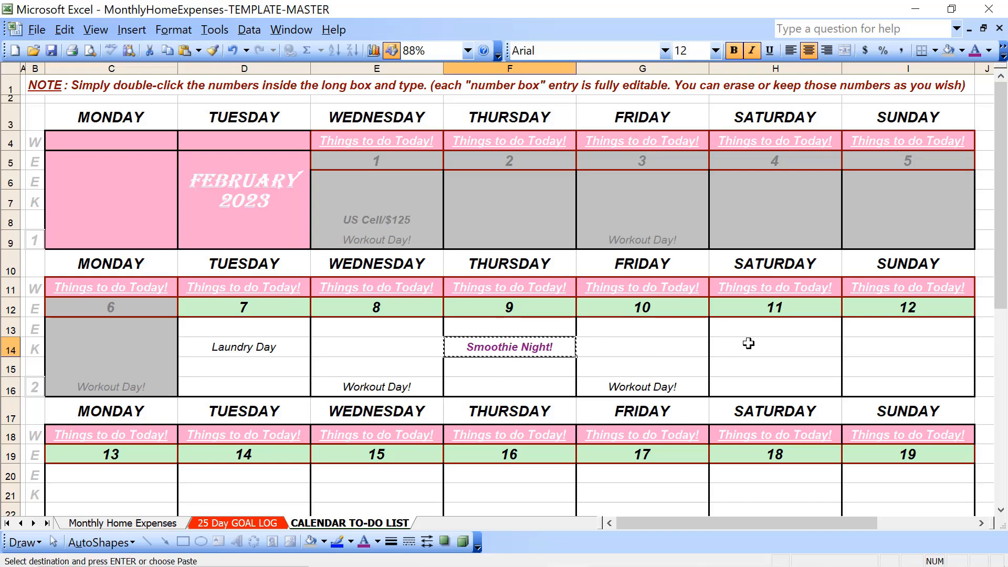
key("Right")
key("Right")
key("ctrl+v")
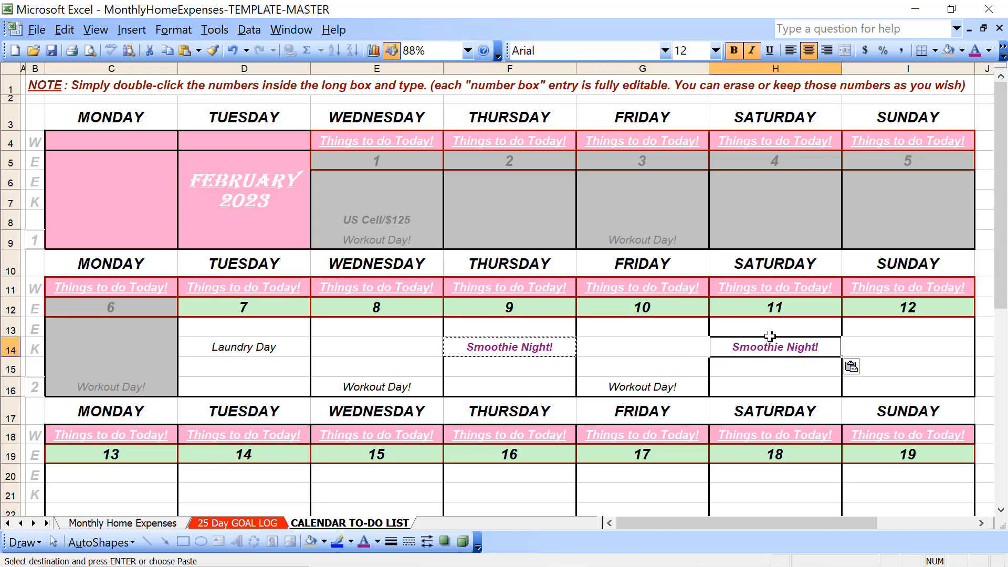
scroll(512, 370, "down", 2)
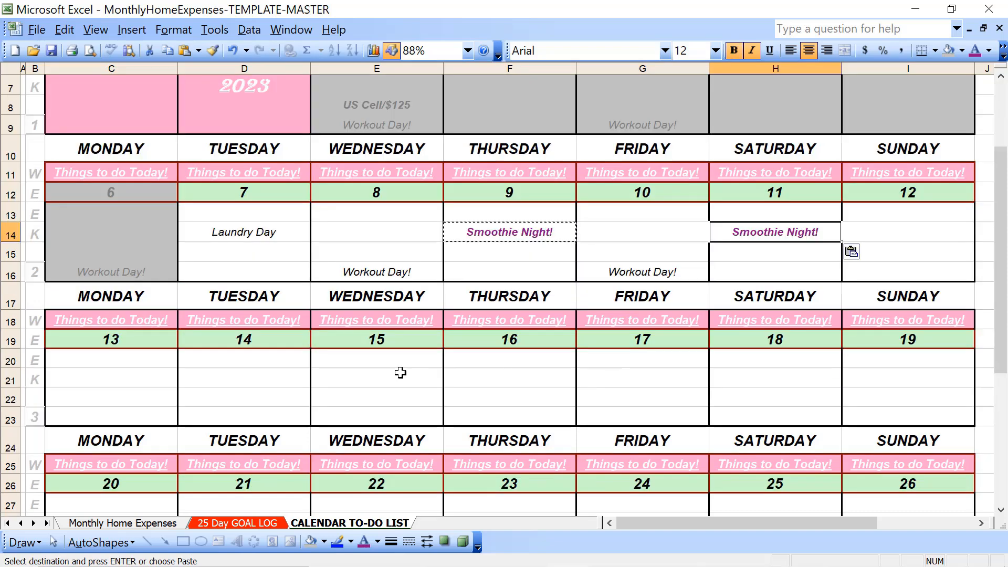
left_click(259, 388)
key("ctrl+v")
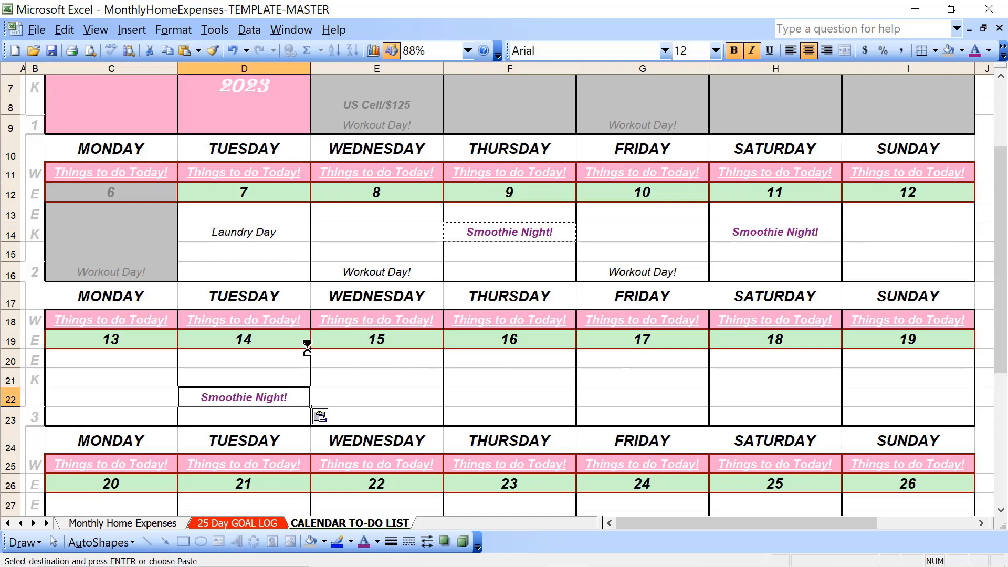
Step: Clear the "Smoothie Night!" copy from H14 in the Saturday 11 box
left_click(756, 231)
key("Delete")
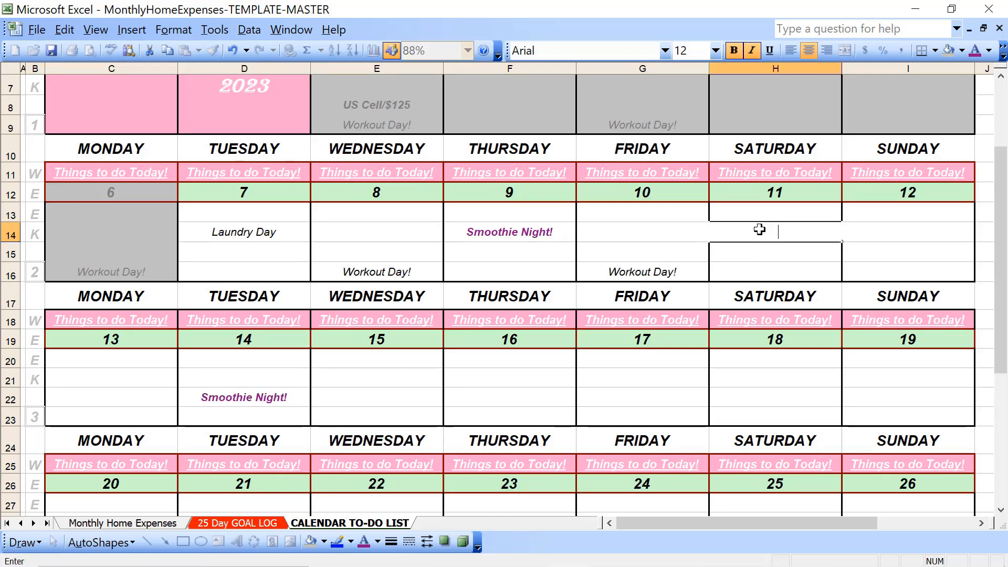
scroll(697, 273, "up", 2)
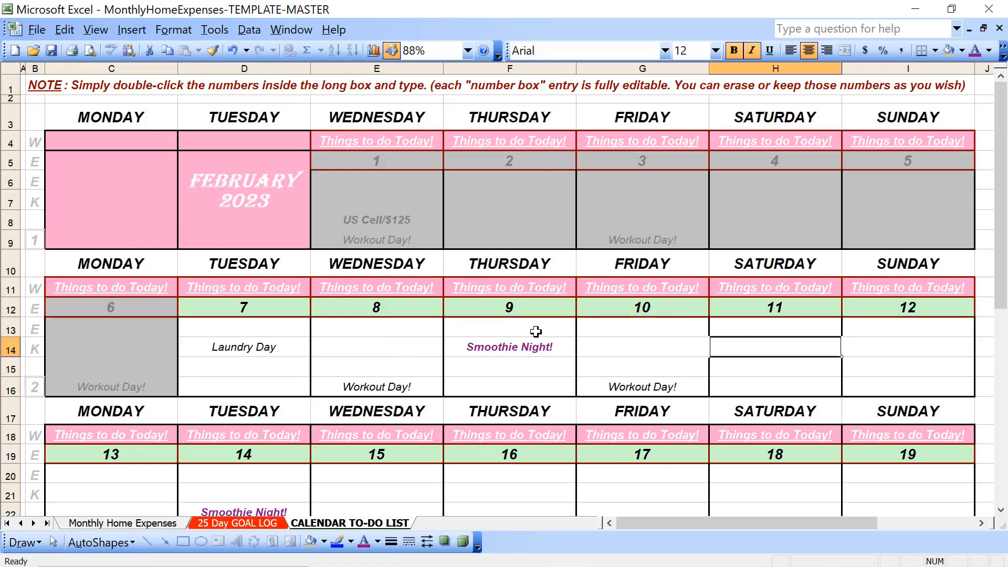
left_click(248, 309)
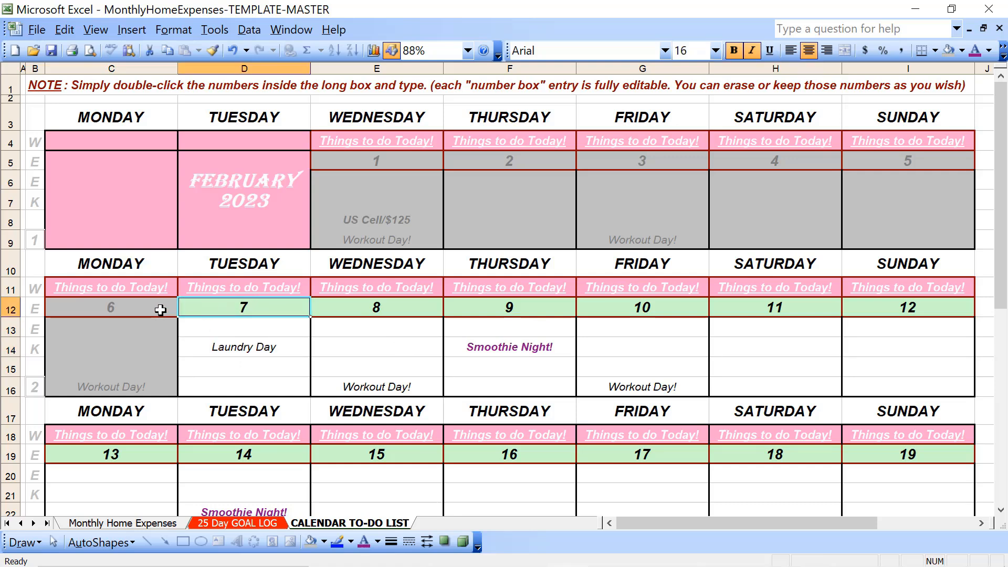
Step: Restore the date 6 cell, C12, to a light green fill with automatic black font colour
left_click(160, 310)
left_click(962, 50)
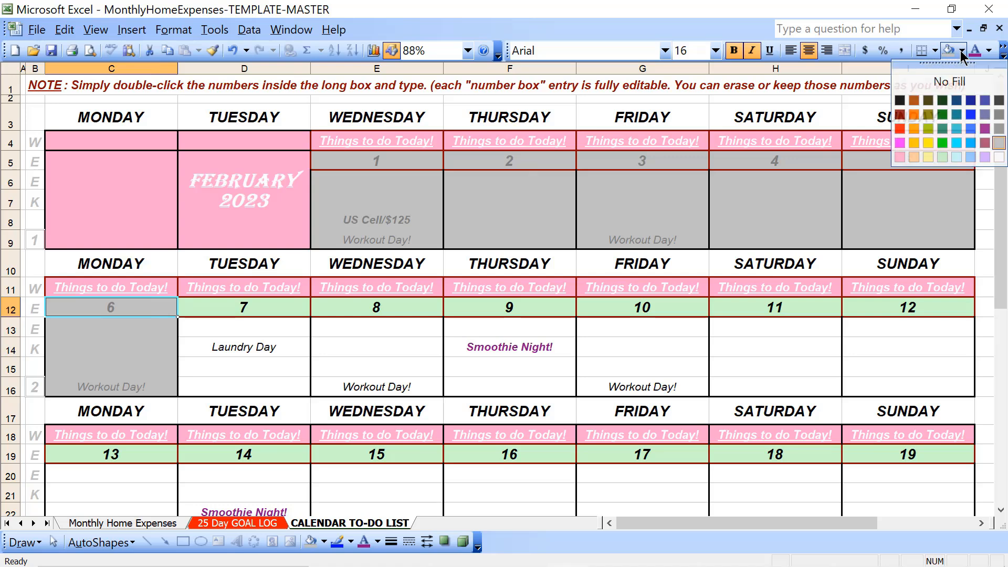
left_click(943, 158)
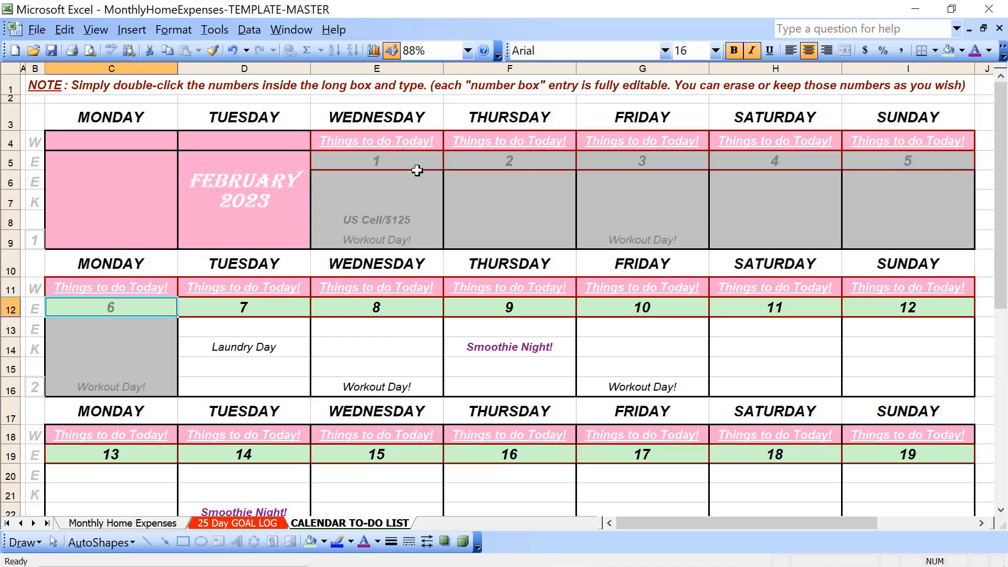
left_click(989, 50)
left_click(954, 78)
Step: Restore the week 1 date cells 1 to 5, E5:I5, to light green fill and black font
left_click(429, 158)
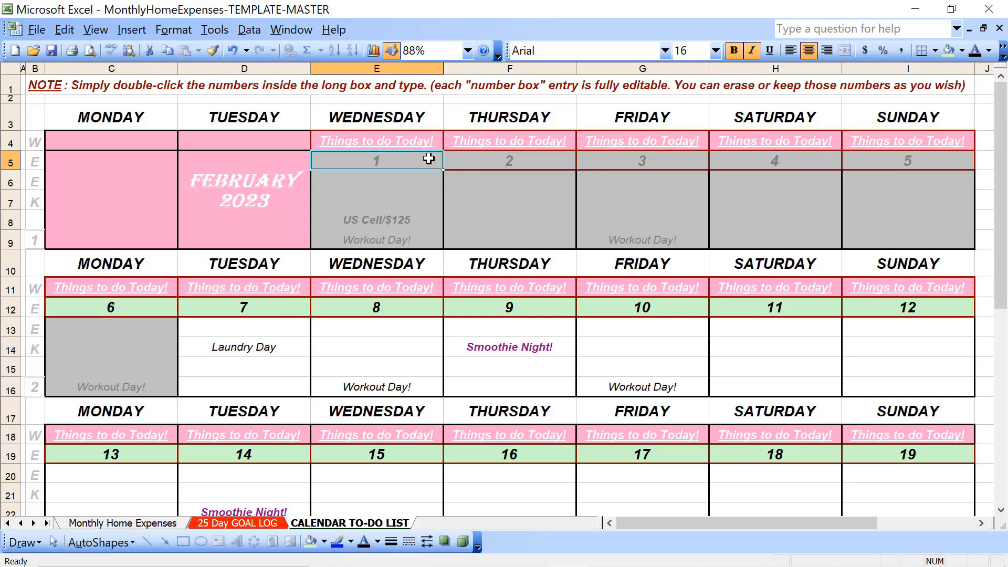
key("shift+Right")
key("shift+Right")
key("shift+Right")
key("shift+Right")
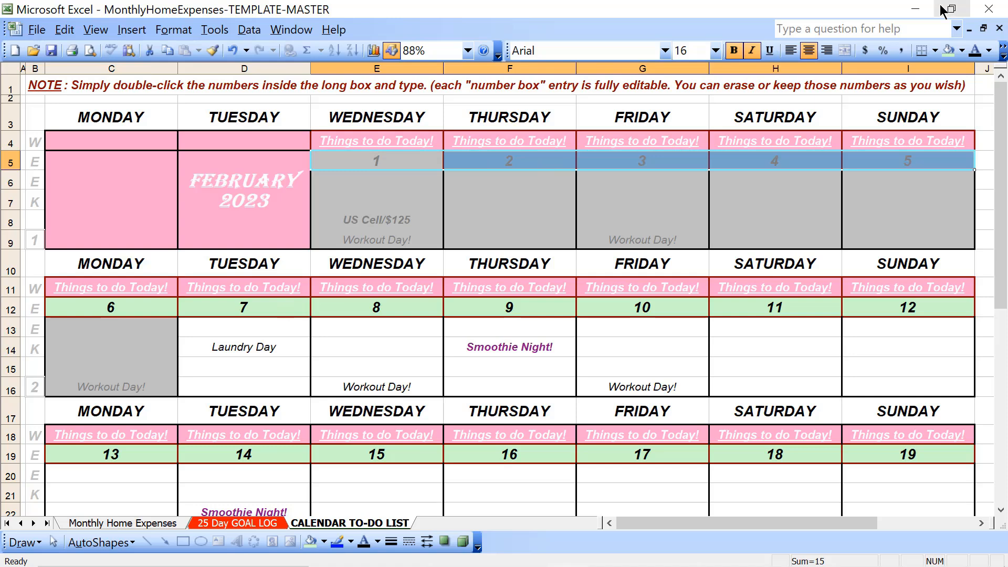
left_click(950, 50)
left_click(974, 51)
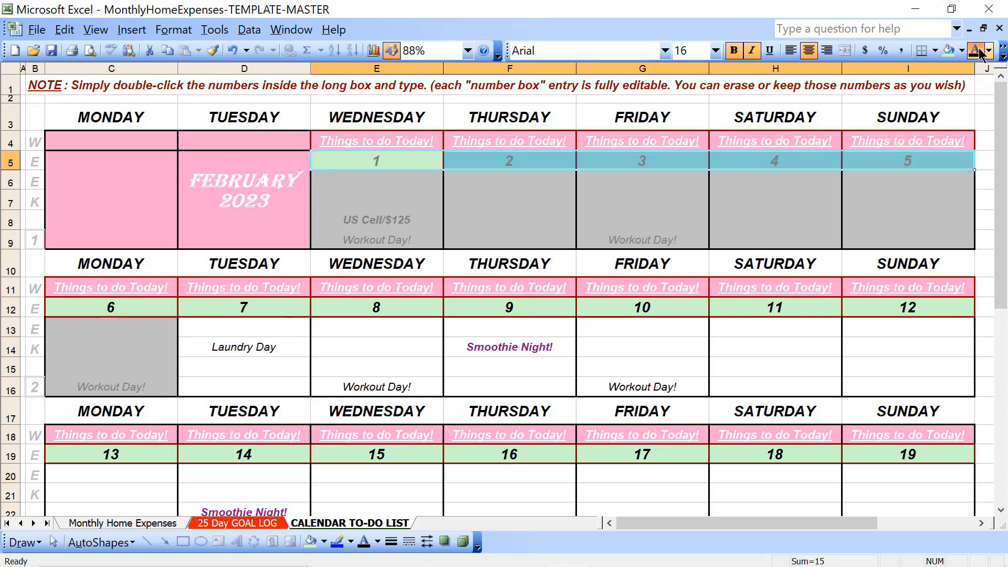
left_click(351, 359)
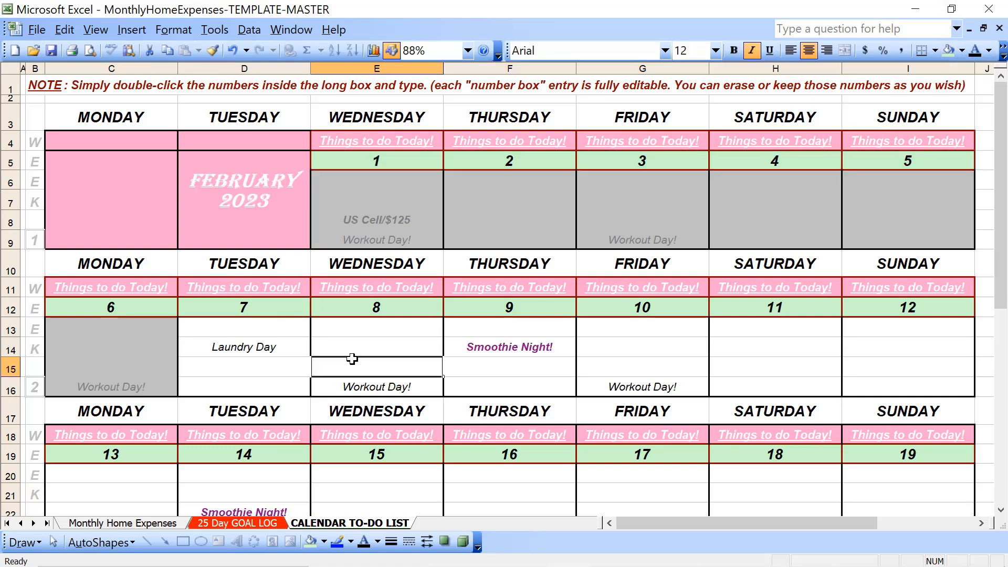
Step: Gray out the Tuesday 7 and Wednesday 8 boxes, D13:E16, with light gray fill and darker gray text
left_click_drag(233, 330, 319, 385)
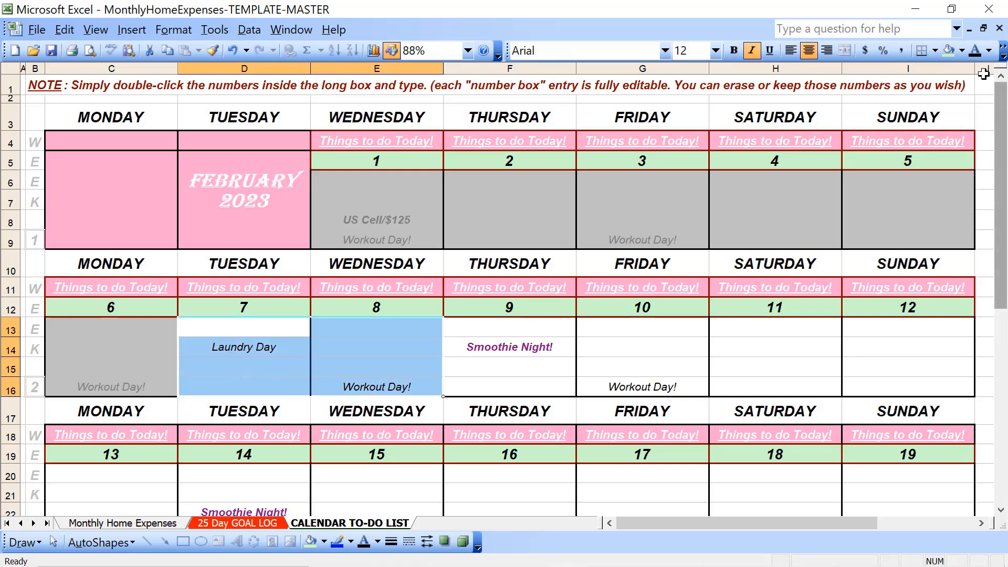
left_click(962, 51)
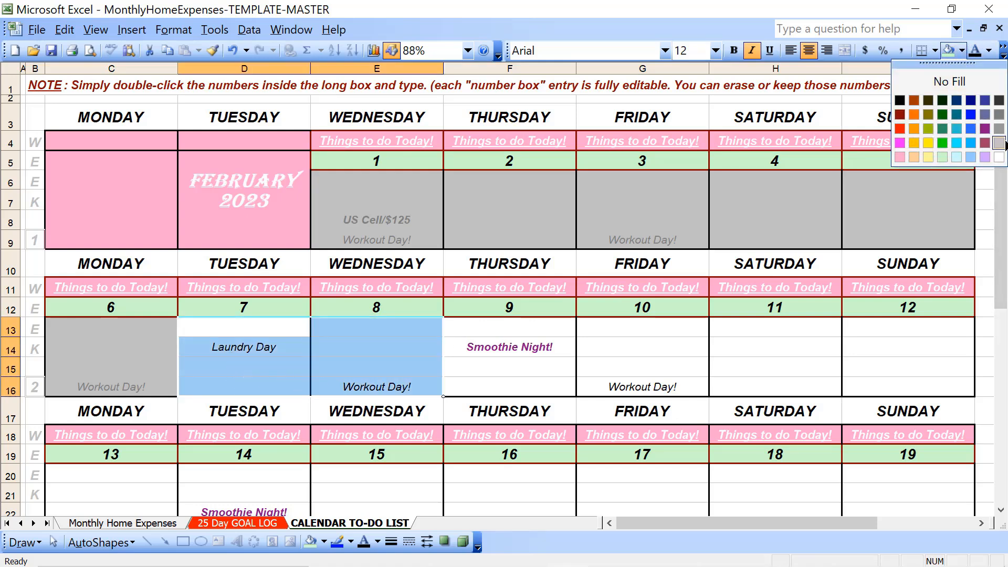
left_click(999, 142)
left_click(989, 51)
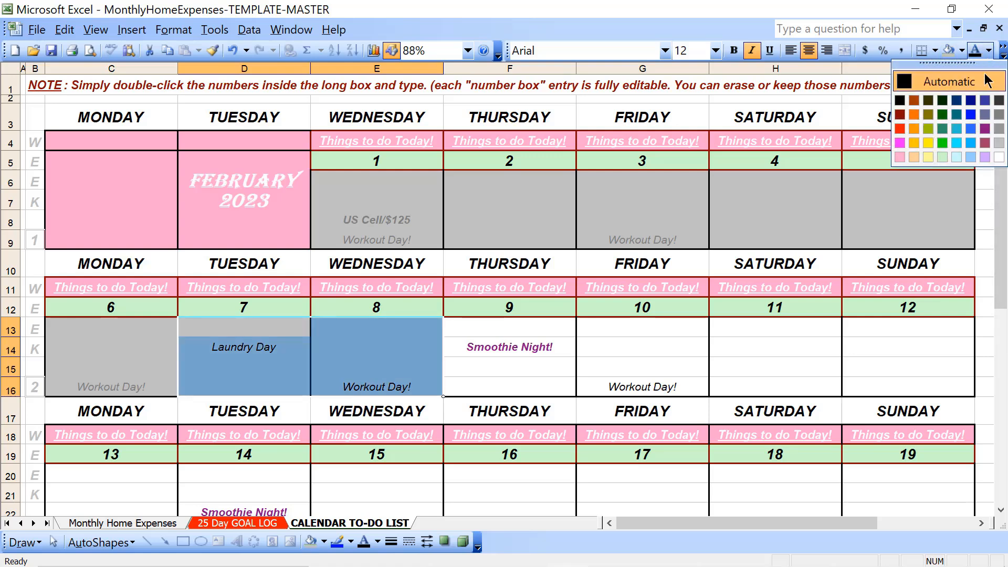
left_click(1003, 115)
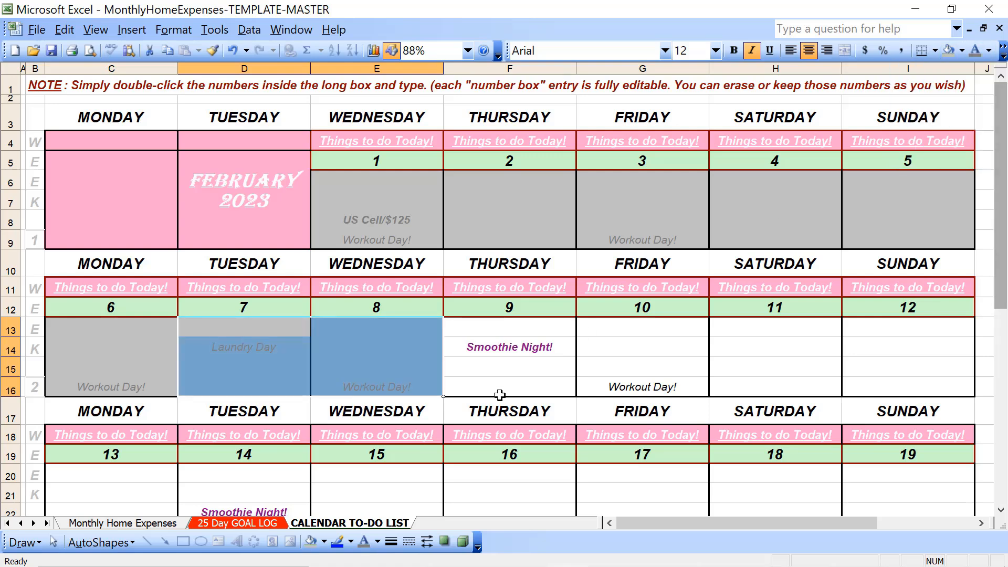
left_click(533, 390)
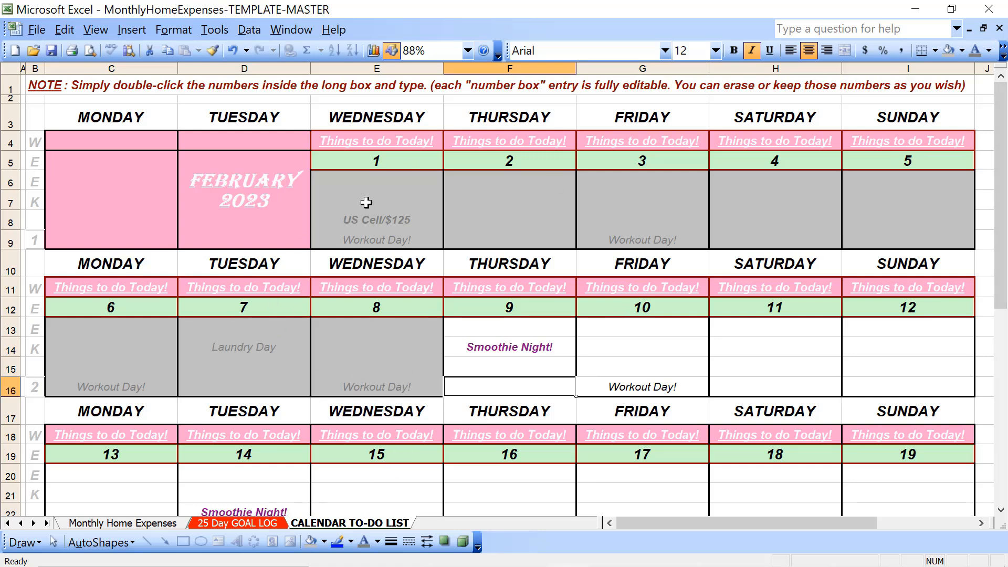
Step: Replace the "Month - Year" heading in G2 of the 25 Day GOAL LOG sheet with "February - 2023"
left_click(137, 522)
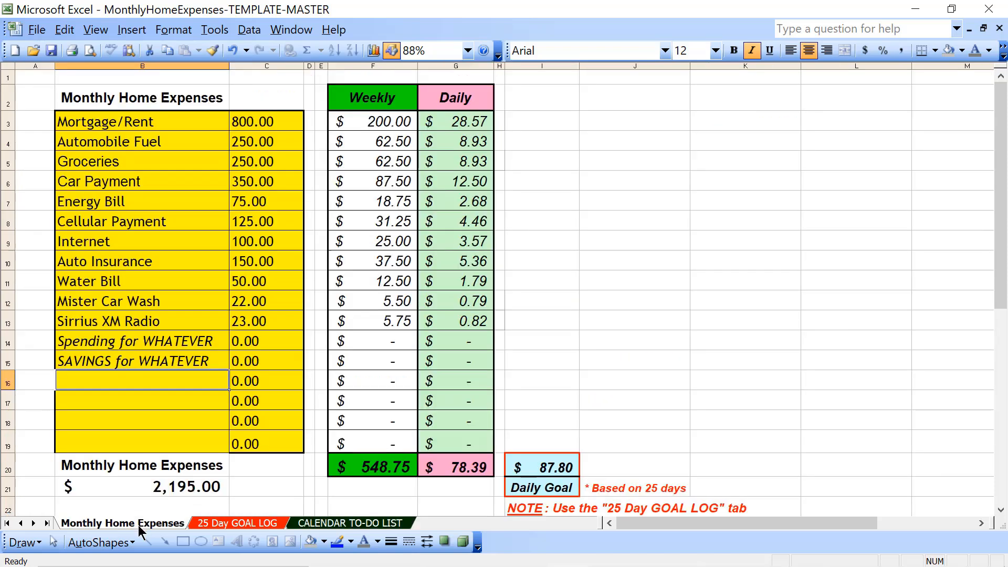
left_click(232, 523)
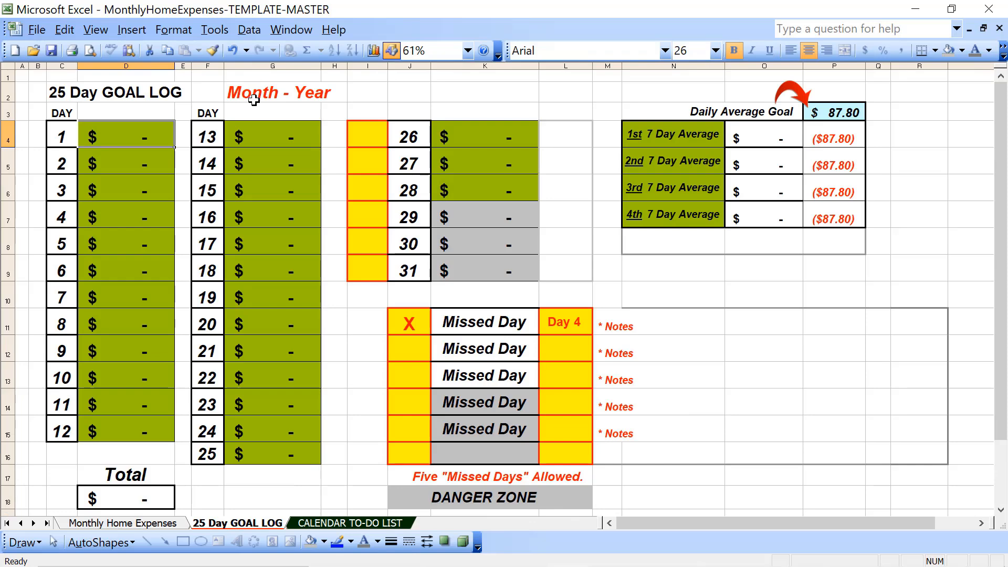
left_click(254, 102)
type("February - 2023")
key("Return")
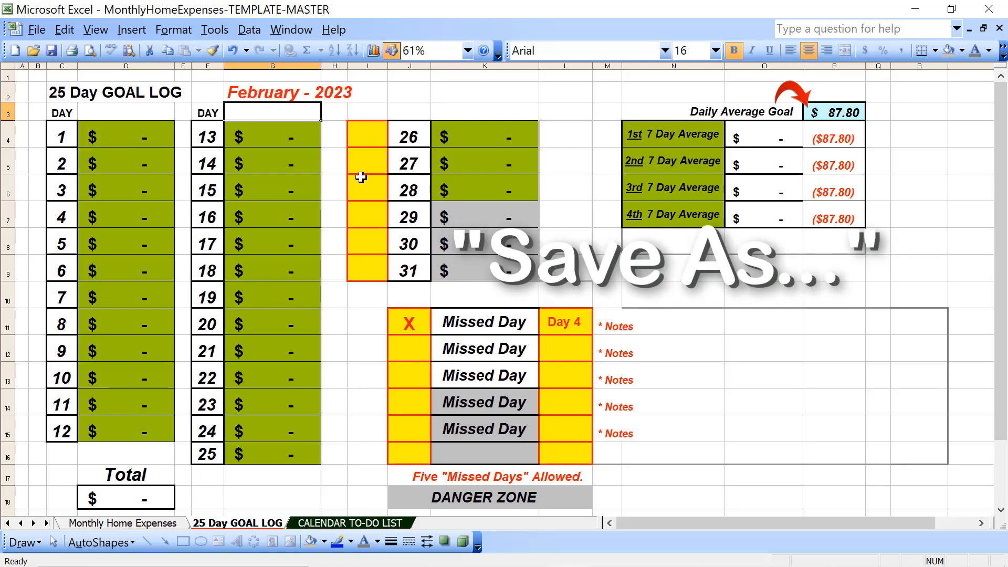
left_click(129, 131)
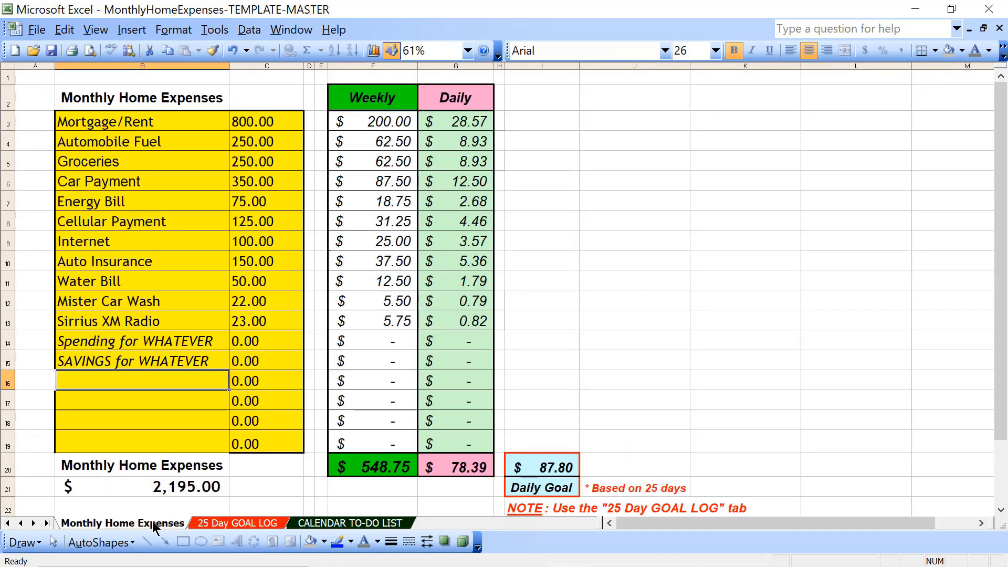
Step: Review the Monthly Home Expenses, 25 Day GOAL LOG and CALENDAR TO-DO LIST sheets, ending on Monthly Home Expenses
left_click(155, 524)
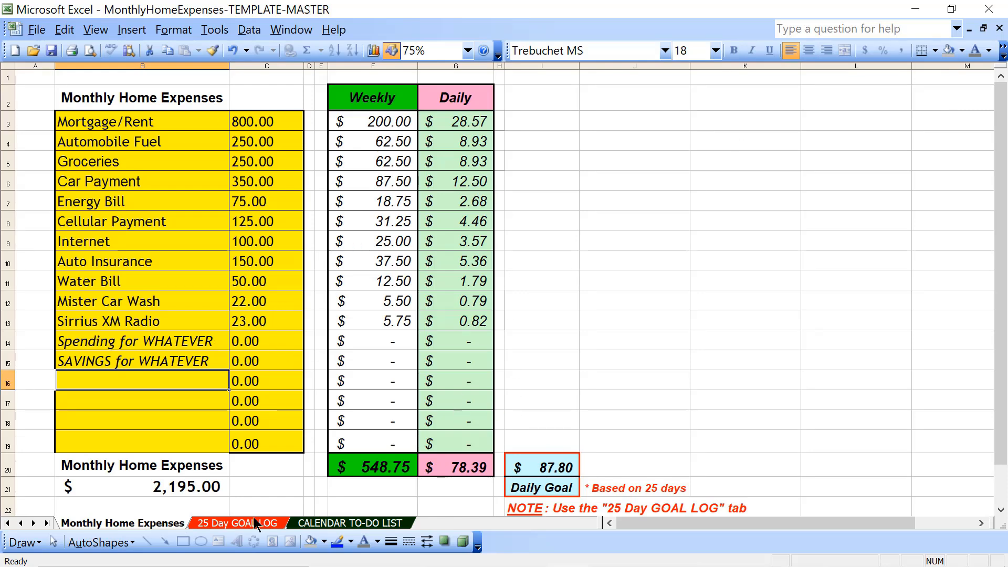
left_click(214, 523)
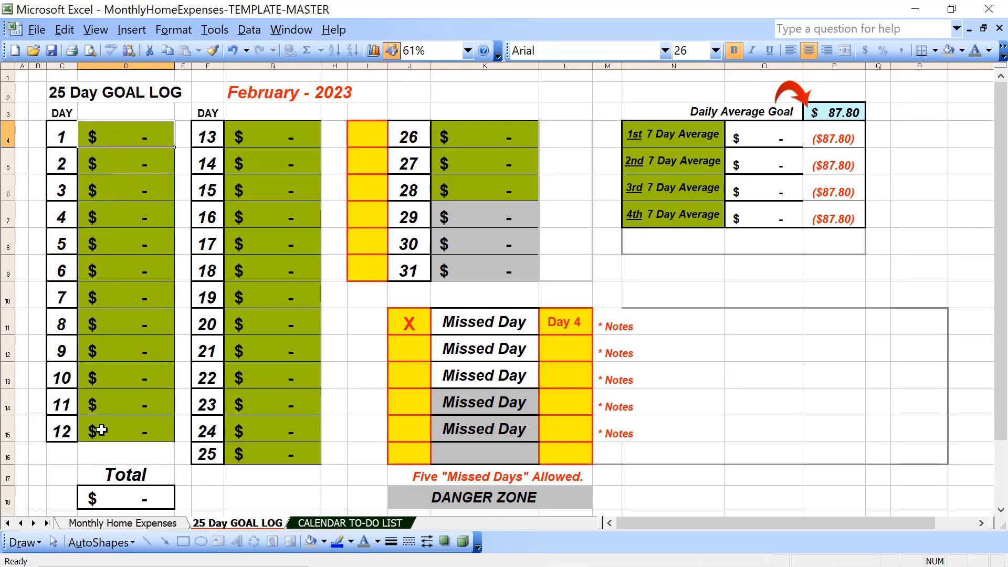
left_click(344, 524)
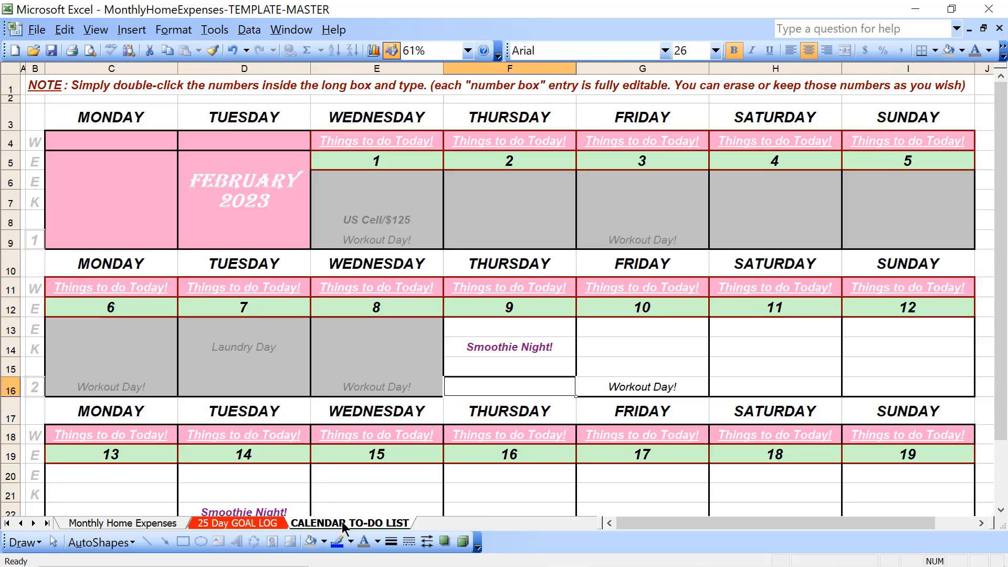
left_click(251, 524)
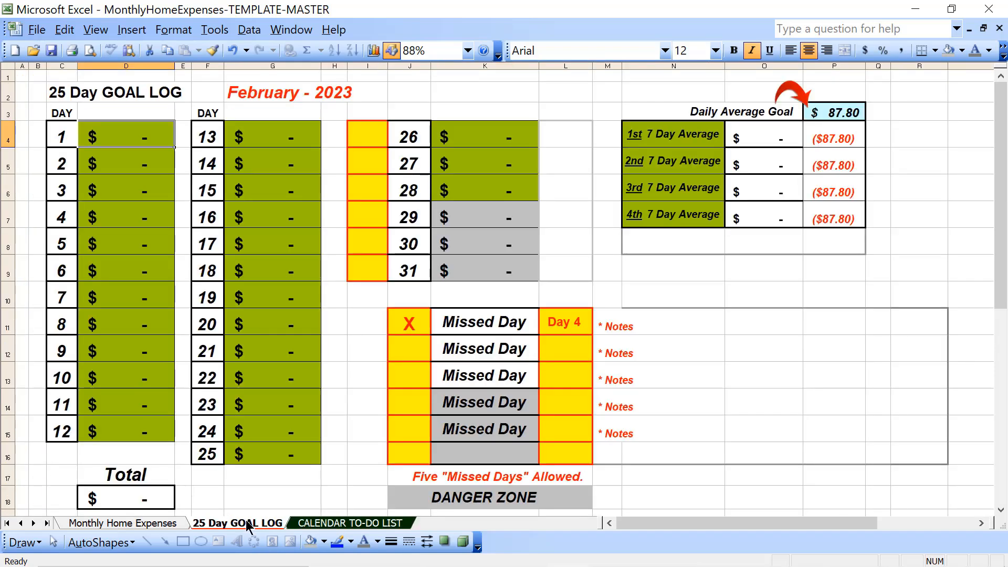
left_click(337, 523)
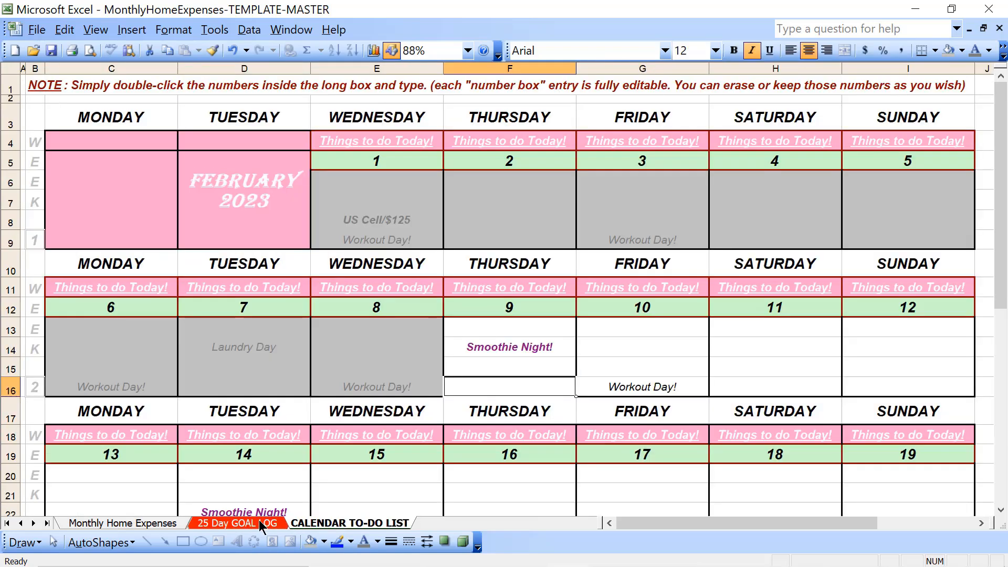
left_click(261, 523)
left_click(361, 524)
left_click(273, 524)
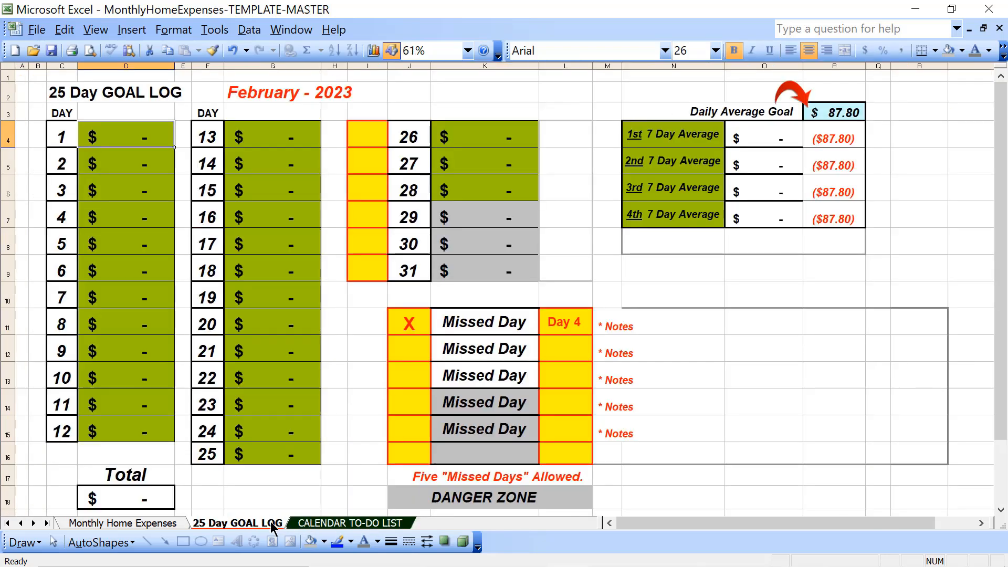
left_click(366, 523)
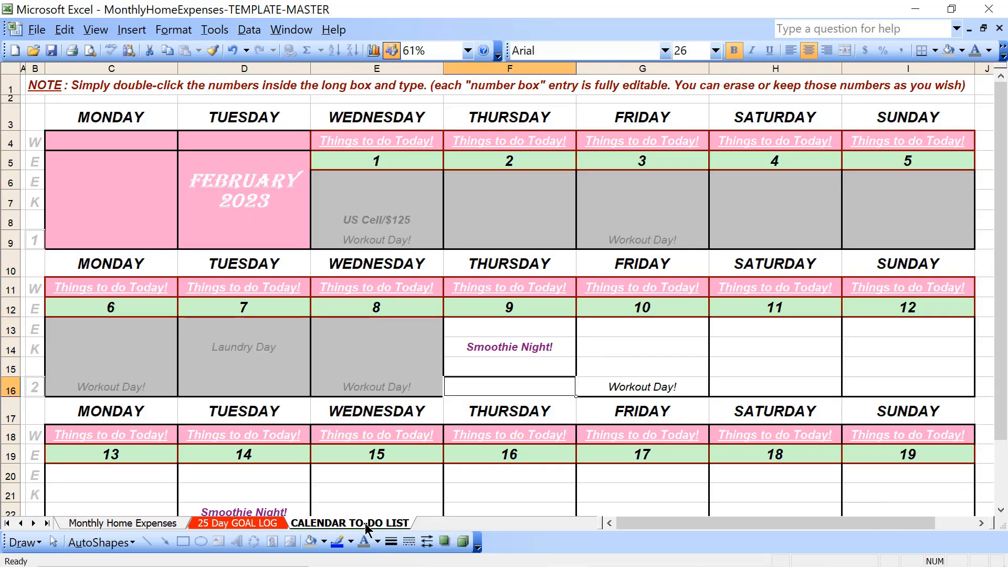
left_click(141, 523)
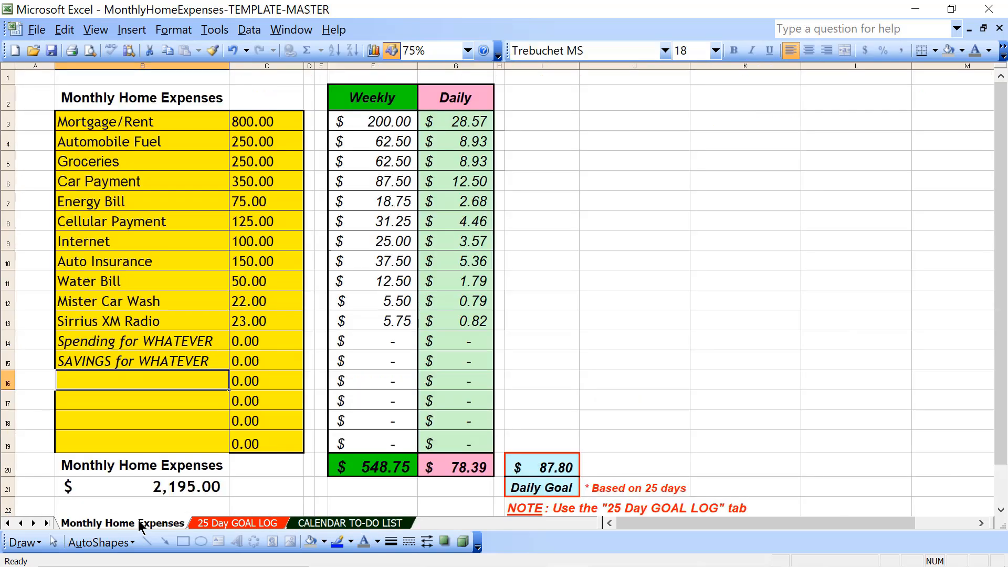